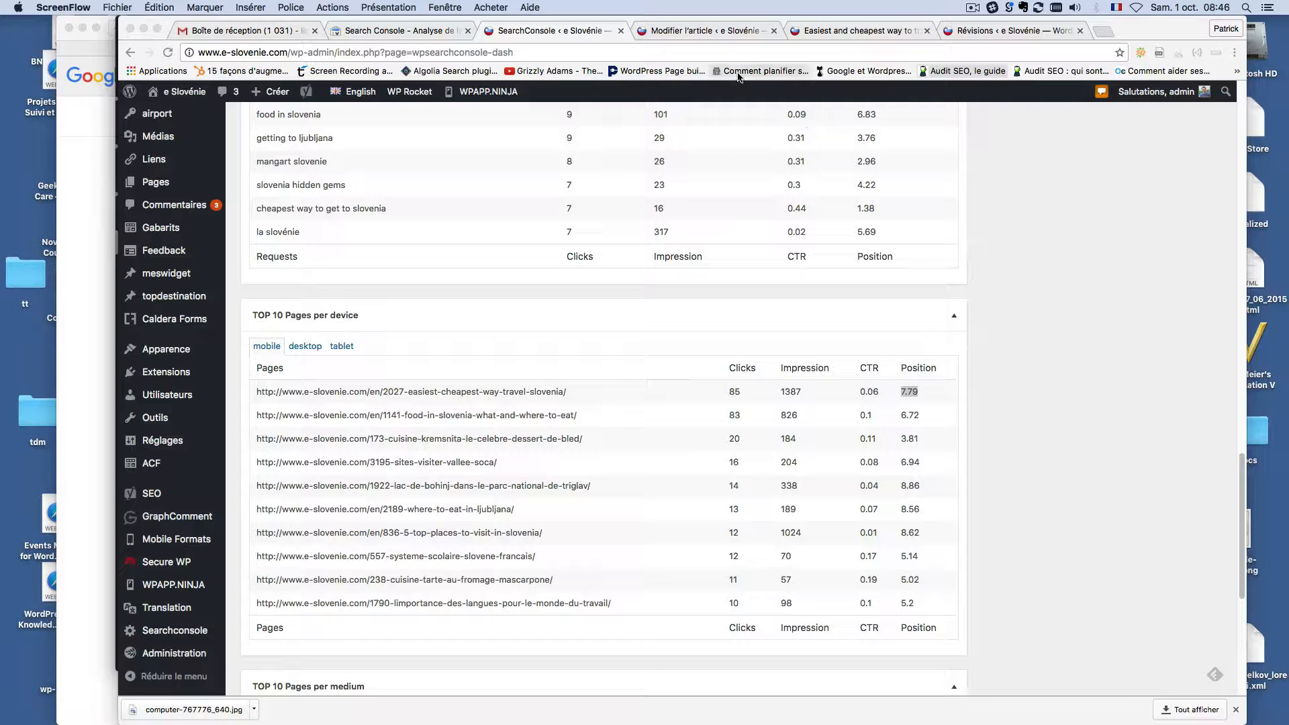
# Step: Open the edit page of the travel-to-Slovenia article and review its Keywords (Mitambo) topic data down to the main HTML tags
pyautogui.click(710, 29)
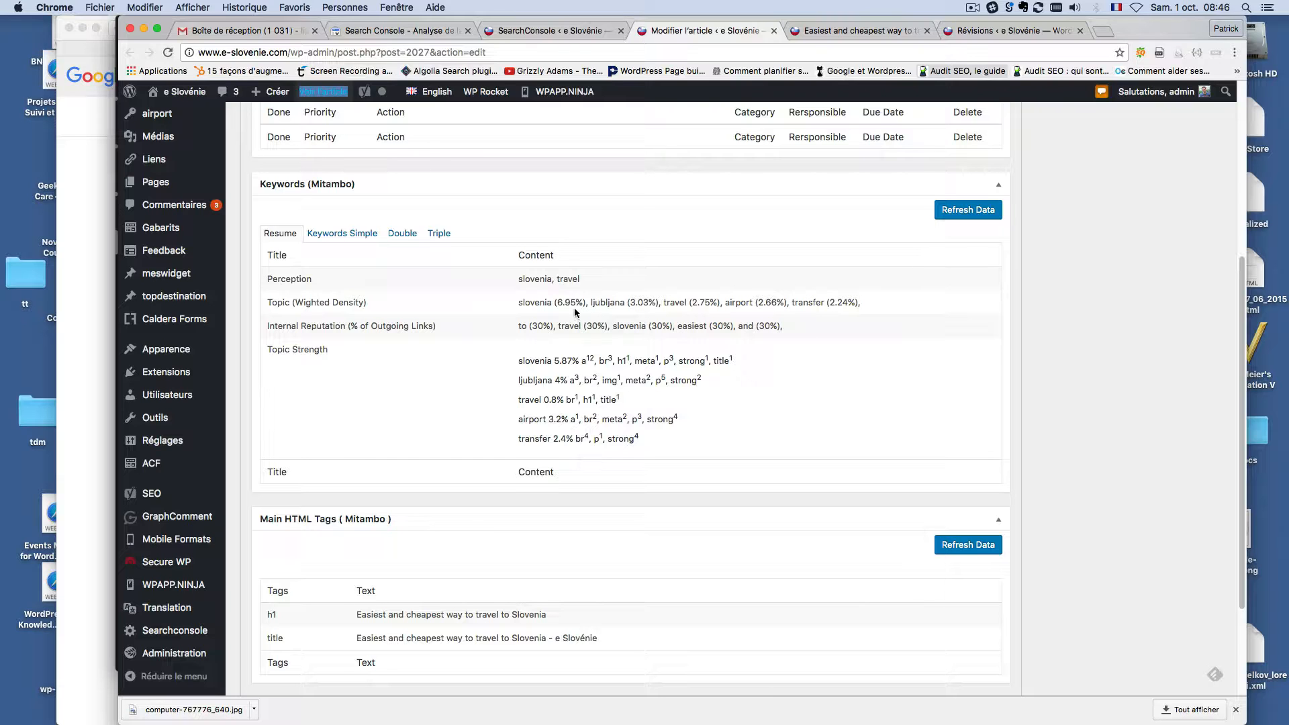
pyautogui.scroll(5, 718, 297)
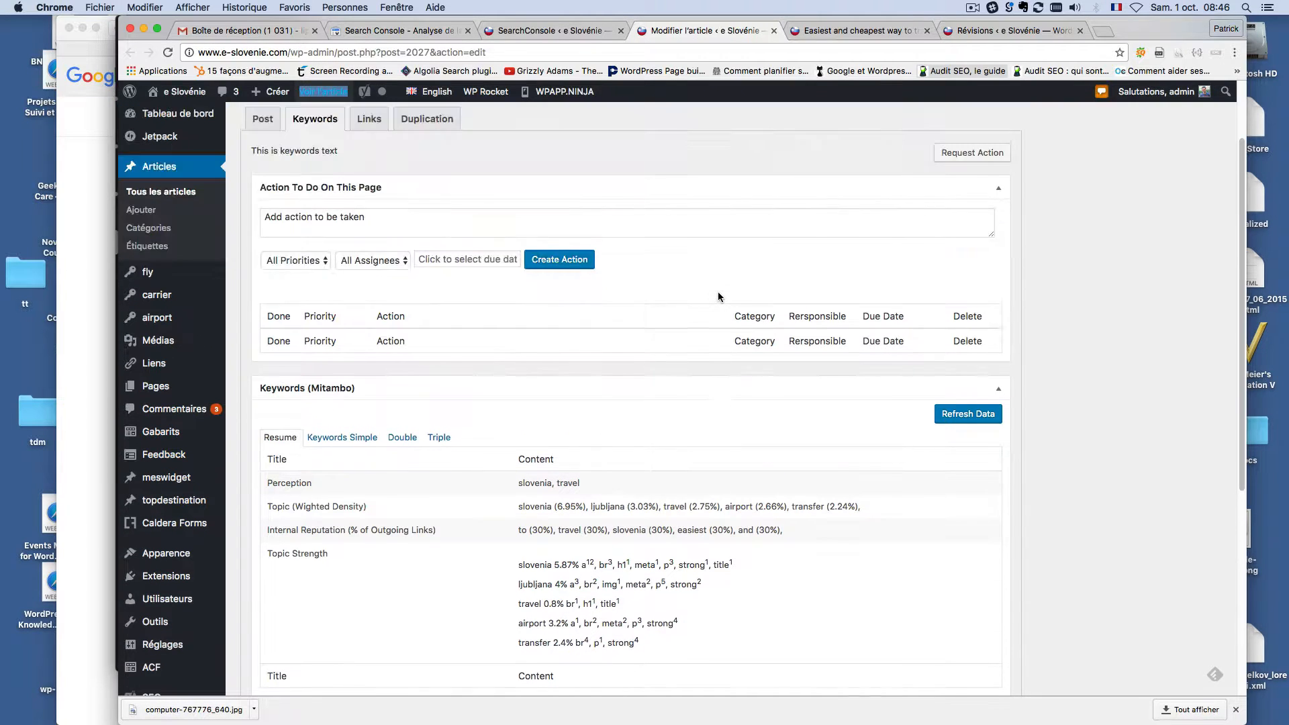
pyautogui.scroll(2, 718, 297)
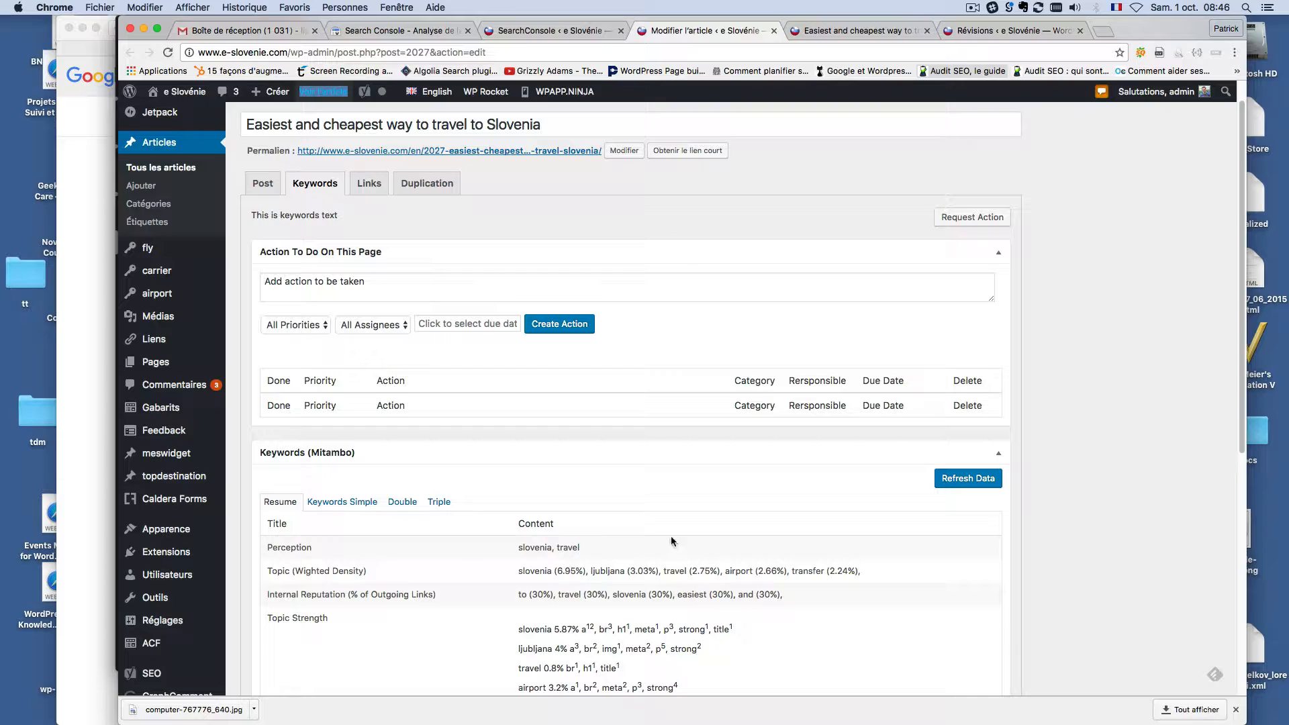
pyautogui.scroll(-2, 745, 510)
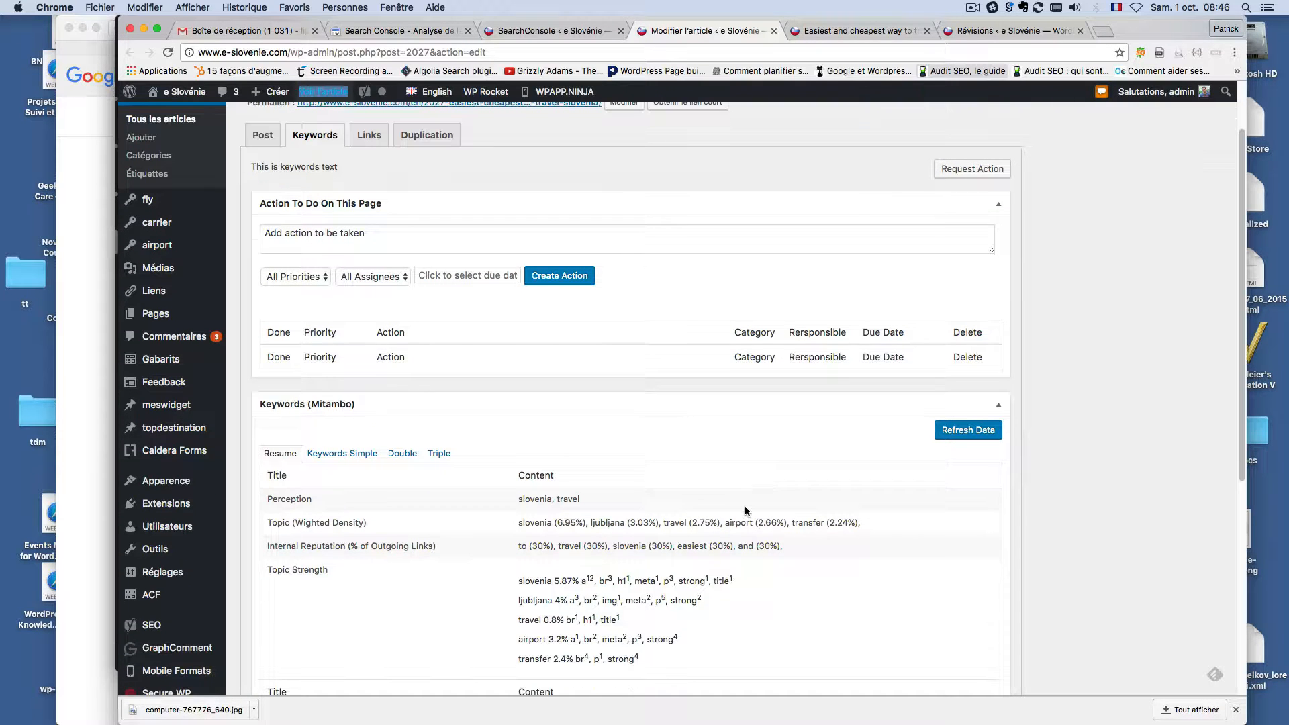
pyautogui.scroll(-3, 745, 510)
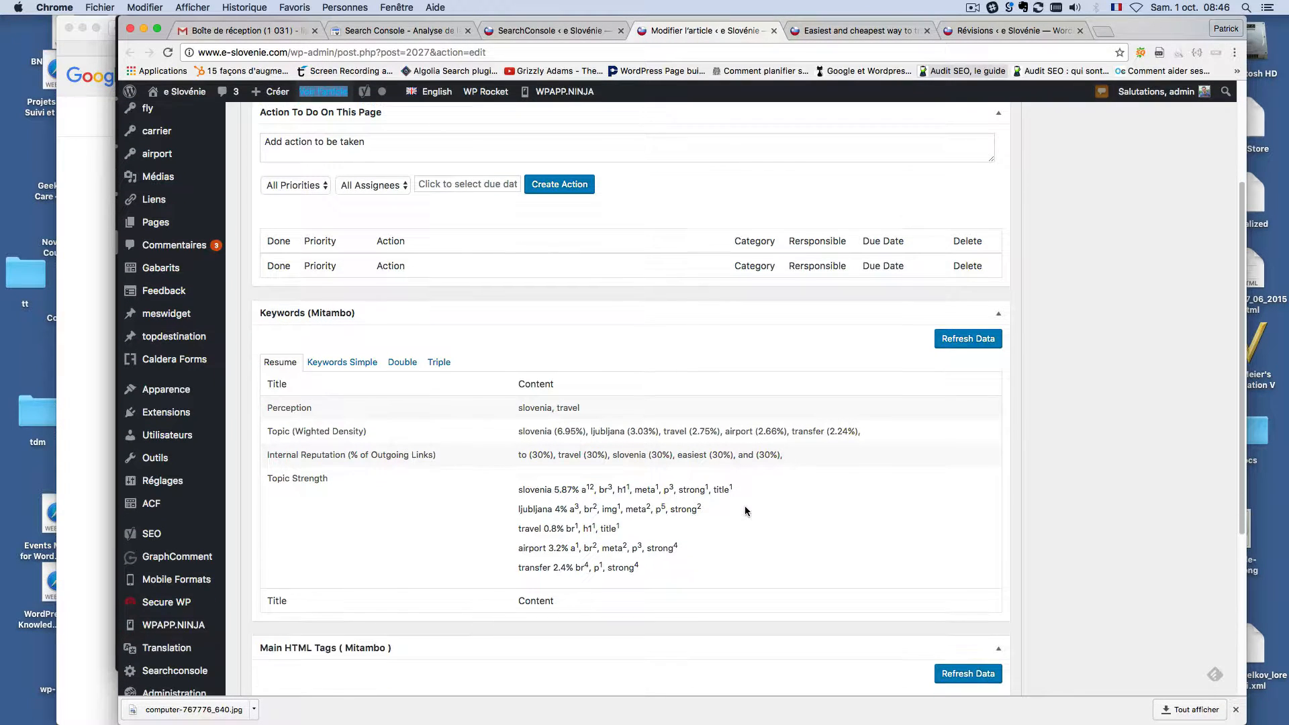
pyautogui.scroll(-4, 745, 510)
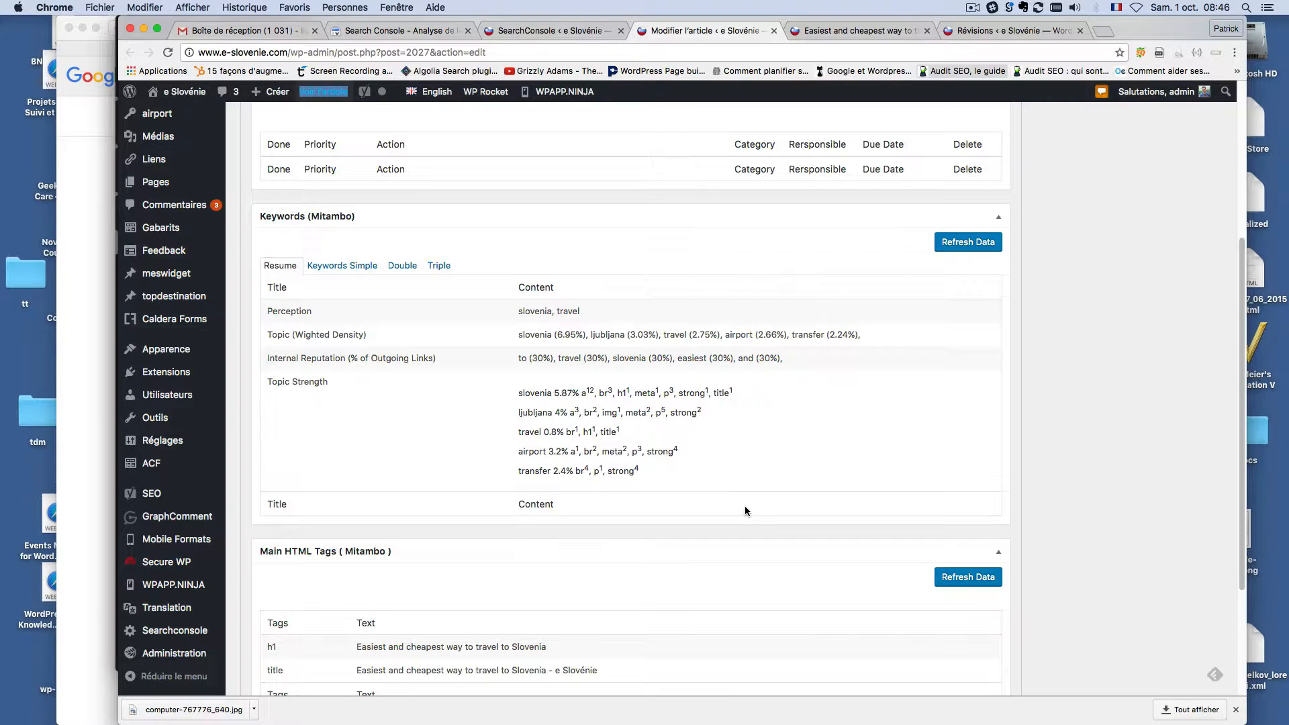
pyautogui.scroll(-4, 744, 505)
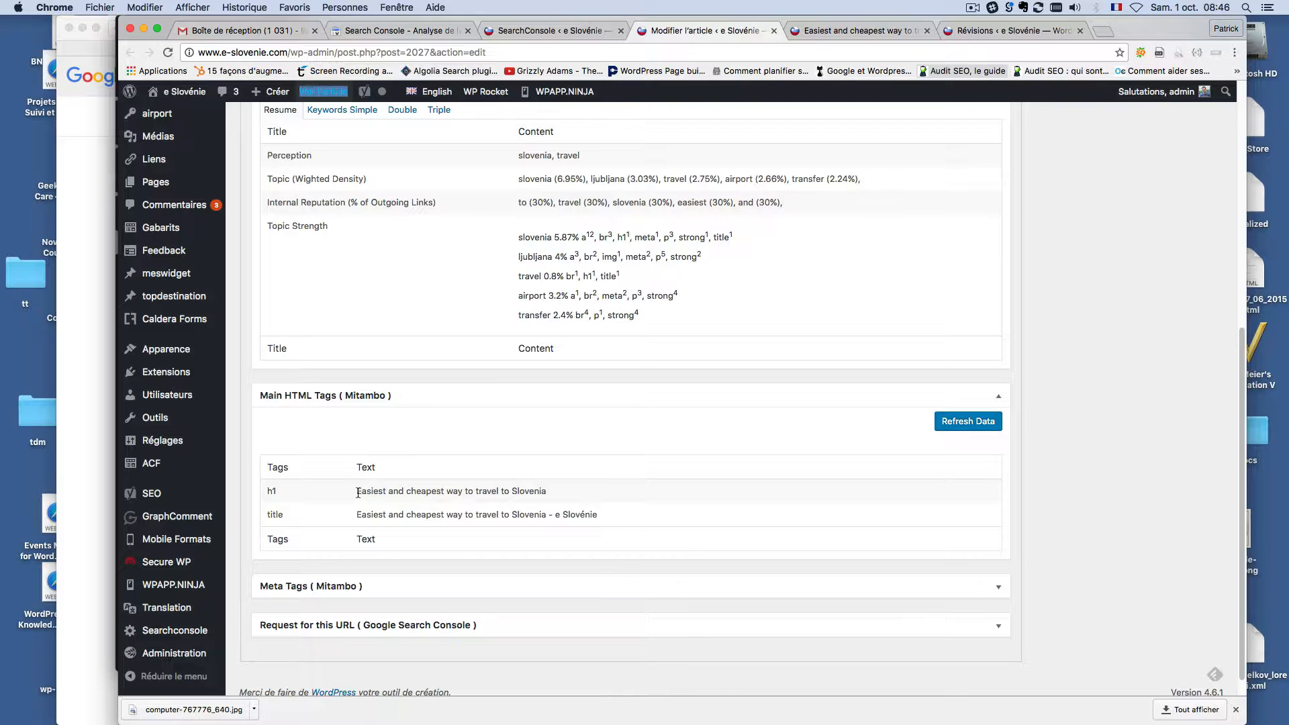
# Step: Compare the wording of the article's h1 and title tags with the URL slug of its published page
pyautogui.moveTo(358, 492); pyautogui.dragTo(500, 492)
pyautogui.moveTo(358, 515); pyautogui.dragTo(499, 515)
pyautogui.click(831, 27)
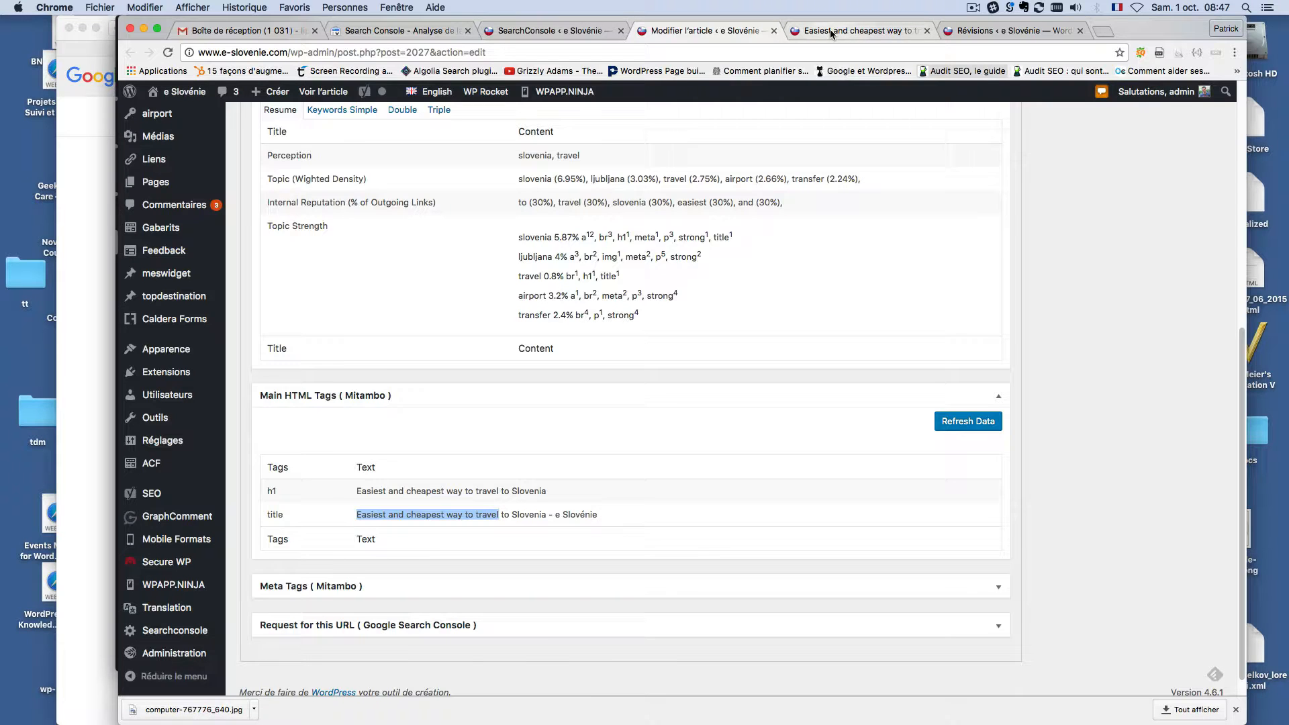
pyautogui.moveTo(333, 52); pyautogui.dragTo(499, 52)
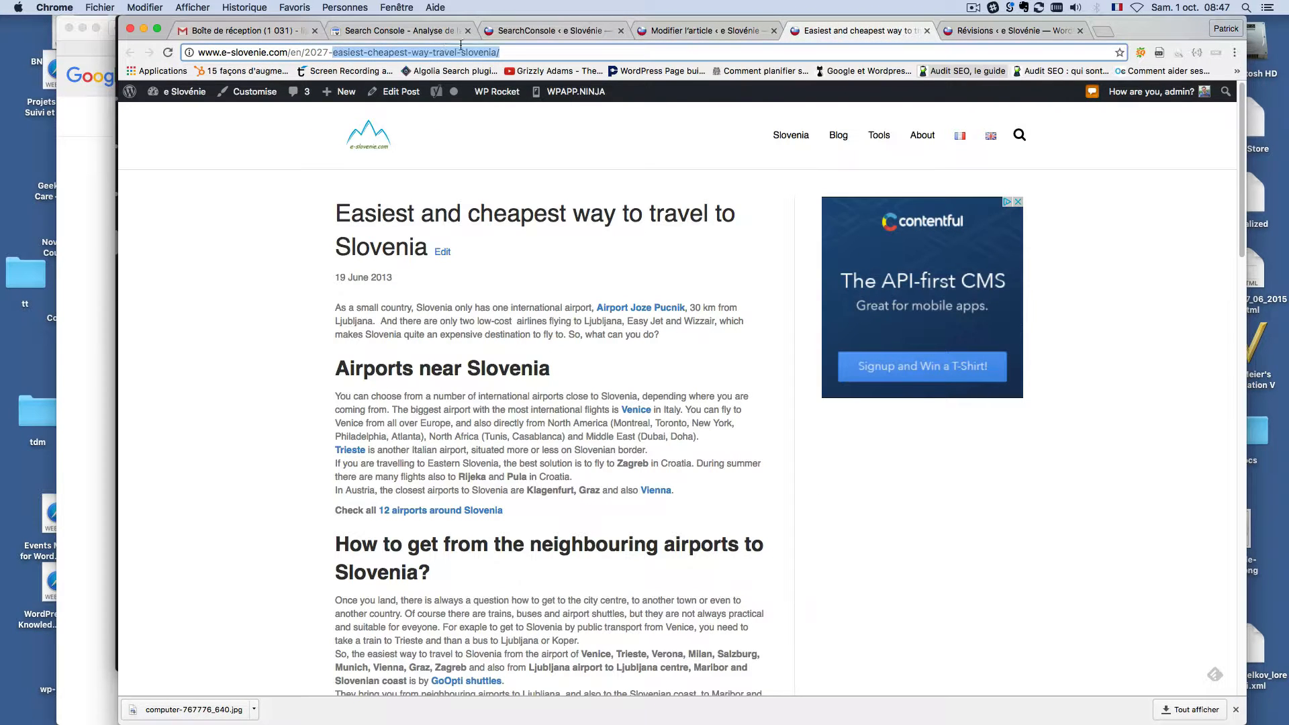
pyautogui.click(668, 32)
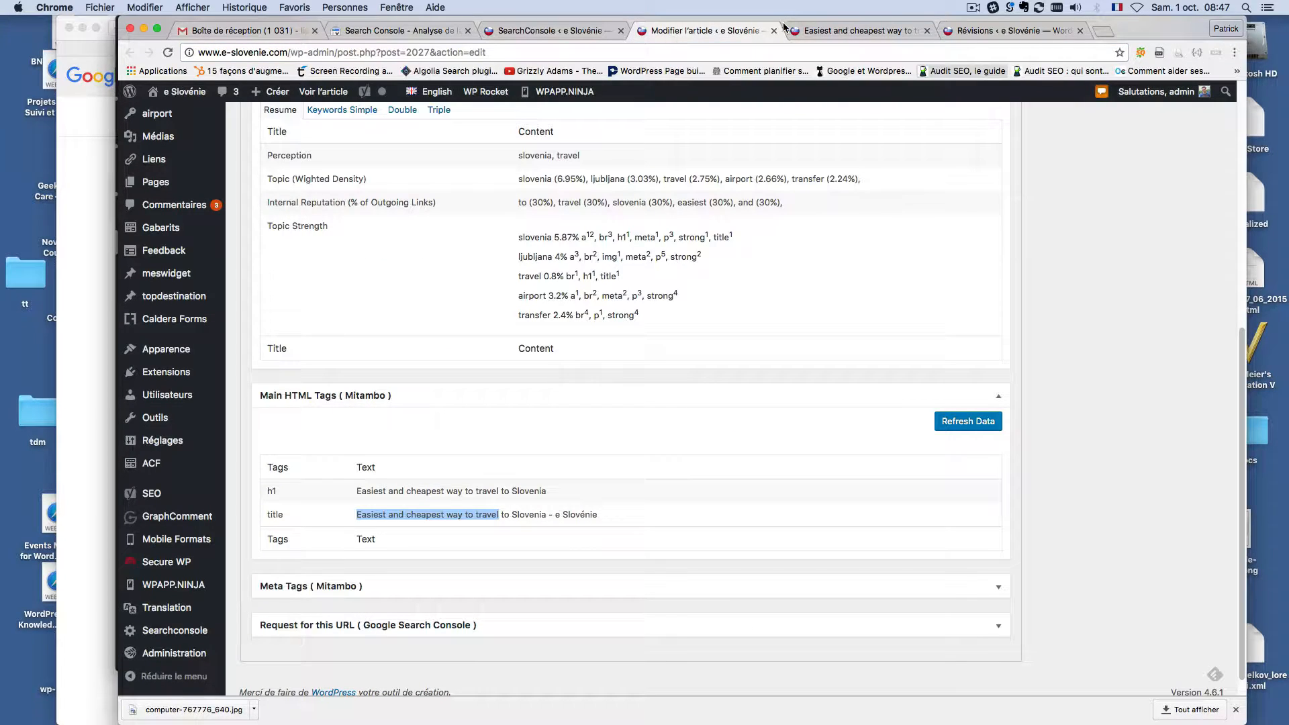
pyautogui.click(805, 30)
pyautogui.click(711, 29)
# Step: Switch to Safari and examine the Google results for "Easiest and cheapest way to travel to Slovenia"
pyautogui.click(89, 180)
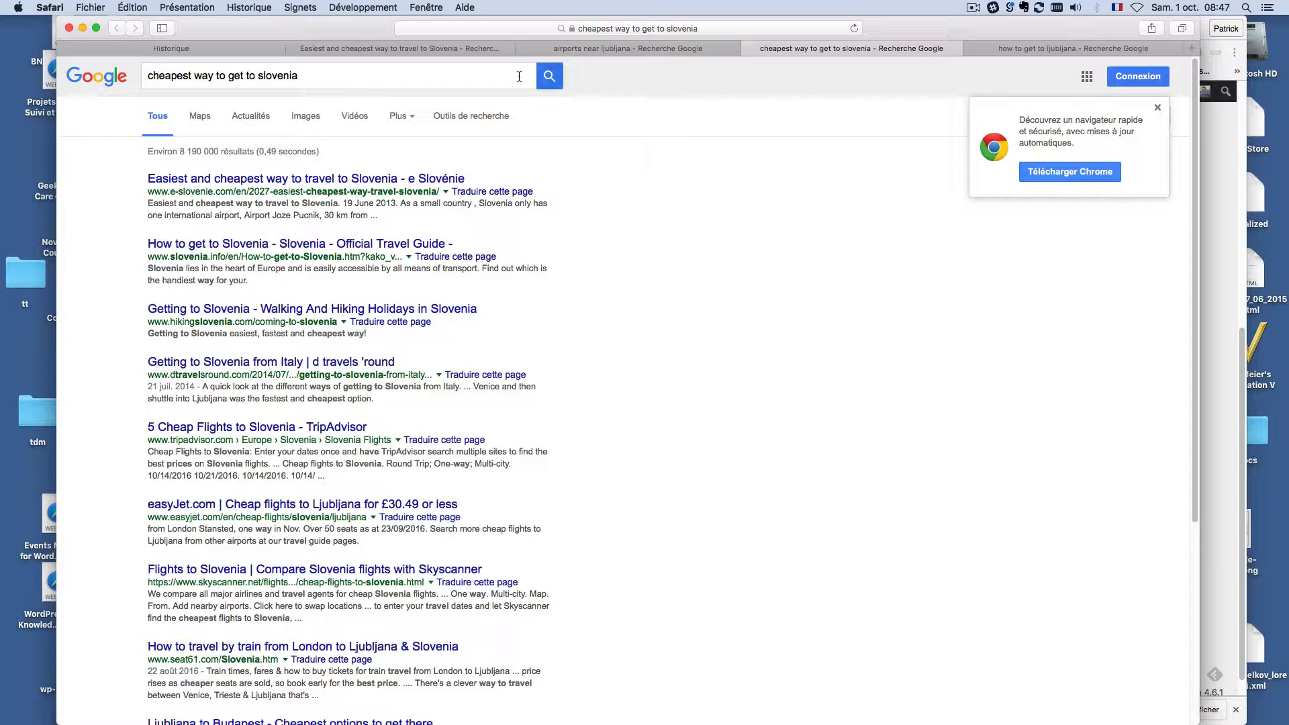
pyautogui.click(406, 50)
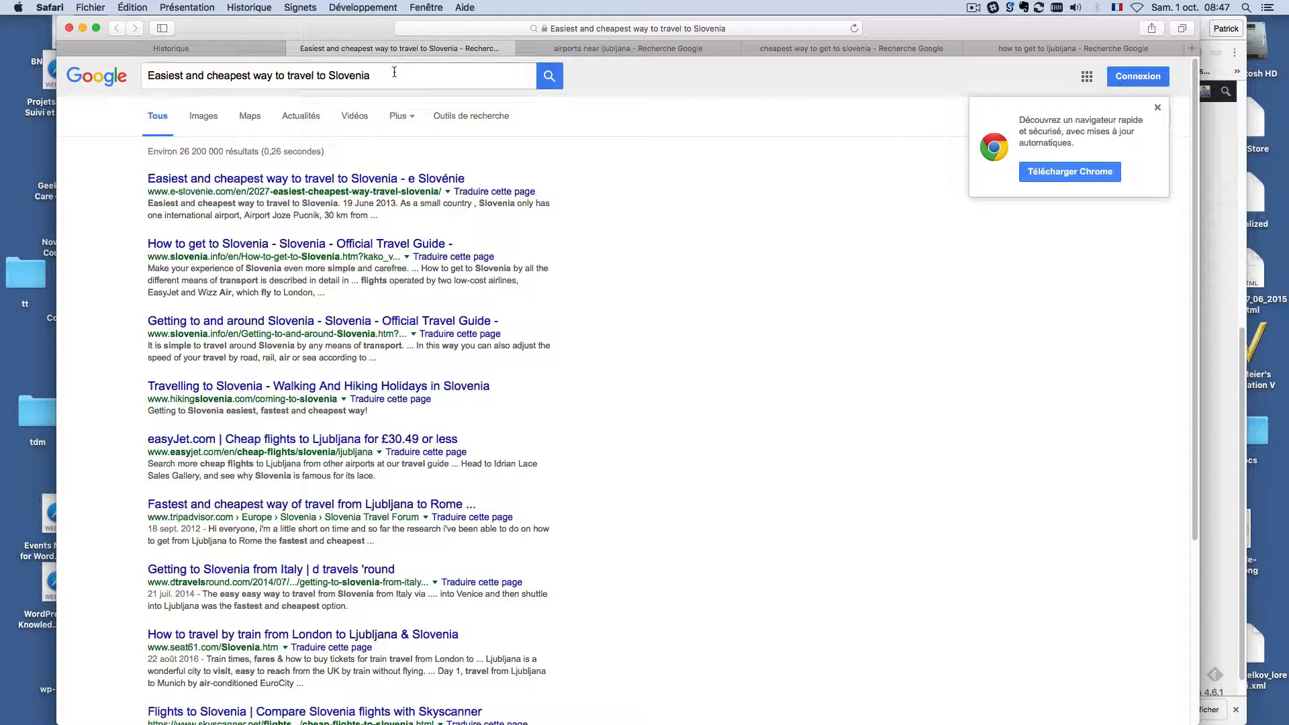
pyautogui.moveTo(390, 75); pyautogui.dragTo(149, 74)
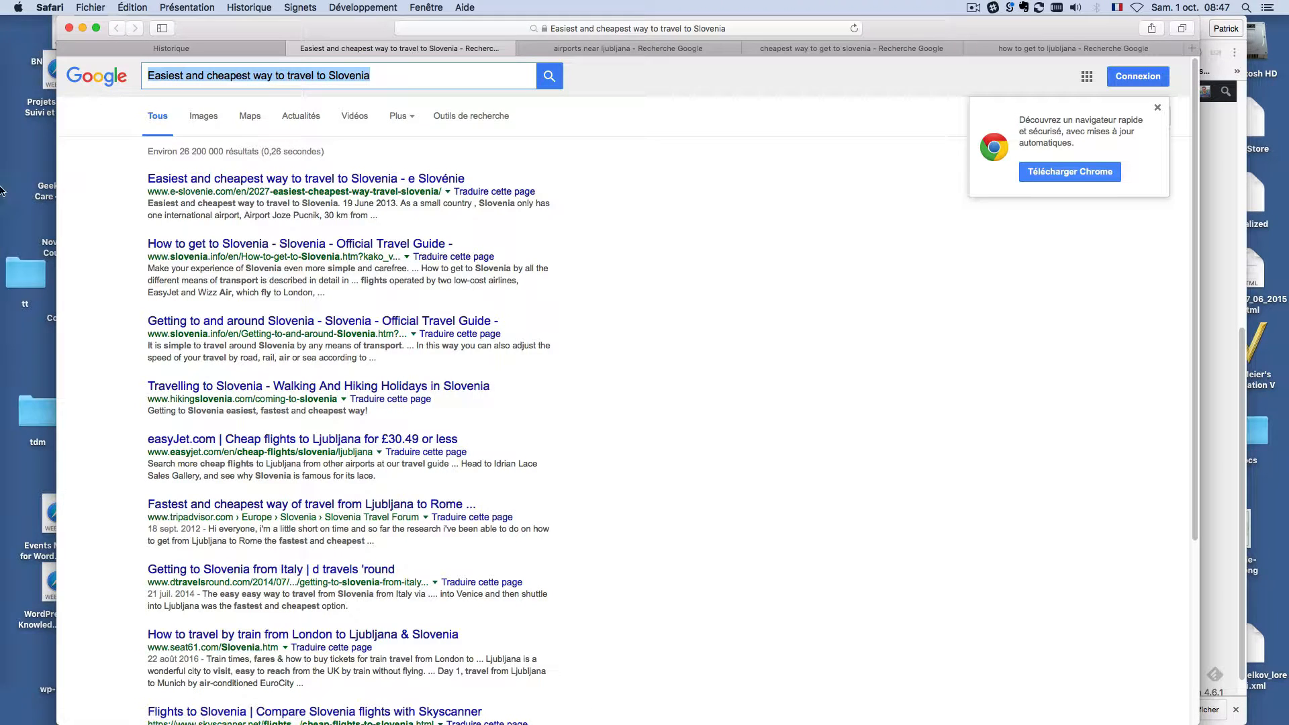
pyautogui.moveTo(14, 249)
# Step: Return to the article editor in Chrome and expand the Request for this URL (Google Search Console) section to view its queries
pyautogui.click(25, 320)
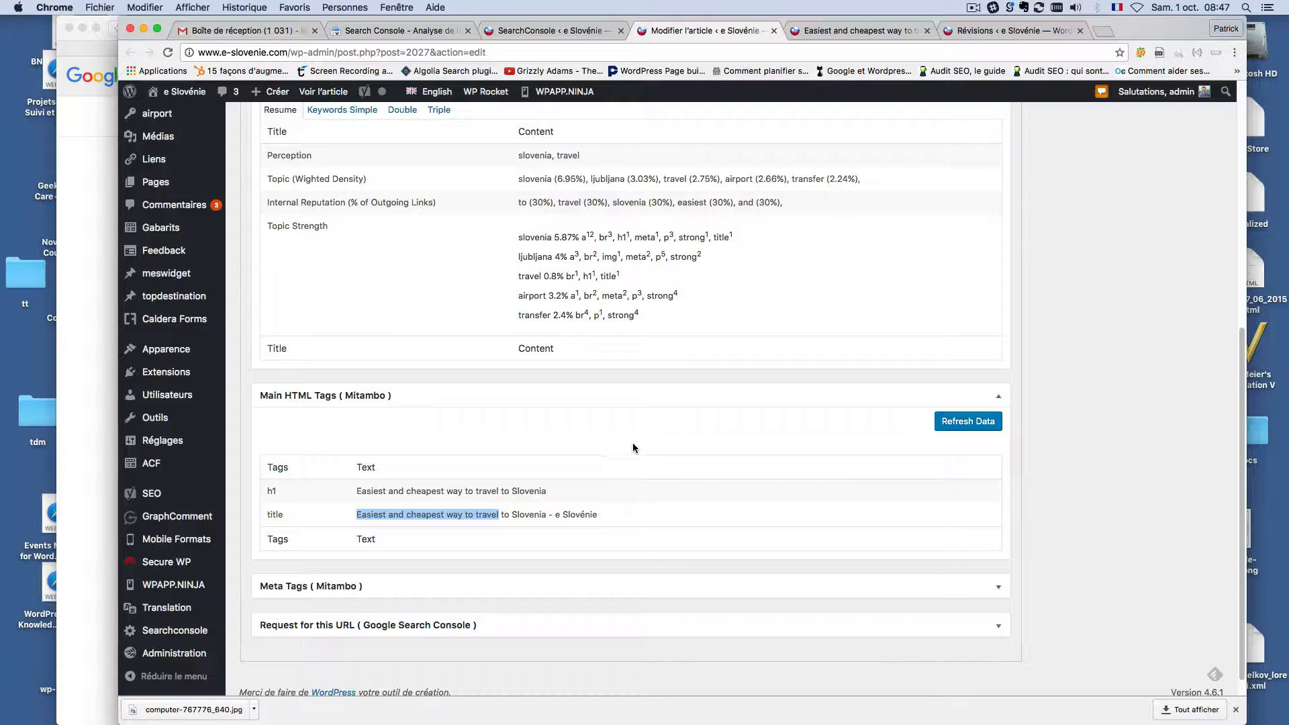
pyautogui.scroll(-1, 635, 447)
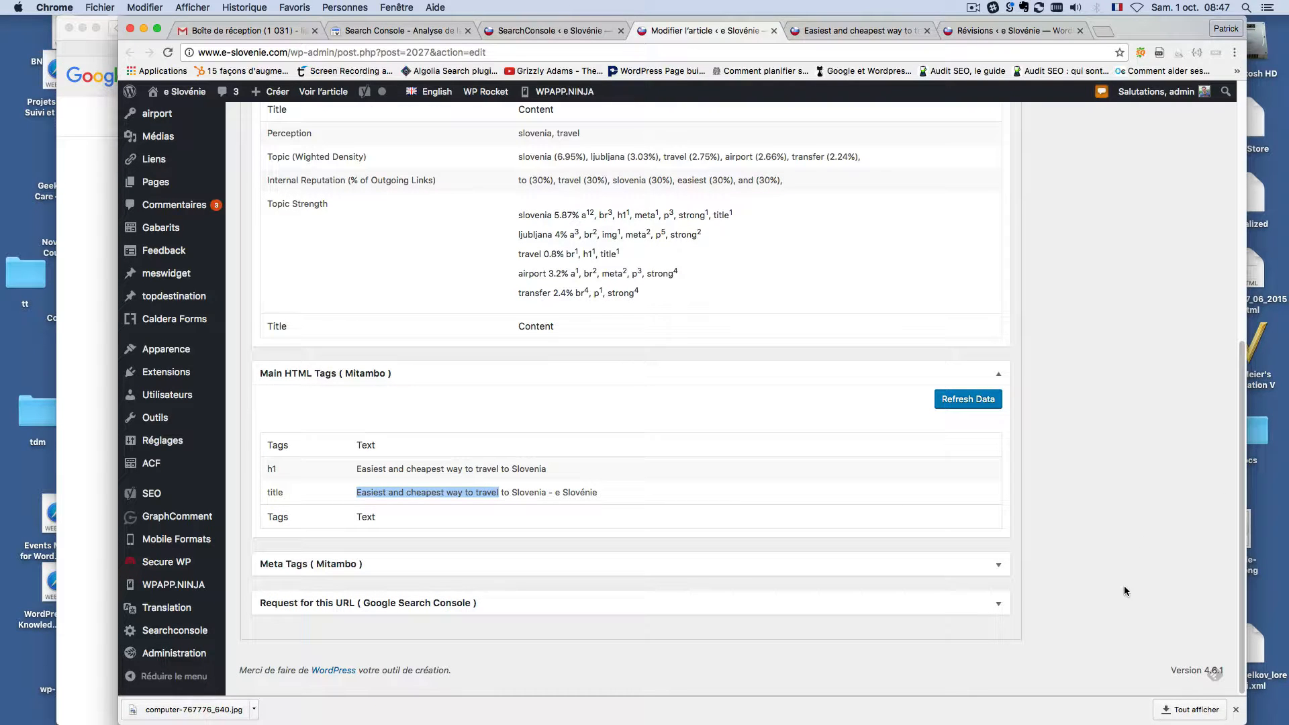
pyautogui.click(996, 610)
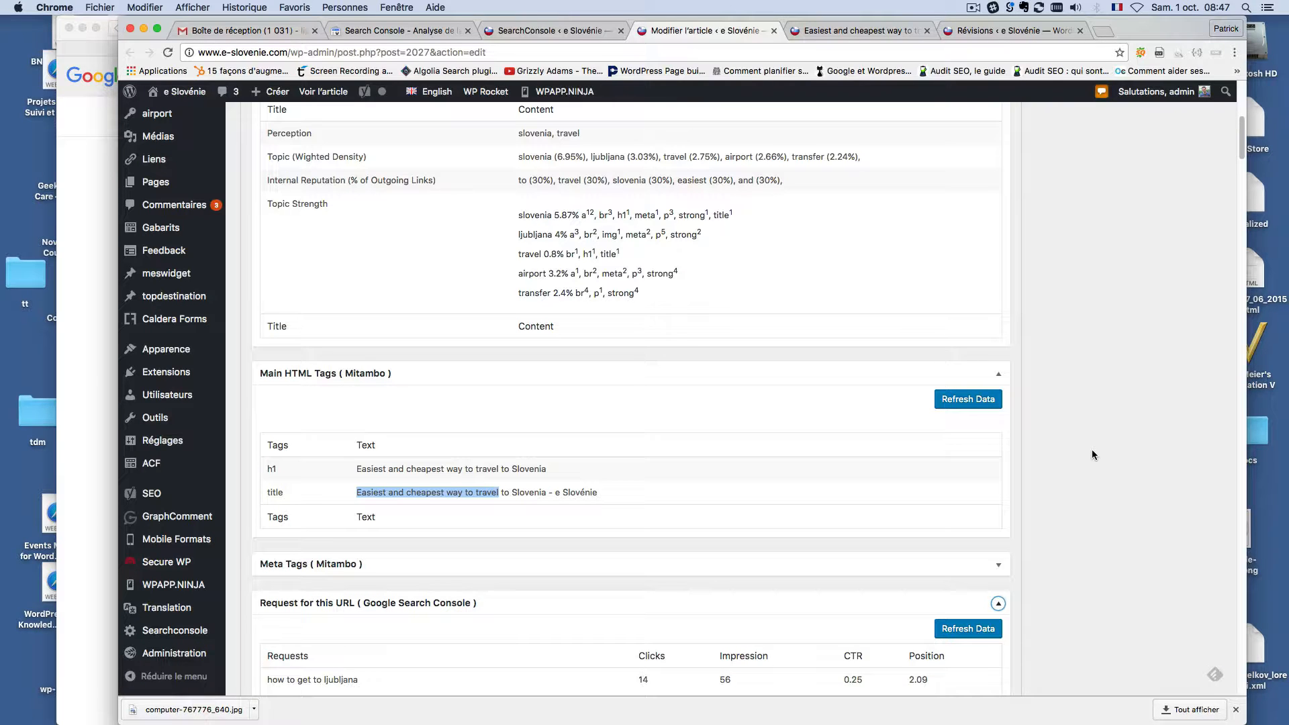
pyautogui.scroll(-1, 1092, 449)
pyautogui.scroll(-6, 1091, 449)
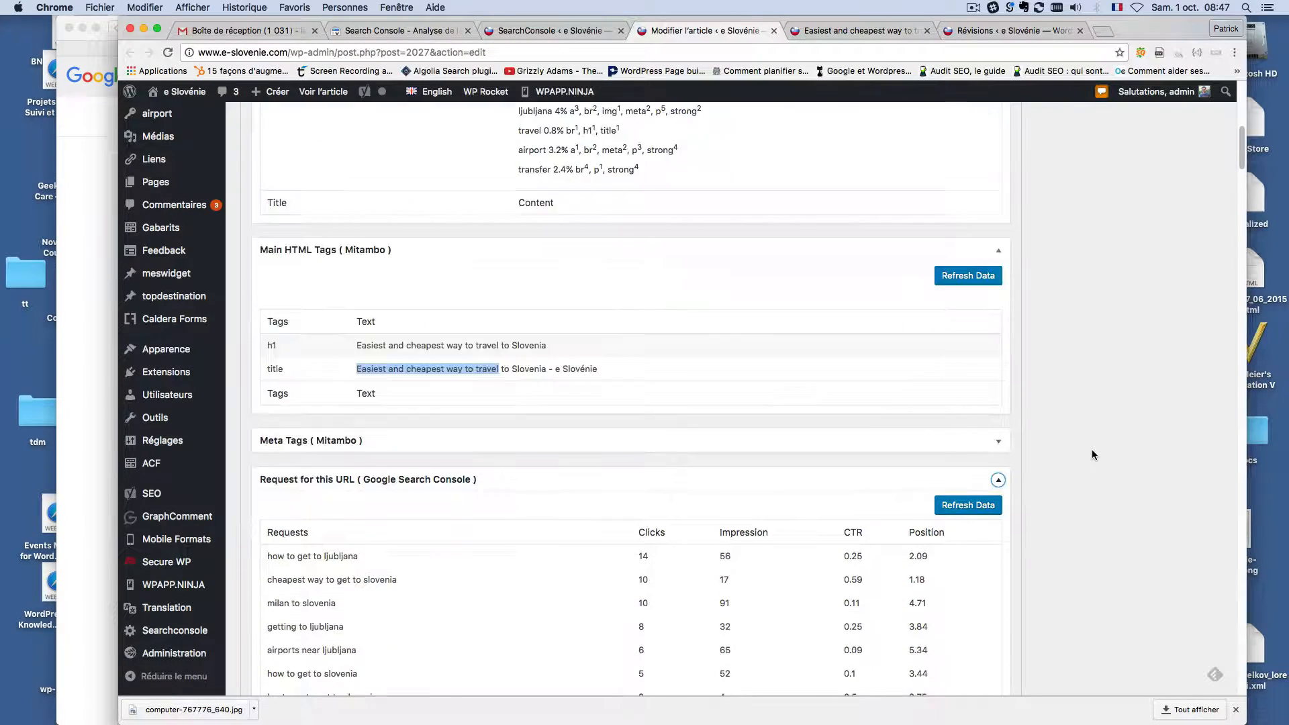
pyautogui.scroll(-4, 1091, 449)
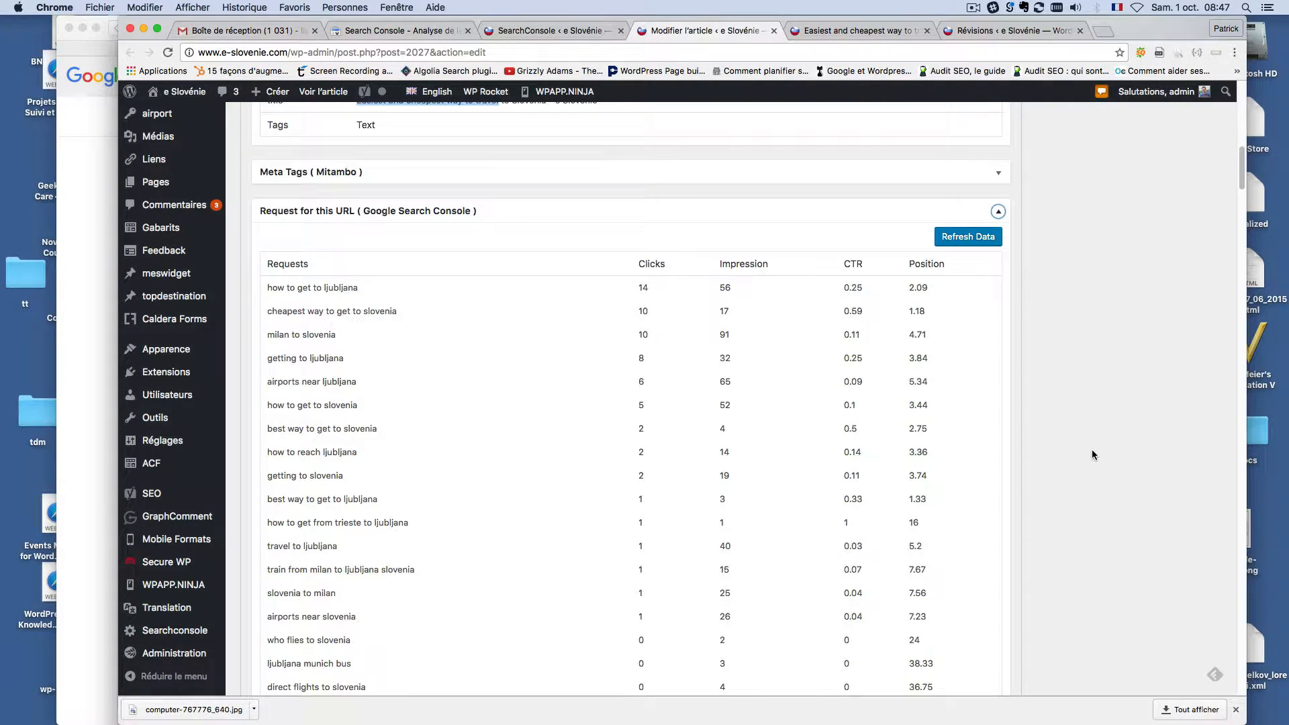
pyautogui.scroll(-1, 1091, 449)
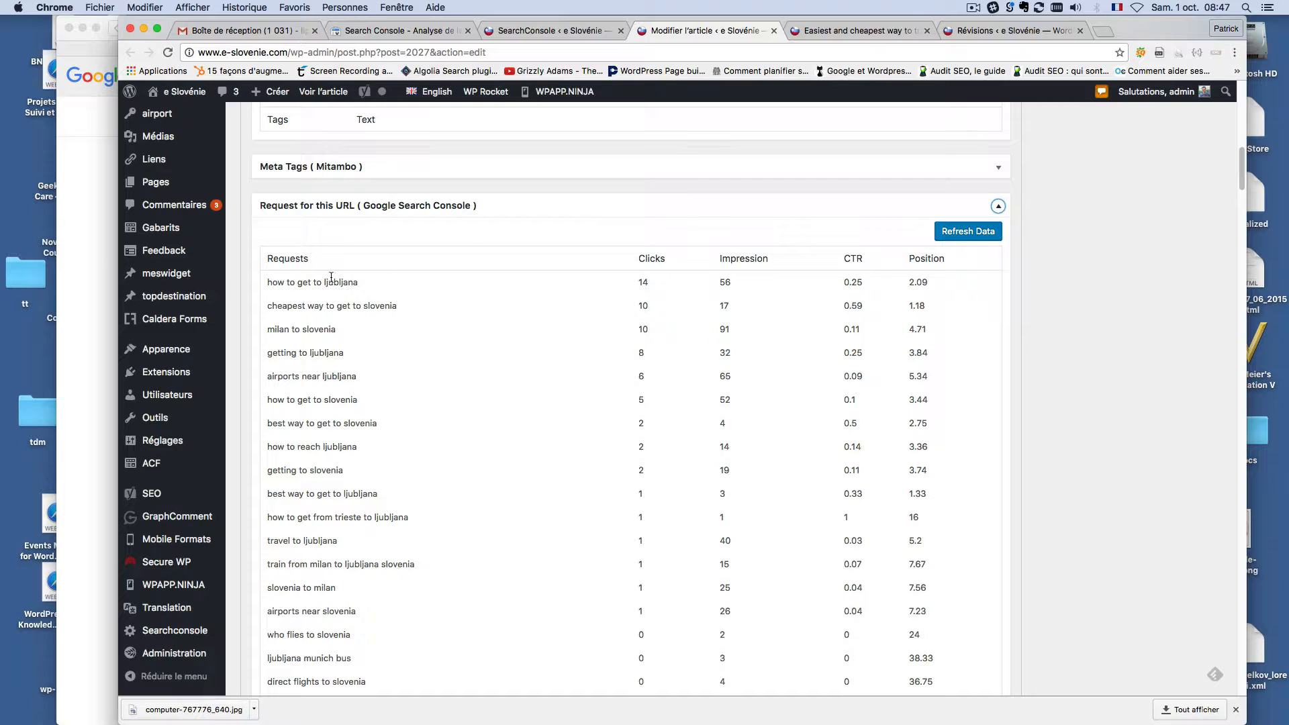
# Step: Switch to Safari and look through the Google results for "how to get to ljubljana" to check the article's ranking
pyautogui.click(94, 273)
pyautogui.click(986, 49)
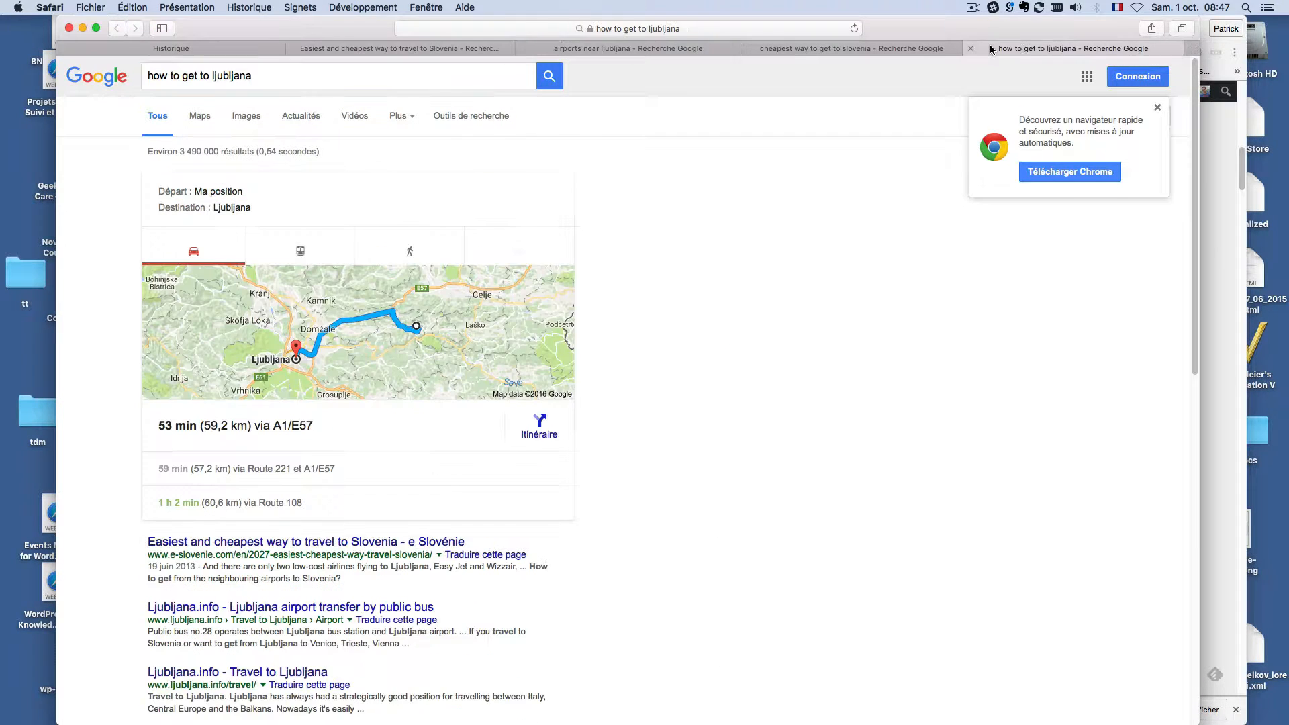
pyautogui.scroll(-5, 725, 478)
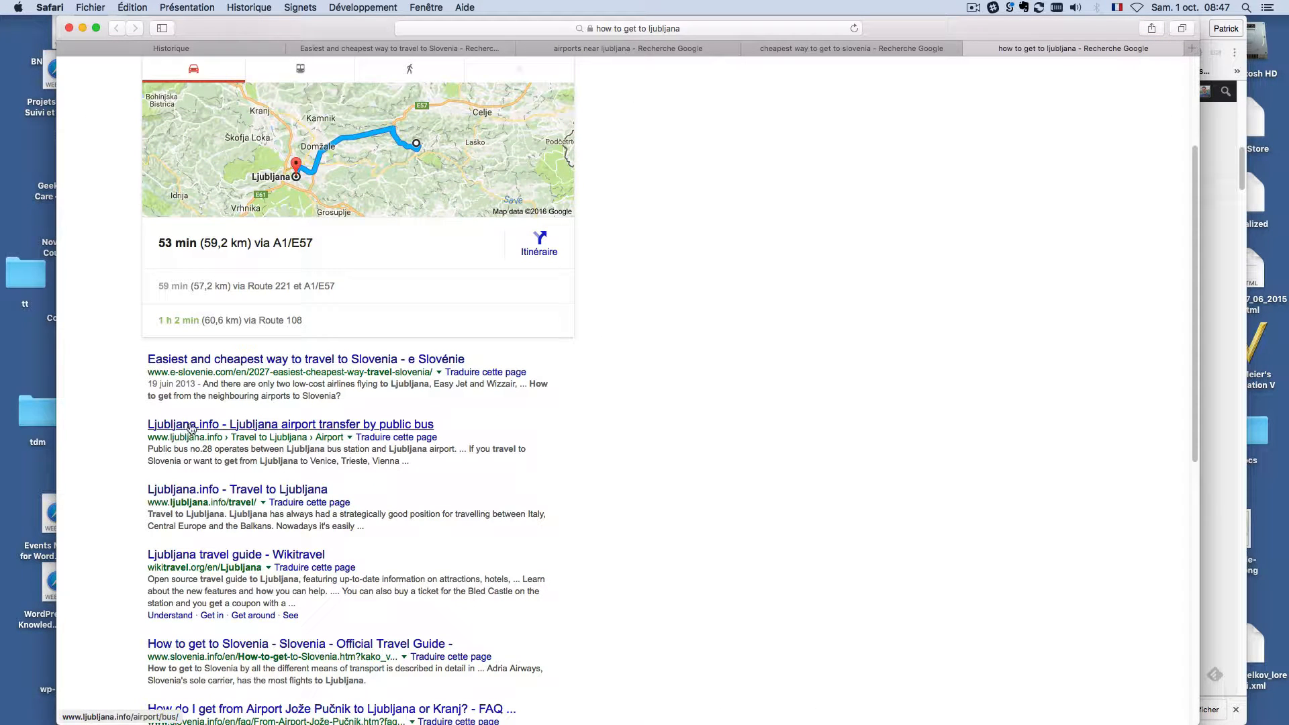
pyautogui.scroll(-2, 502, 546)
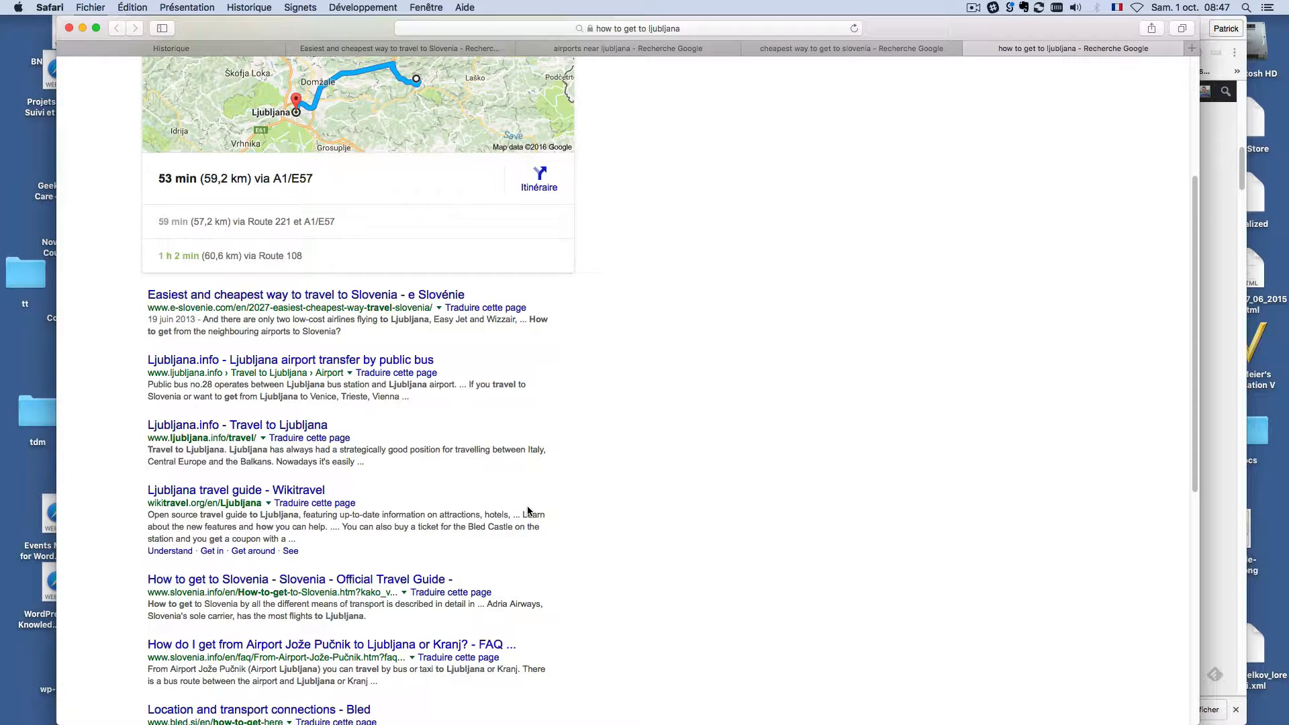
pyautogui.scroll(-2, 528, 511)
pyautogui.scroll(-2, 528, 511)
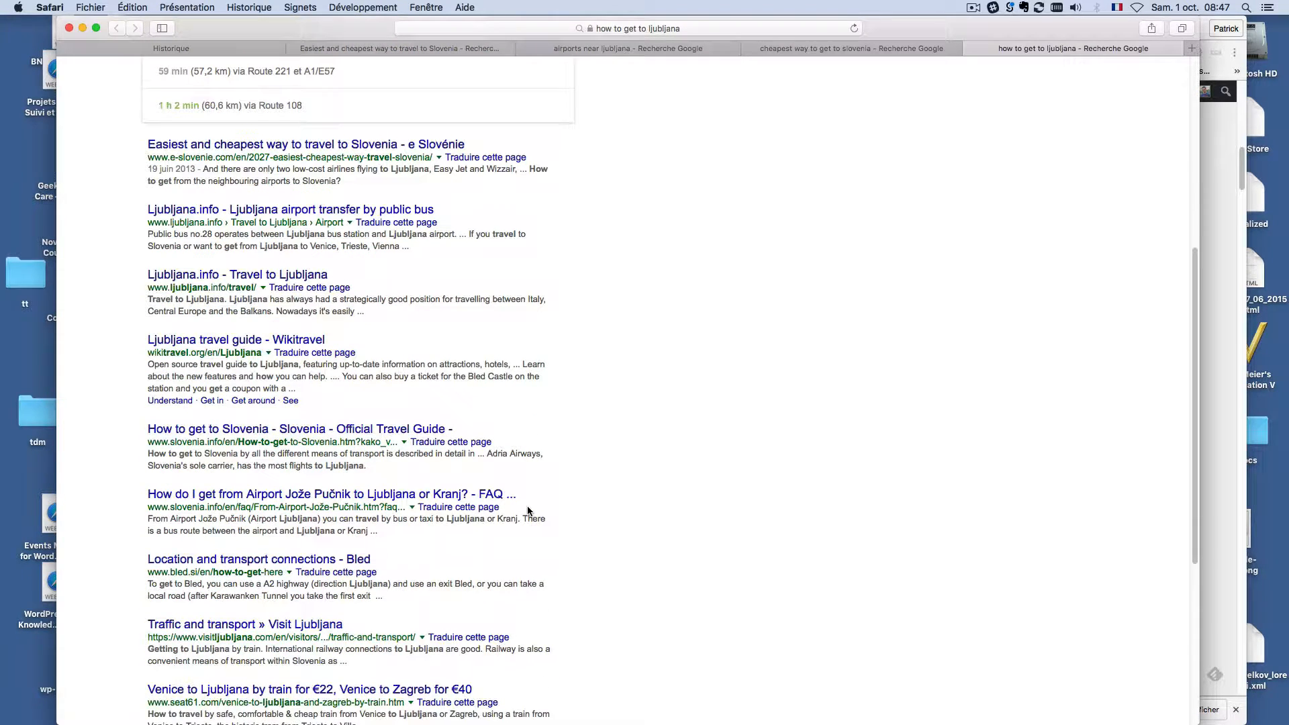
pyautogui.scroll(-2, 527, 511)
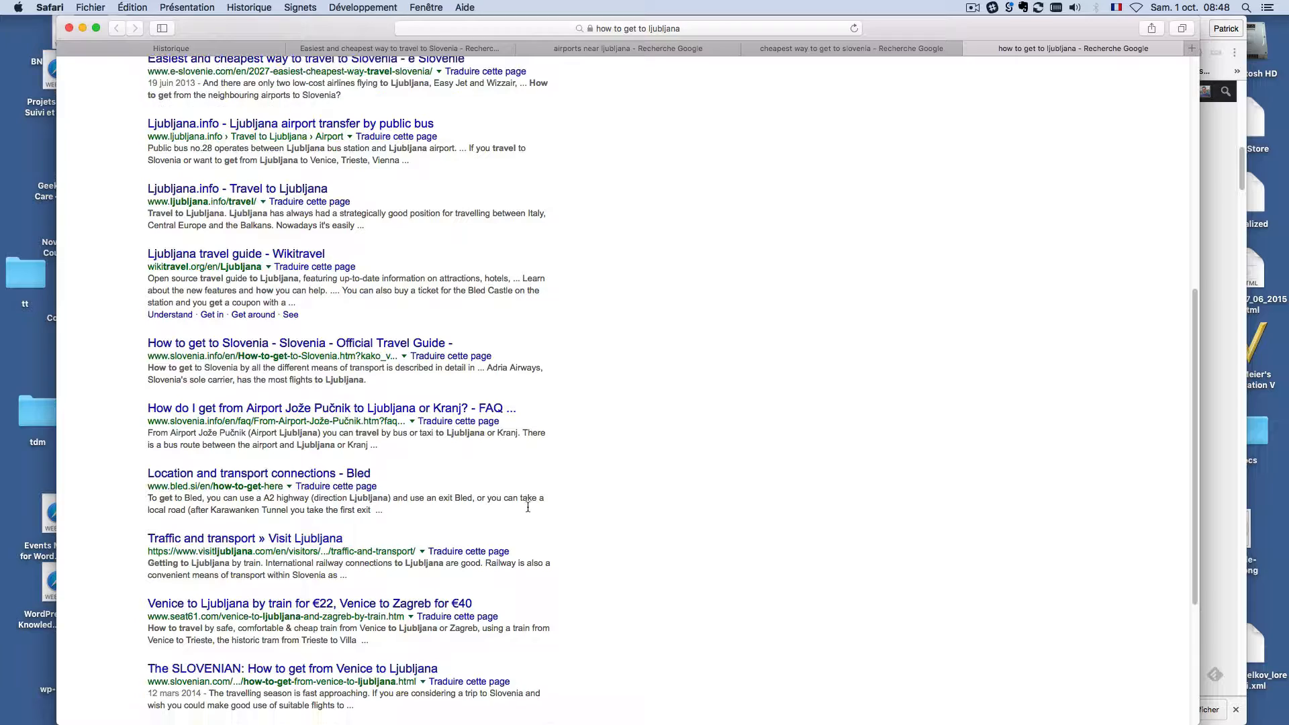
pyautogui.scroll(-1, 528, 507)
pyautogui.scroll(10, 527, 506)
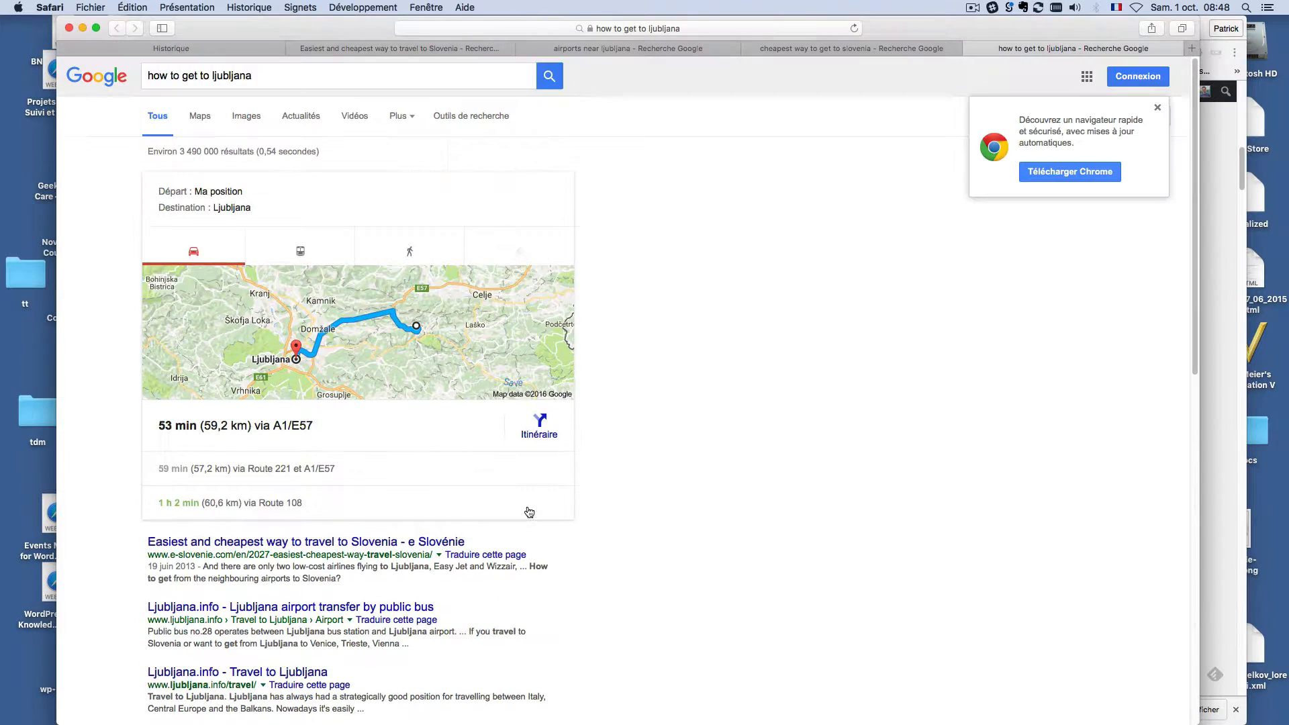
# Step: Check the second query in Chrome's request table, and view the Google results for "cheapest way to get to slovenia" in Safari
pyautogui.click(36, 326)
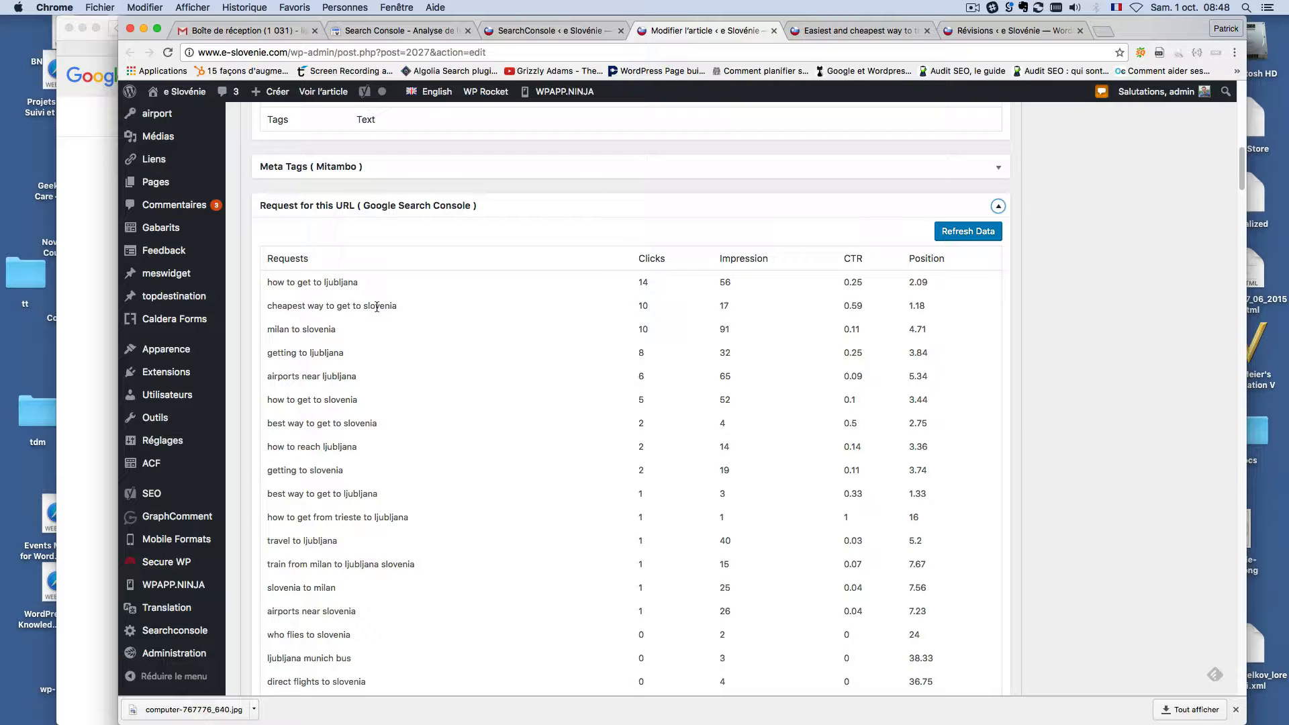
pyautogui.click(37, 289)
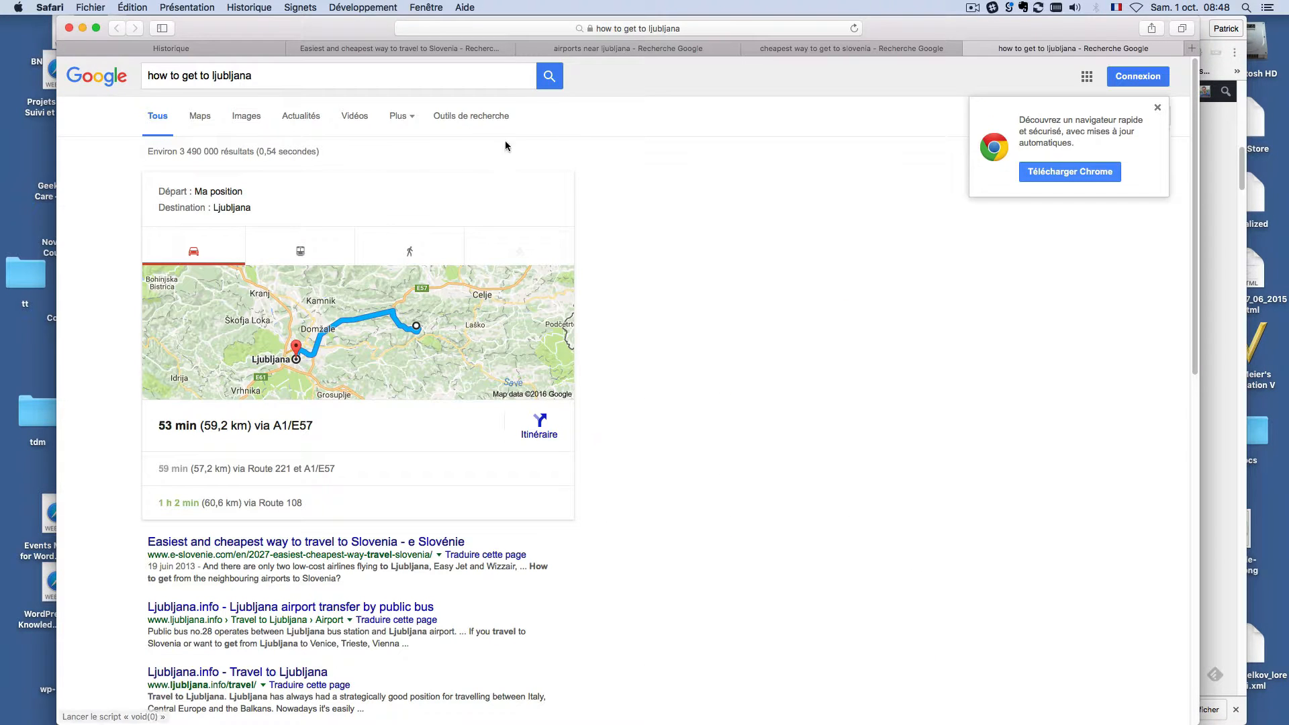
pyautogui.click(788, 54)
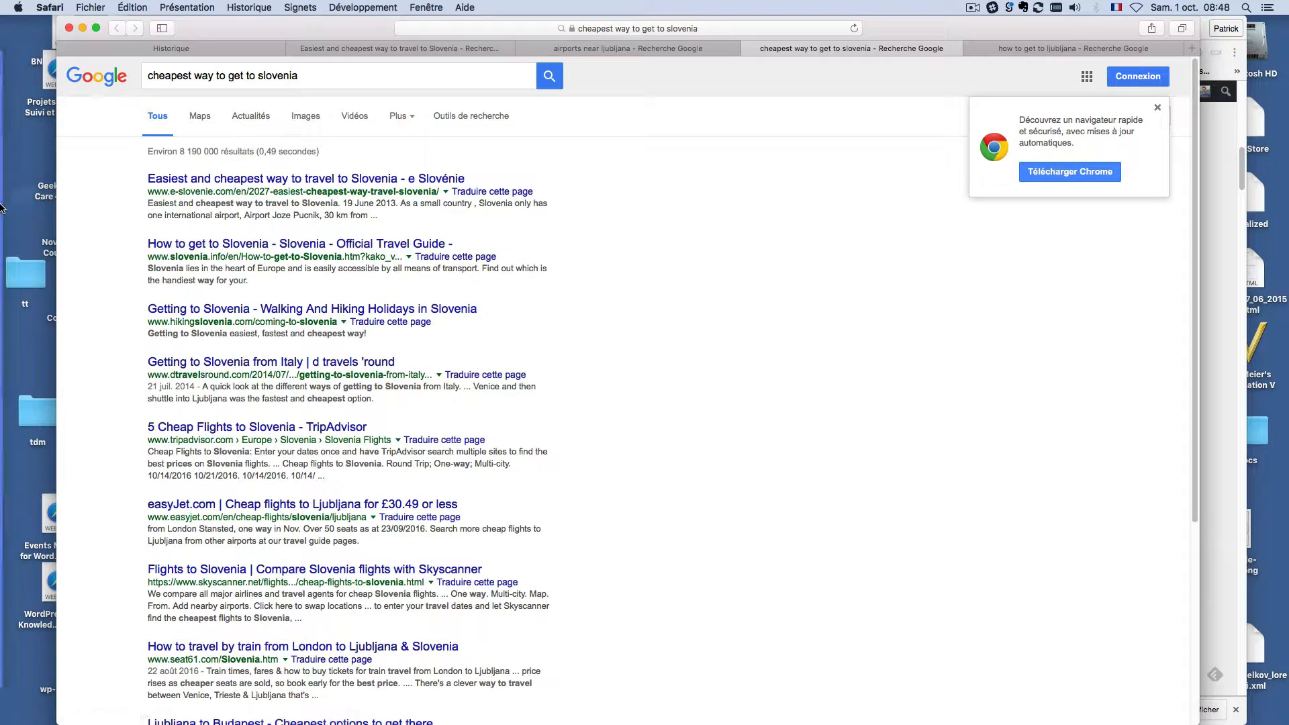
# Step: Return to Chrome and compare the Search Console impressions and positions of the article's top queries with its main HTML tags
pyautogui.click(20, 319)
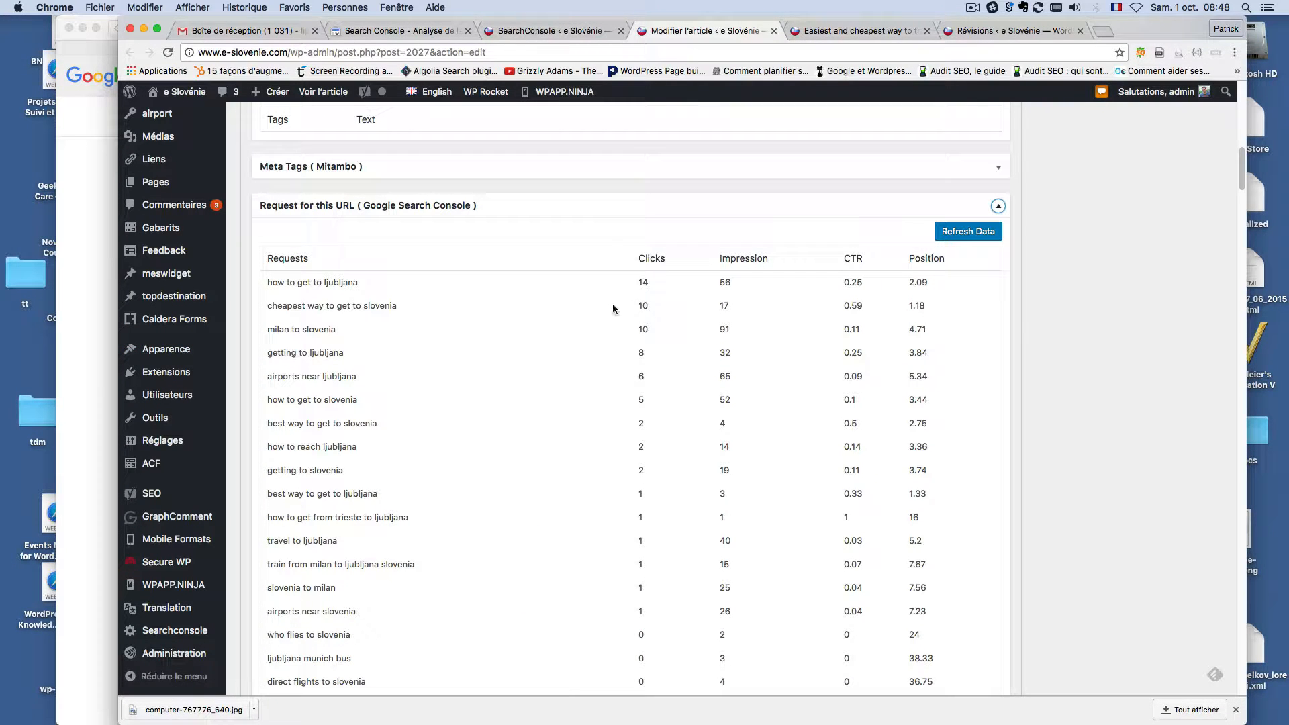
pyautogui.moveTo(718, 284); pyautogui.dragTo(732, 328)
pyautogui.scroll(5, 1153, 348)
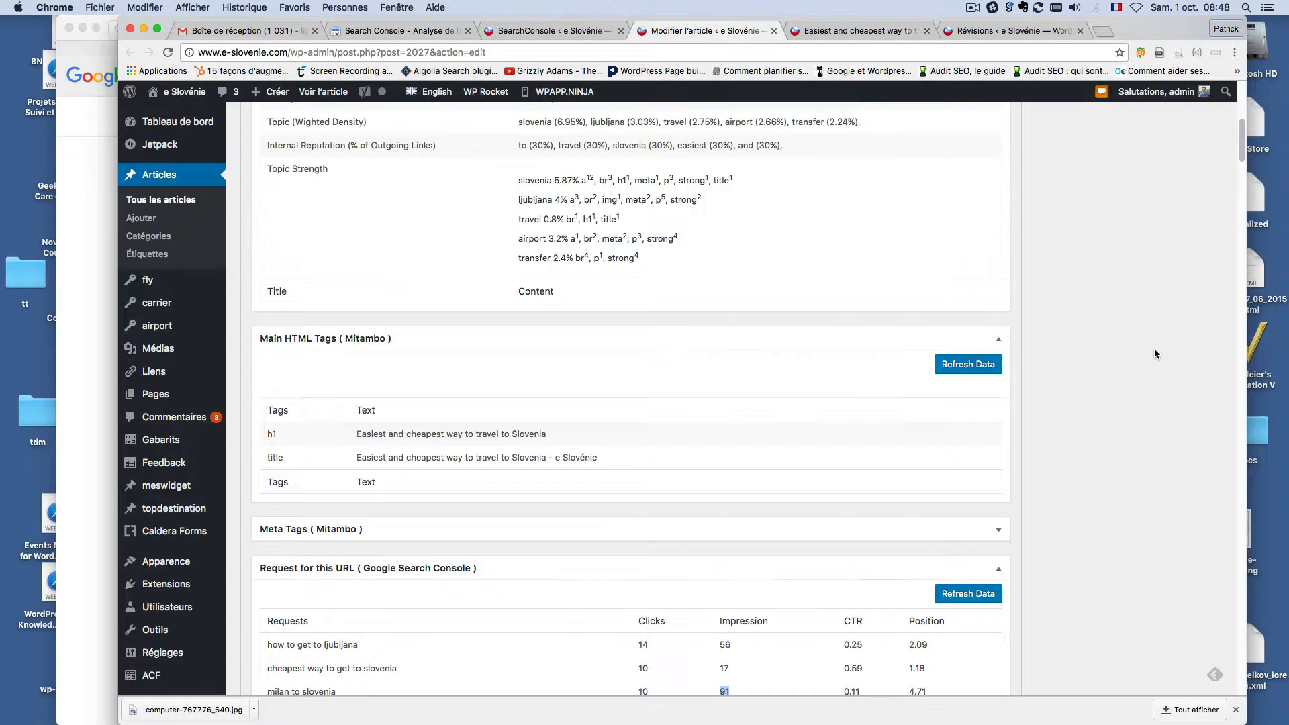
pyautogui.scroll(-3, 1105, 394)
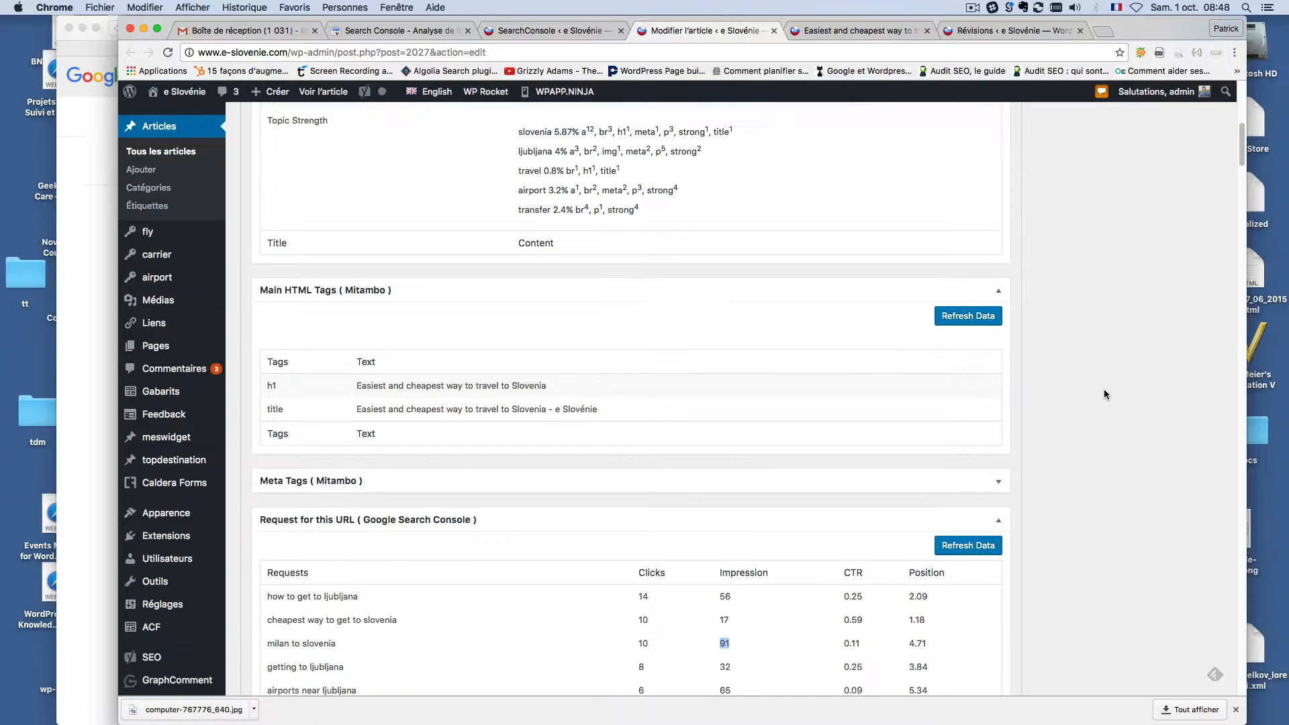
pyautogui.scroll(-4, 1104, 393)
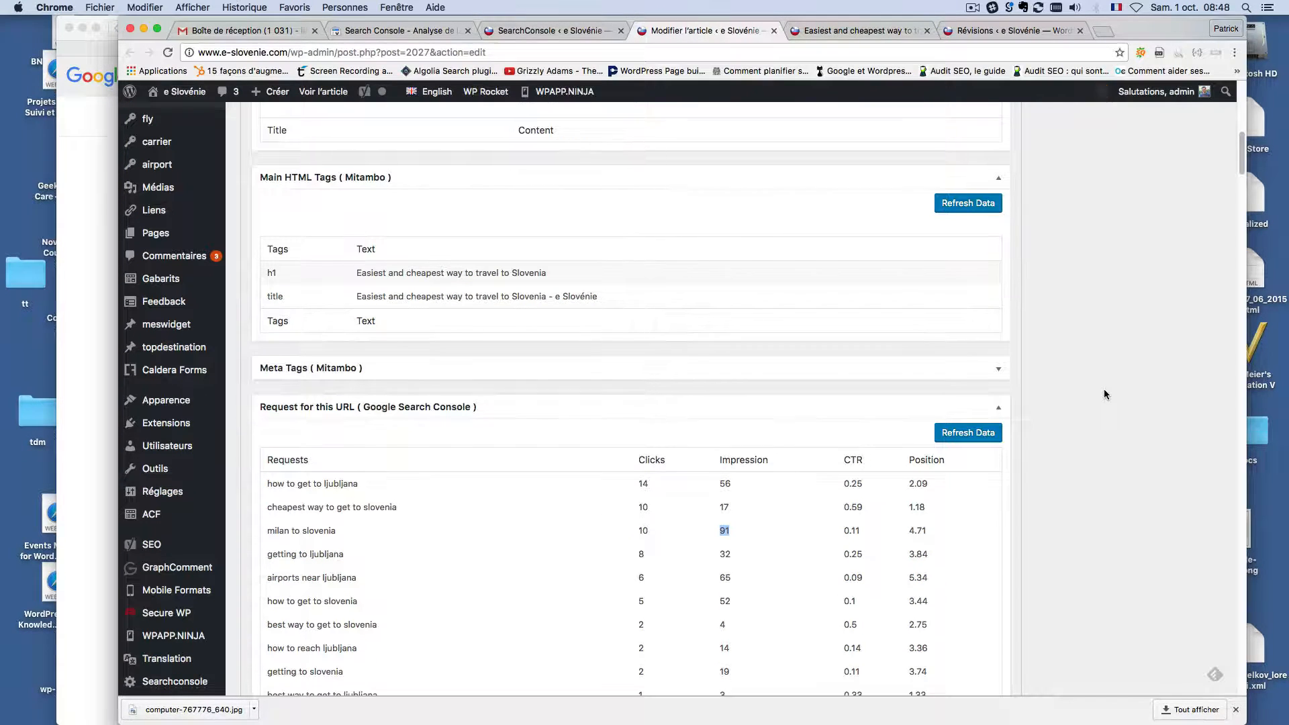
pyautogui.scroll(-4, 1104, 395)
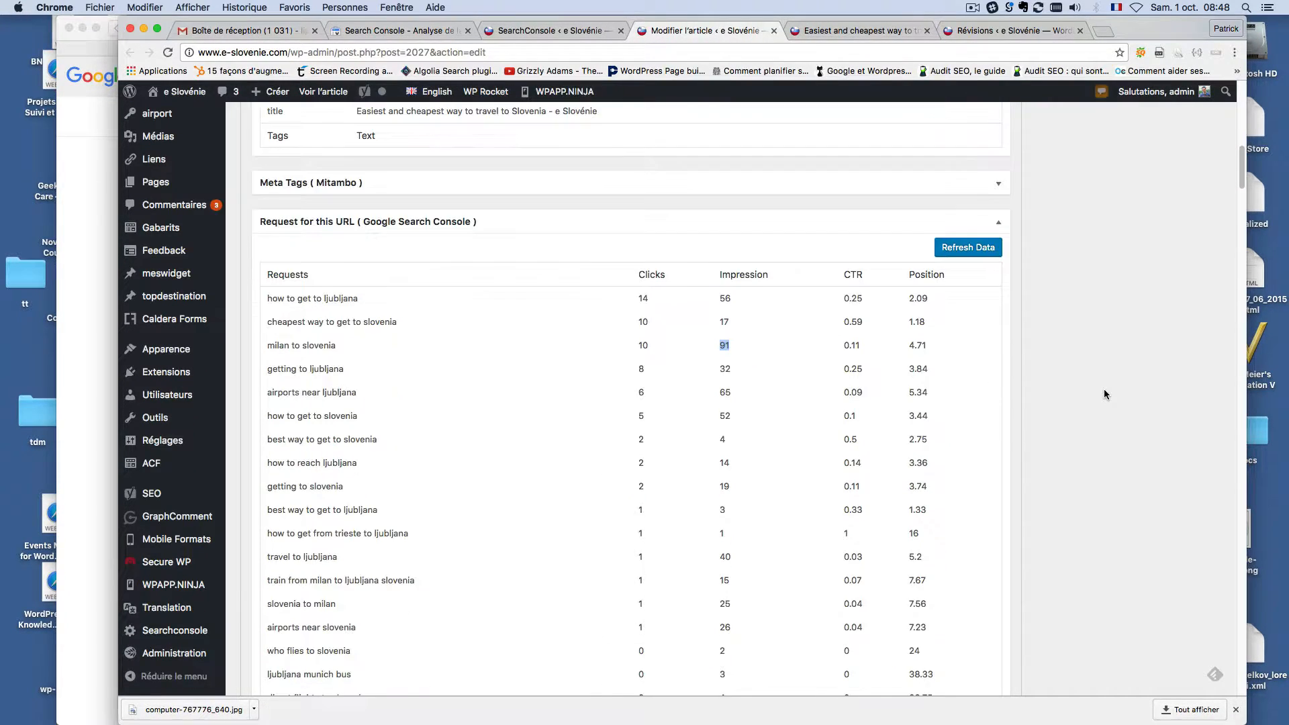
pyautogui.scroll(-1, 1104, 396)
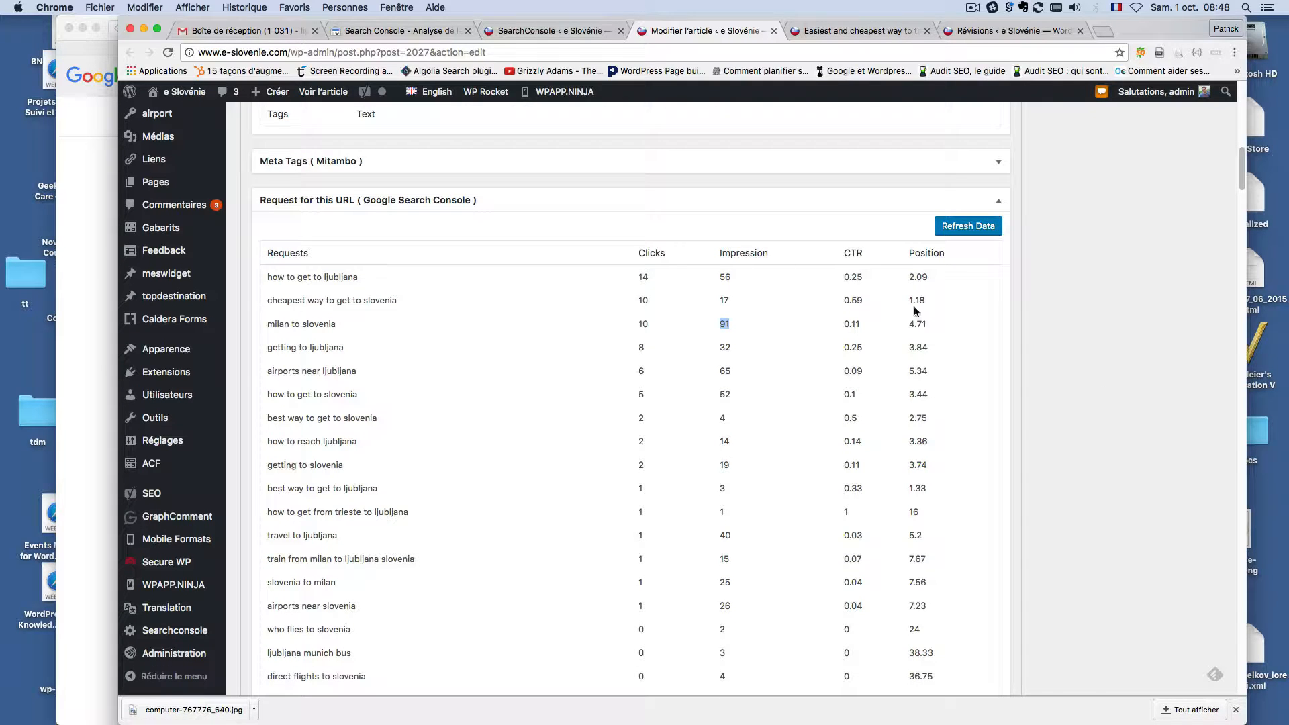
pyautogui.doubleClick(736, 252)
pyautogui.scroll(-1, 1039, 376)
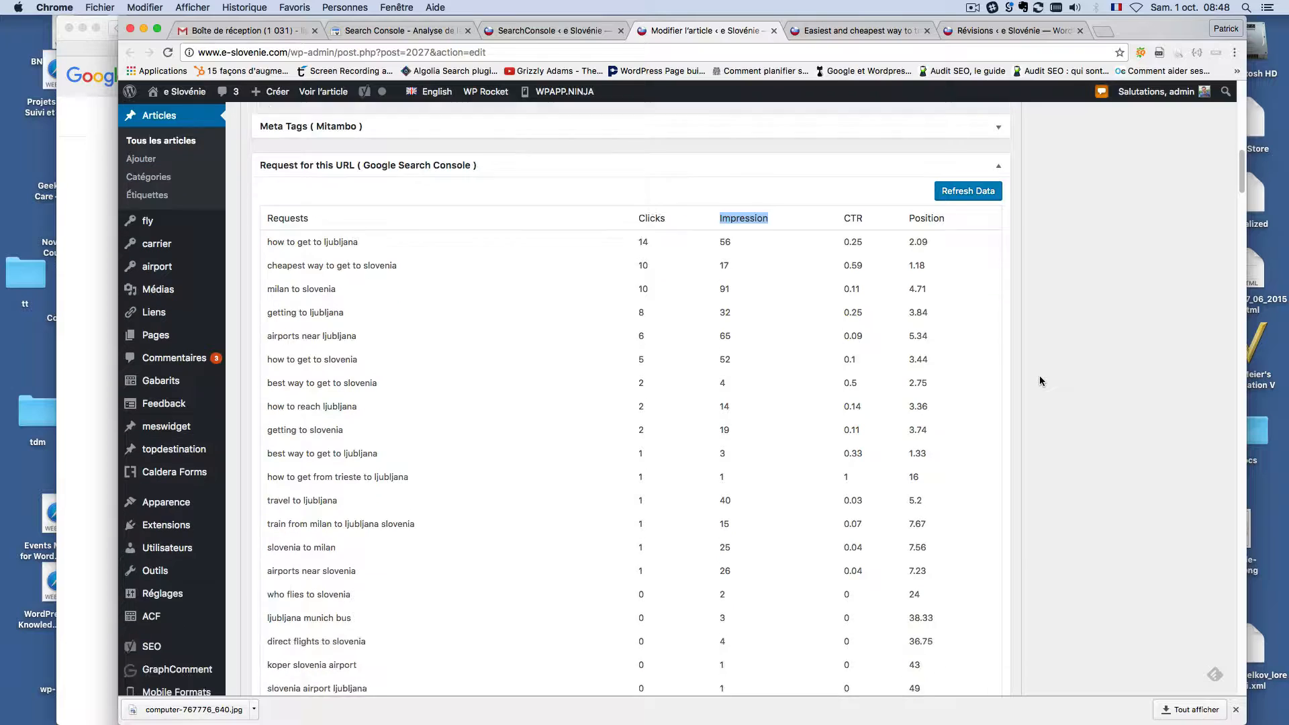
# Step: Scan the article's Search Console queries and highlight "airports near slovenia" and its impression count
pyautogui.scroll(-2, 1039, 376)
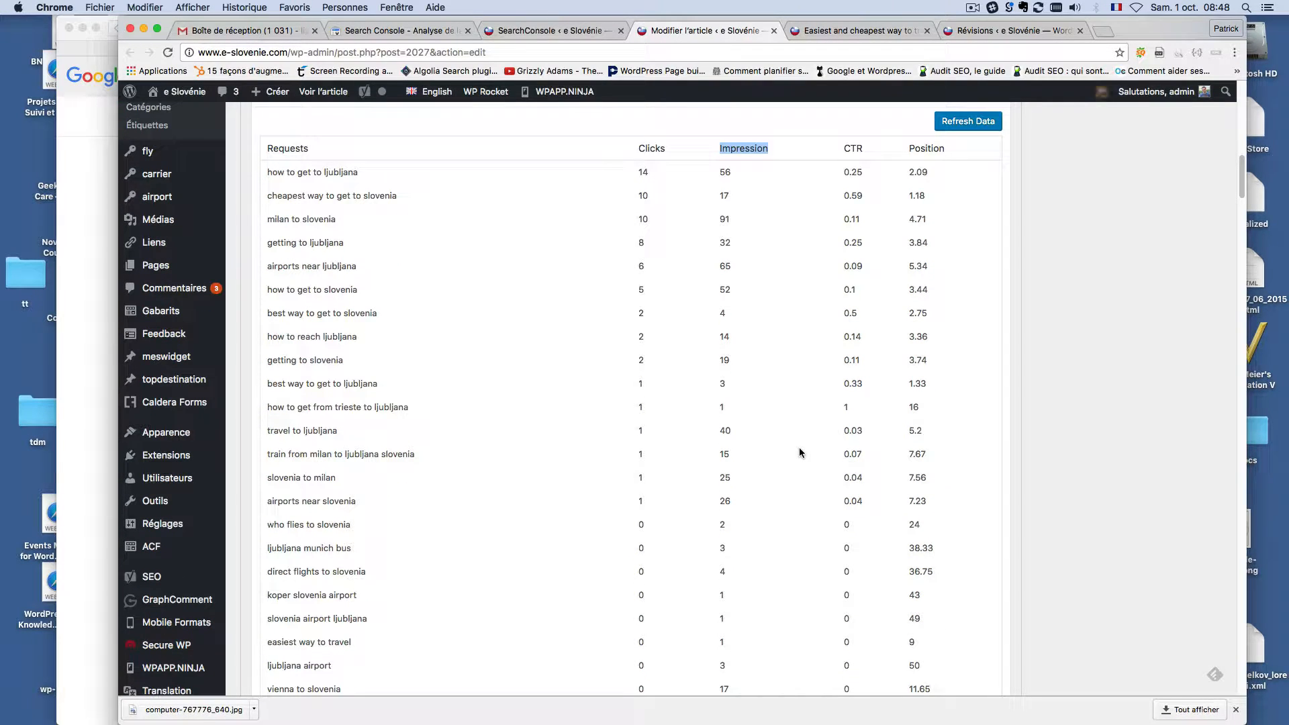
pyautogui.scroll(-4, 799, 451)
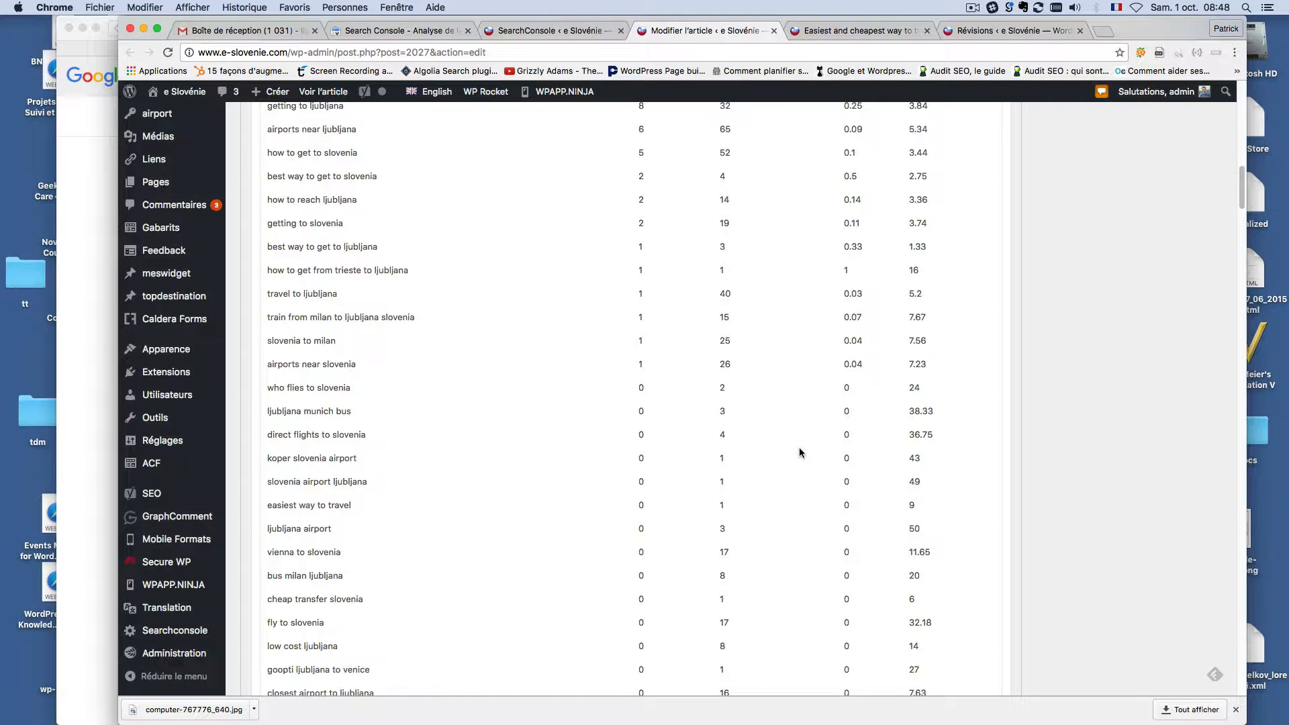
pyautogui.scroll(8, 800, 452)
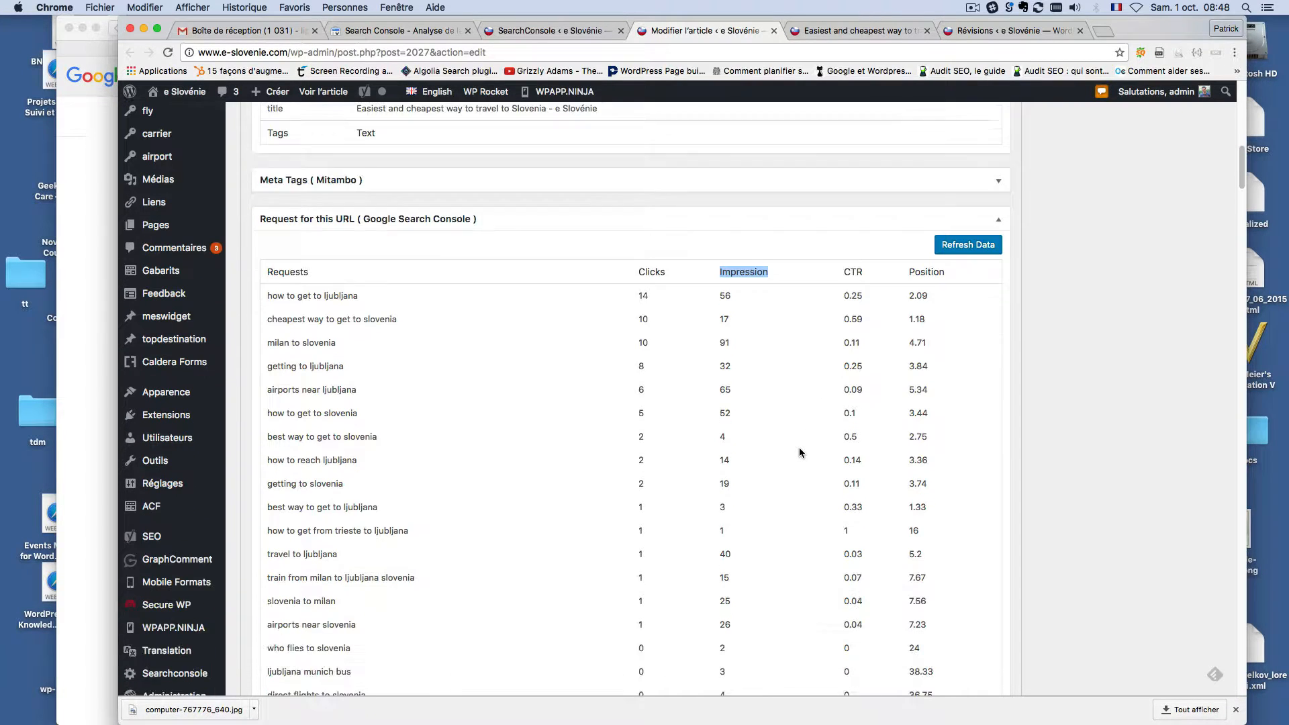
pyautogui.scroll(-1, 799, 452)
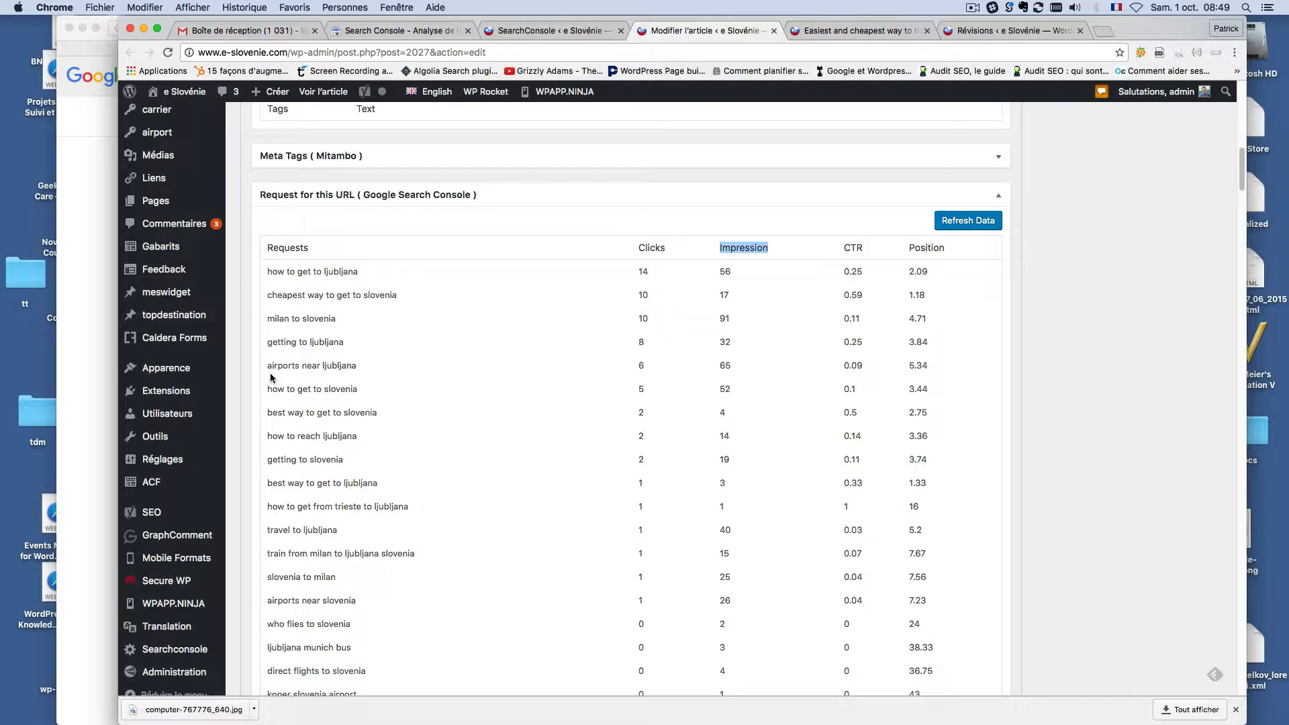
pyautogui.scroll(-1, 282, 450)
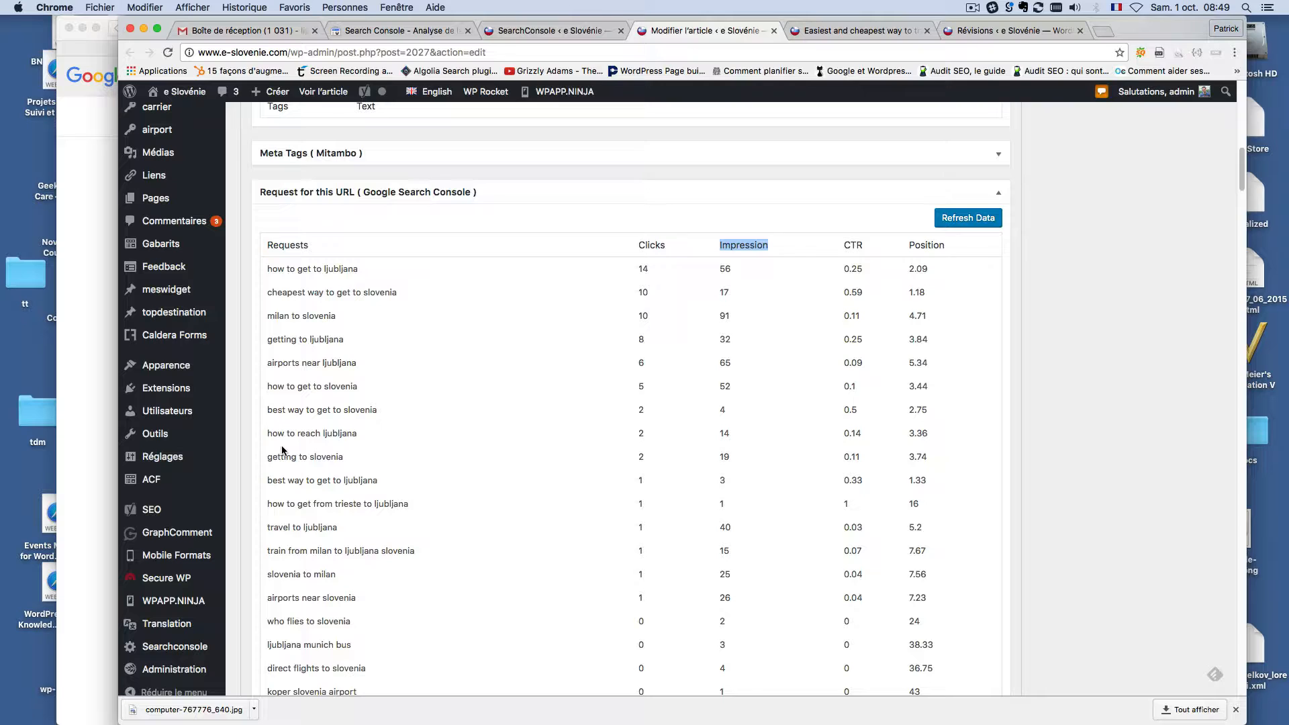
pyautogui.scroll(-1, 282, 449)
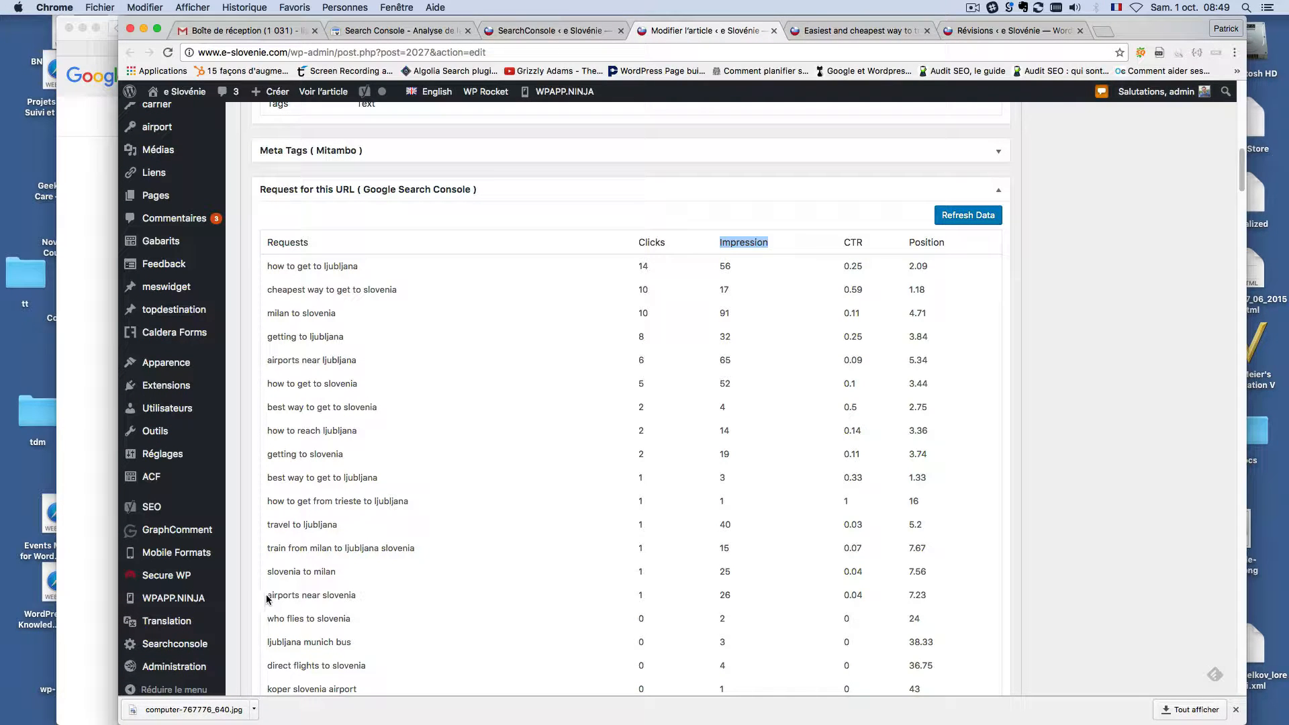
pyautogui.moveTo(268, 595); pyautogui.dragTo(361, 596)
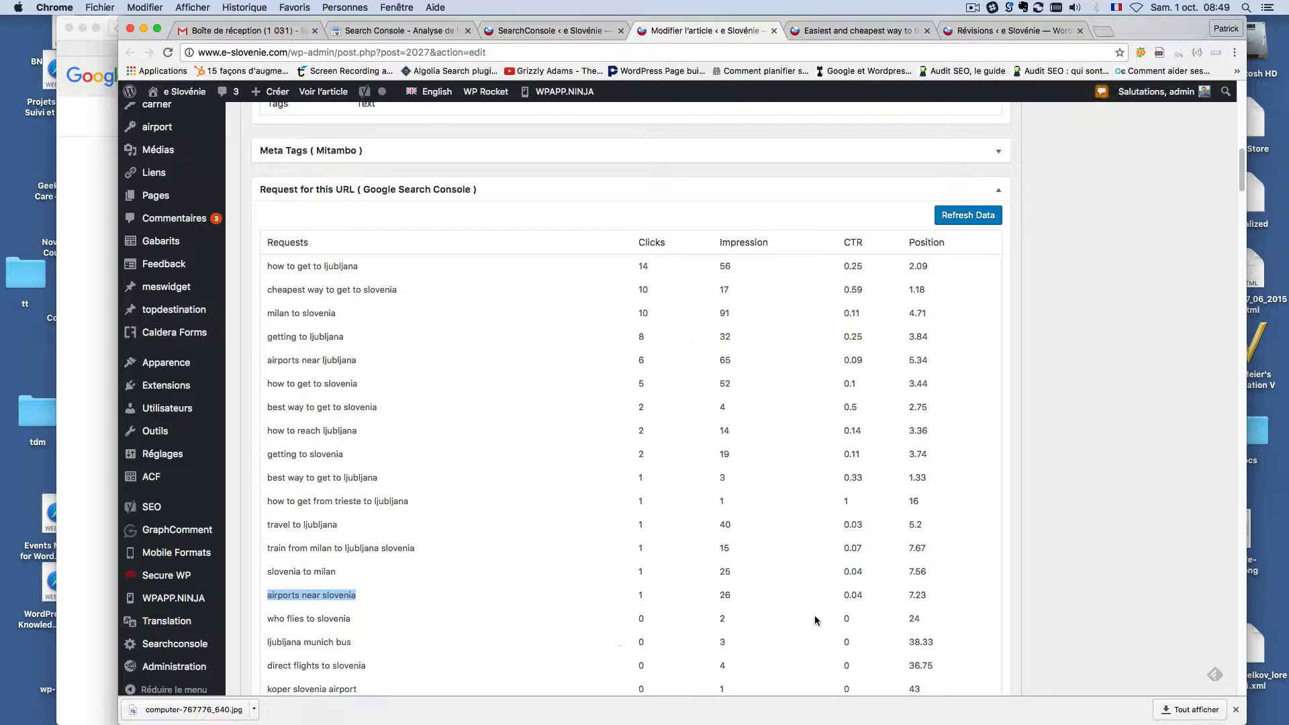
pyautogui.doubleClick(725, 594)
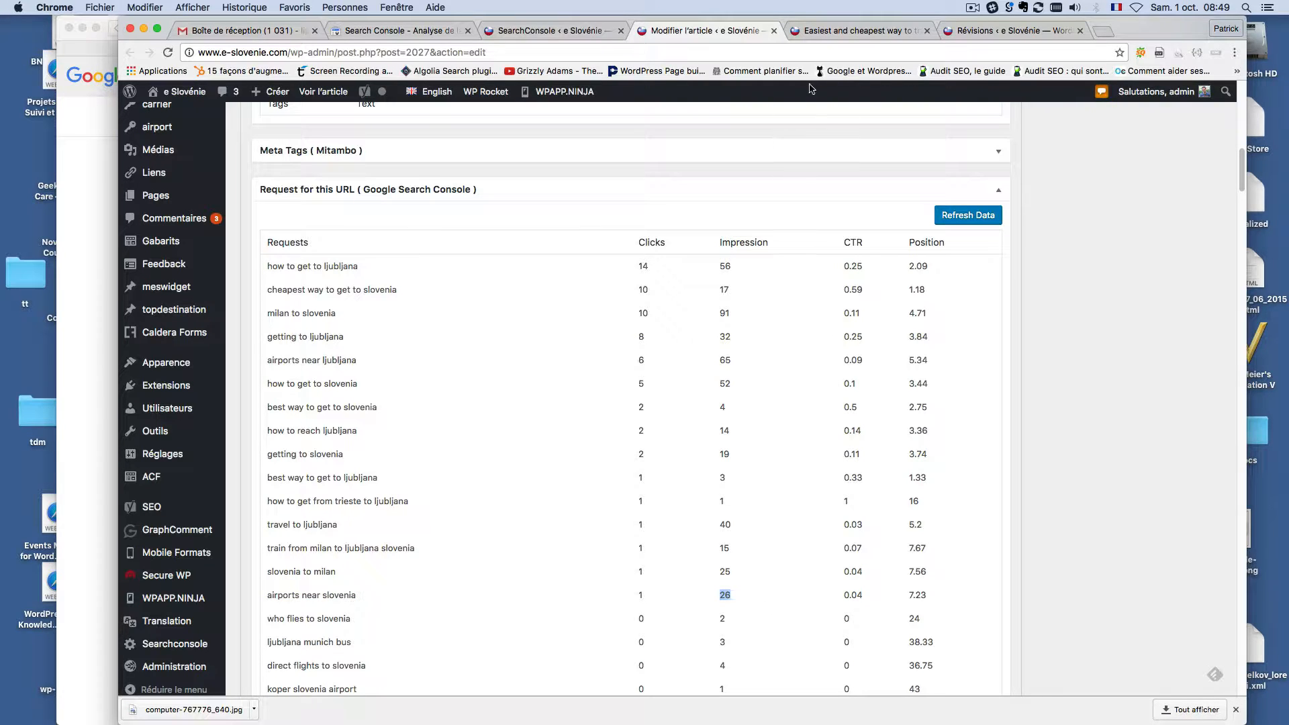
# Step: View the published article, and in its revision comparison examine the change from "Neighbouring airports" to the h2 "Airports near Slovenia"
pyautogui.click(835, 31)
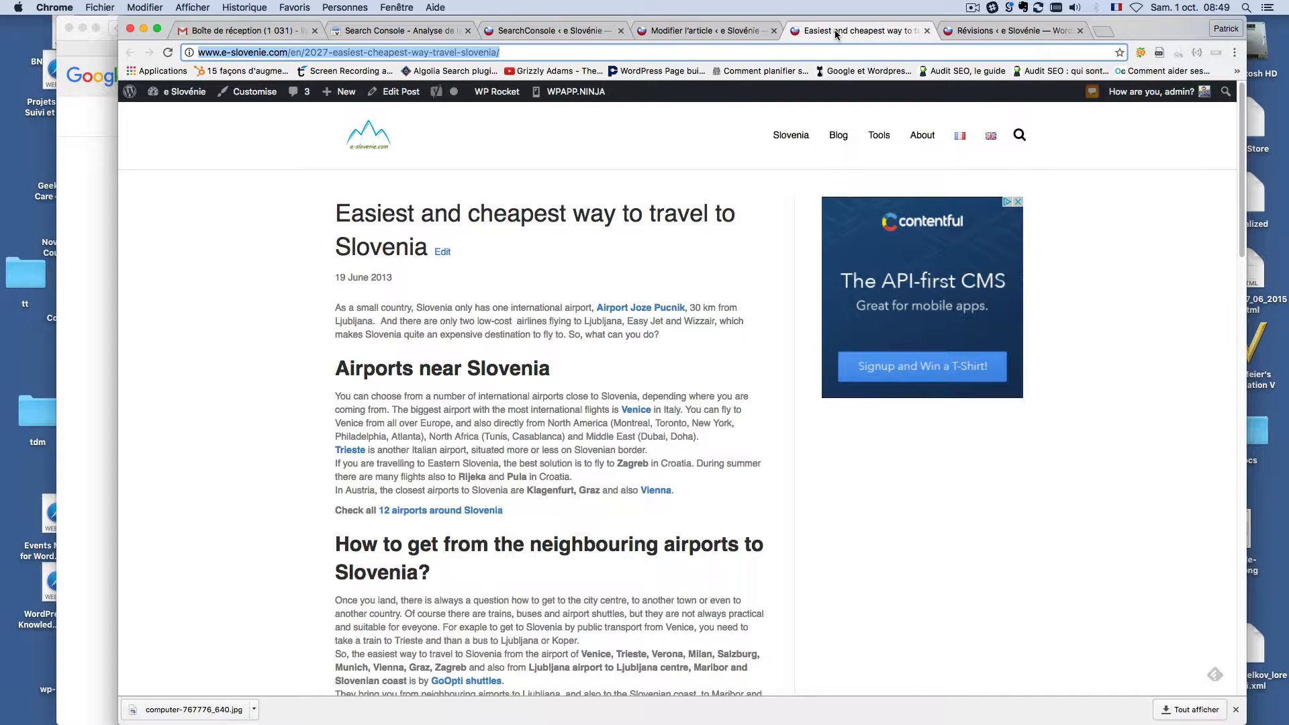
pyautogui.click(972, 32)
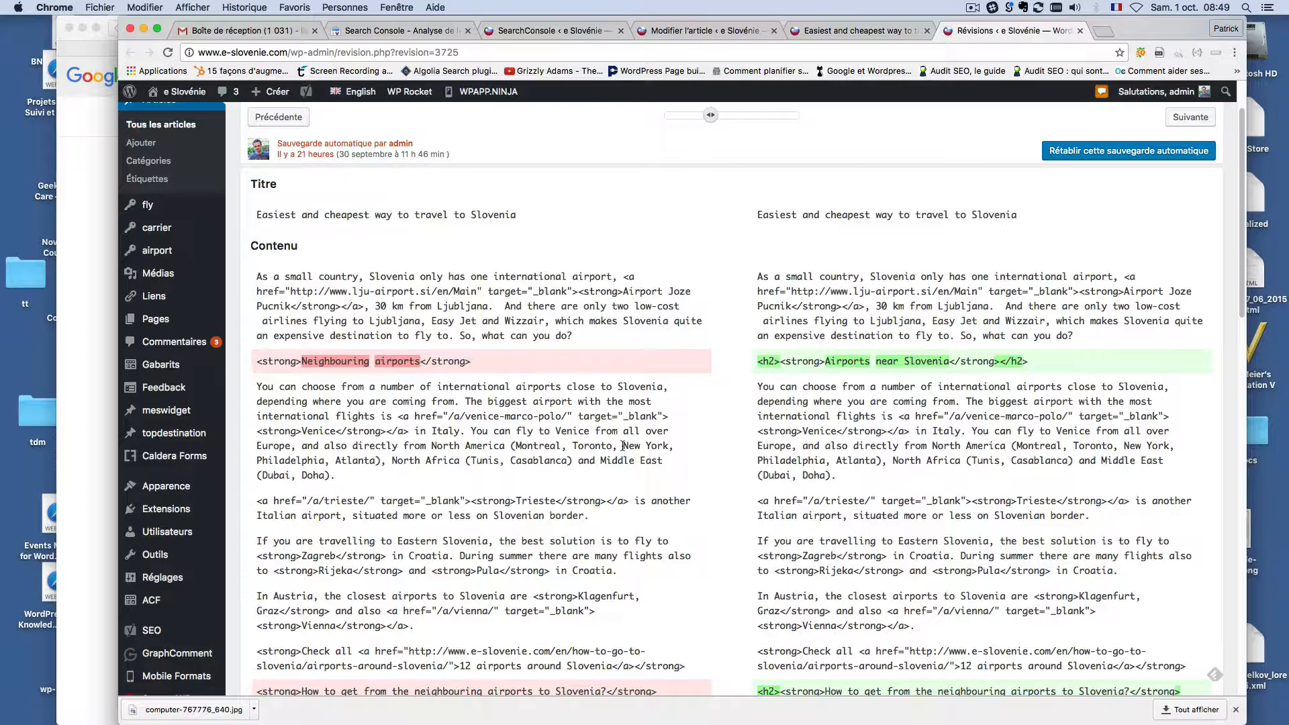
pyautogui.scroll(-1, 624, 445)
pyautogui.scroll(-2, 622, 445)
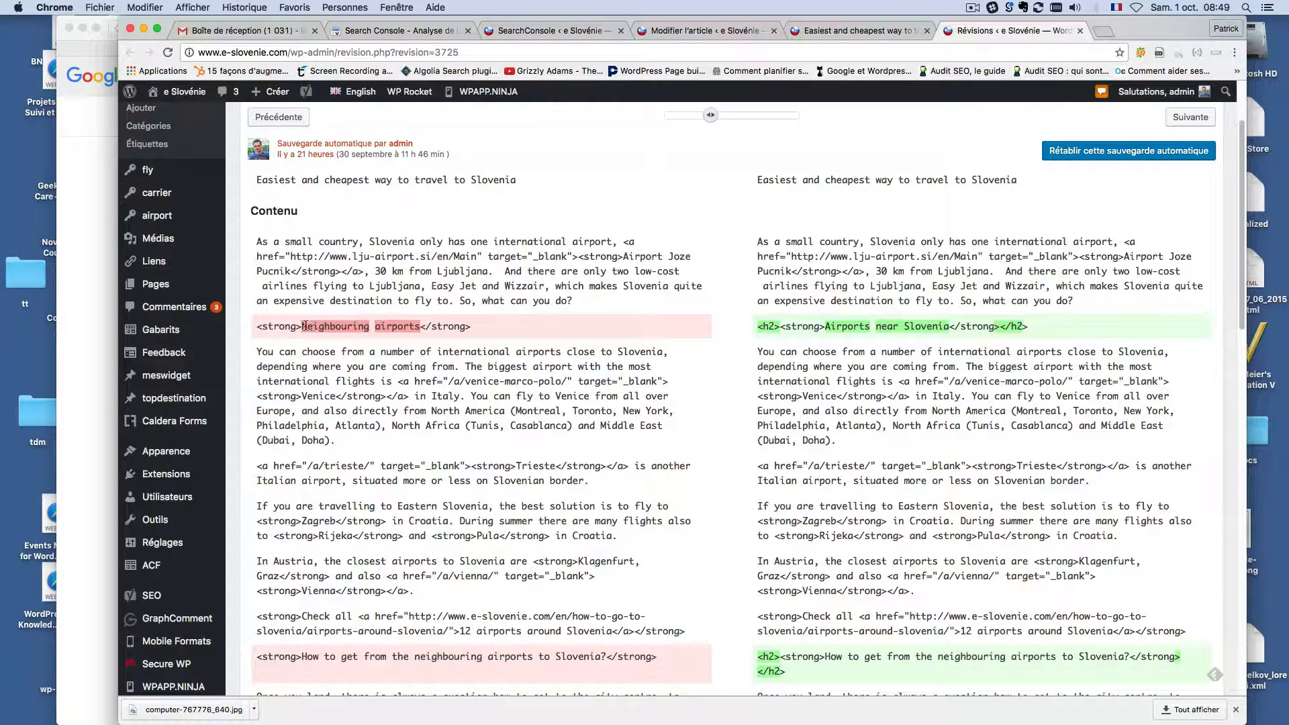
pyautogui.moveTo(363, 322); pyautogui.dragTo(416, 320)
pyautogui.click(406, 327)
pyautogui.moveTo(826, 326); pyautogui.dragTo(949, 327)
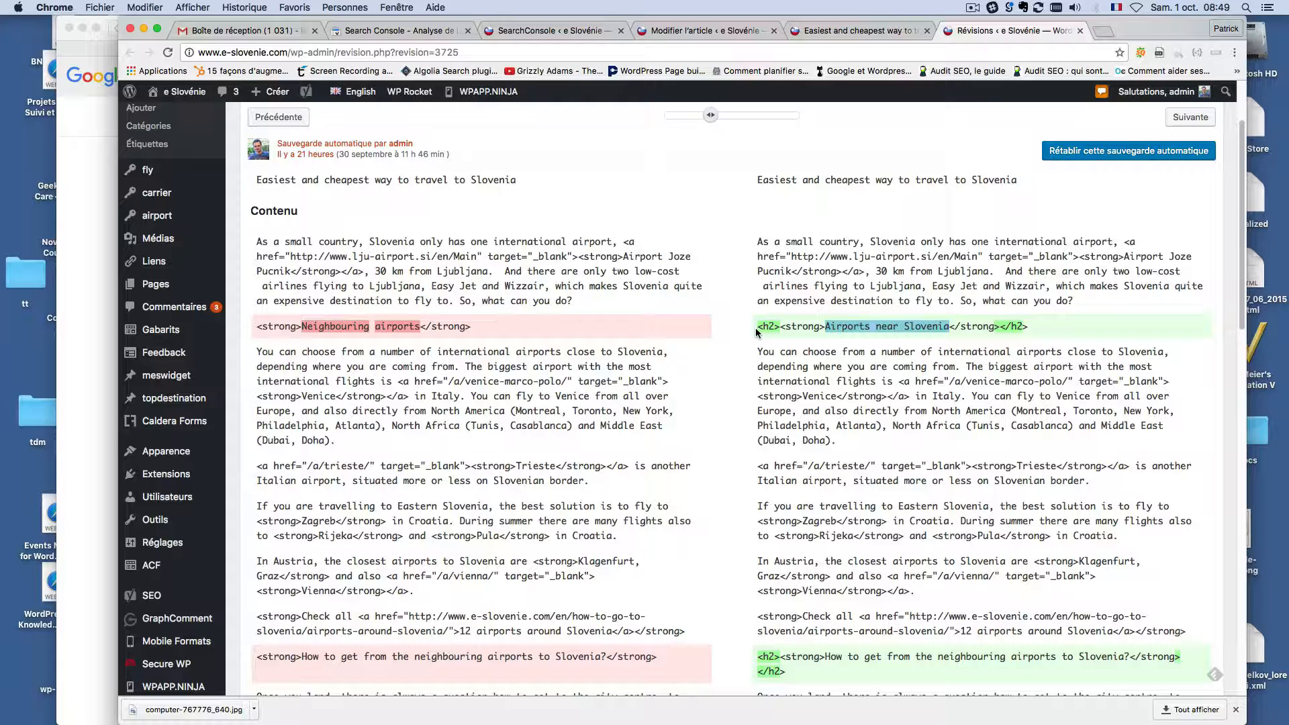
pyautogui.moveTo(757, 328); pyautogui.dragTo(780, 328)
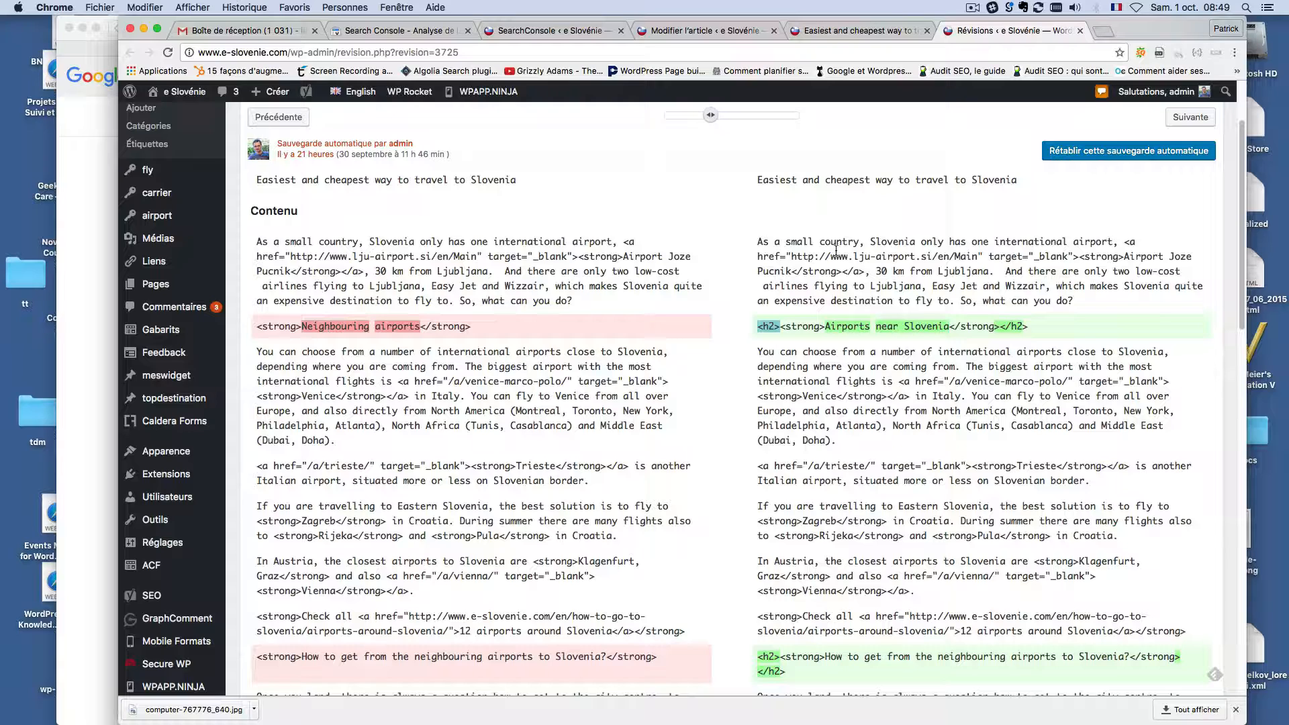
# Step: Return to the article editor's query table and highlight "airports near slovenia", "vienna to slovenia", "fly til ljubljana" and "travel to slovenia"
pyautogui.click(728, 33)
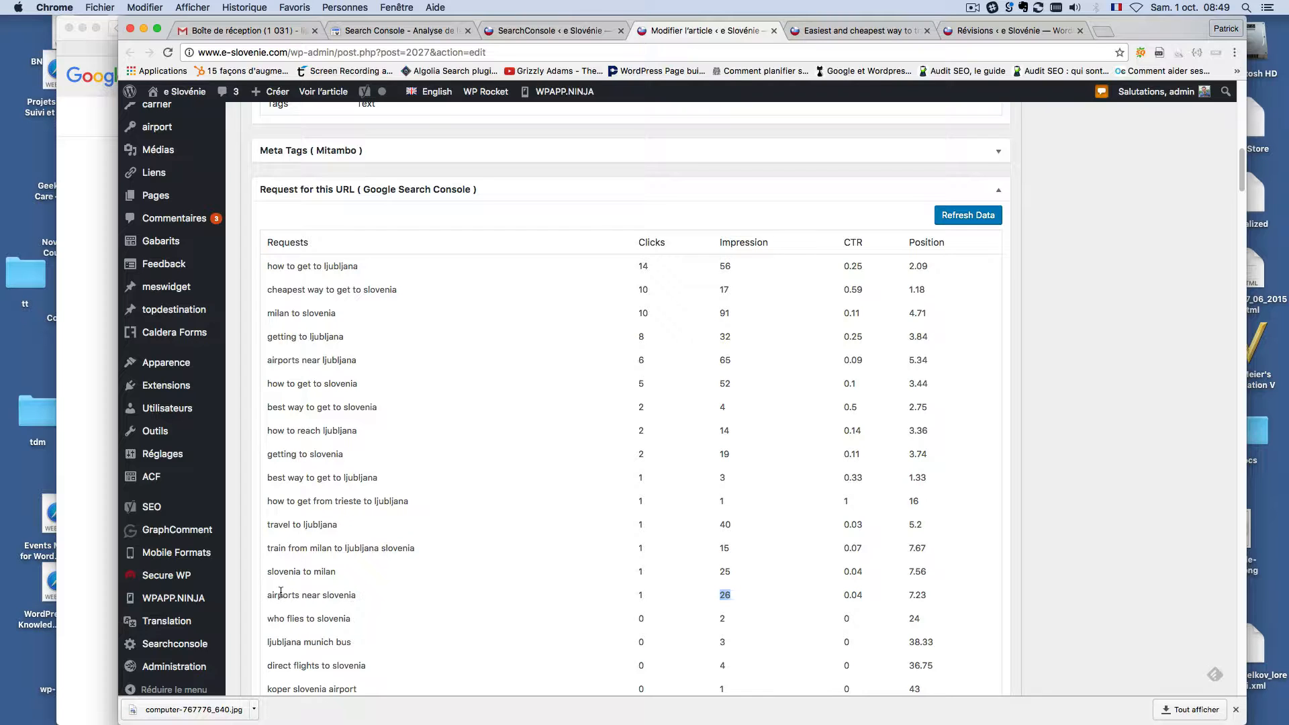
pyautogui.moveTo(269, 595); pyautogui.dragTo(308, 596)
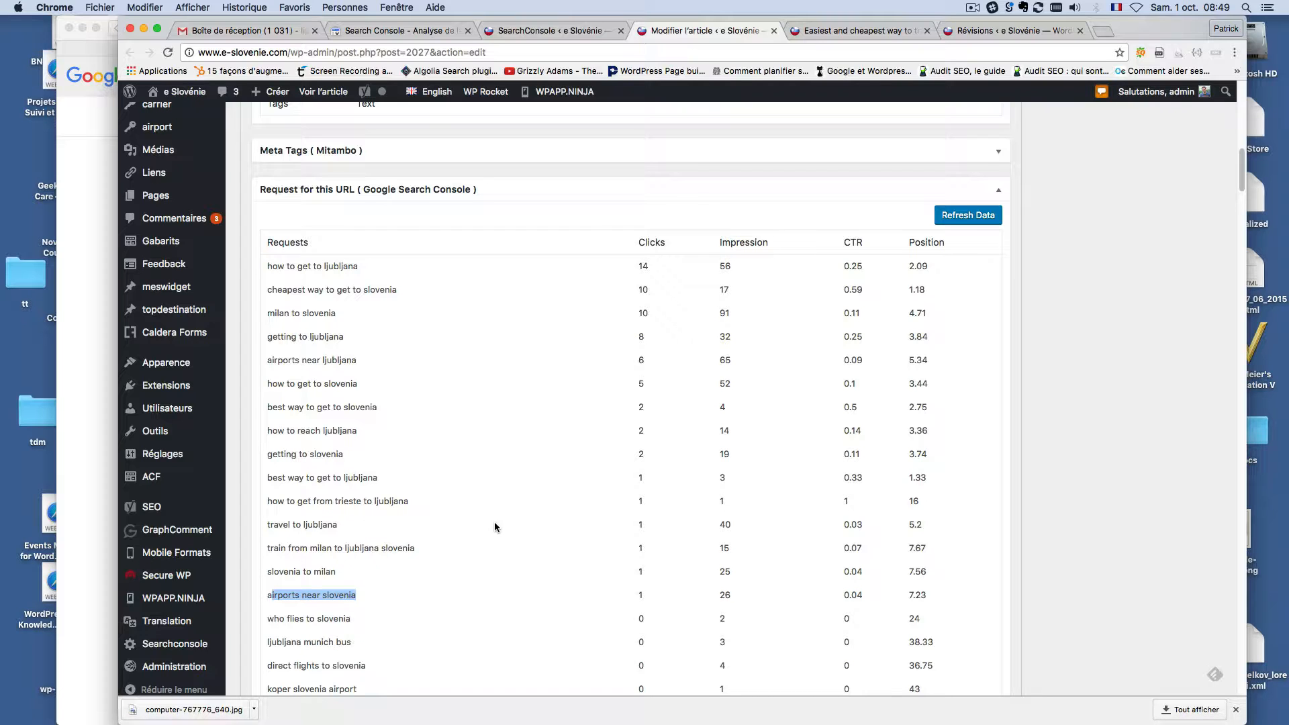
pyautogui.scroll(-5, 494, 524)
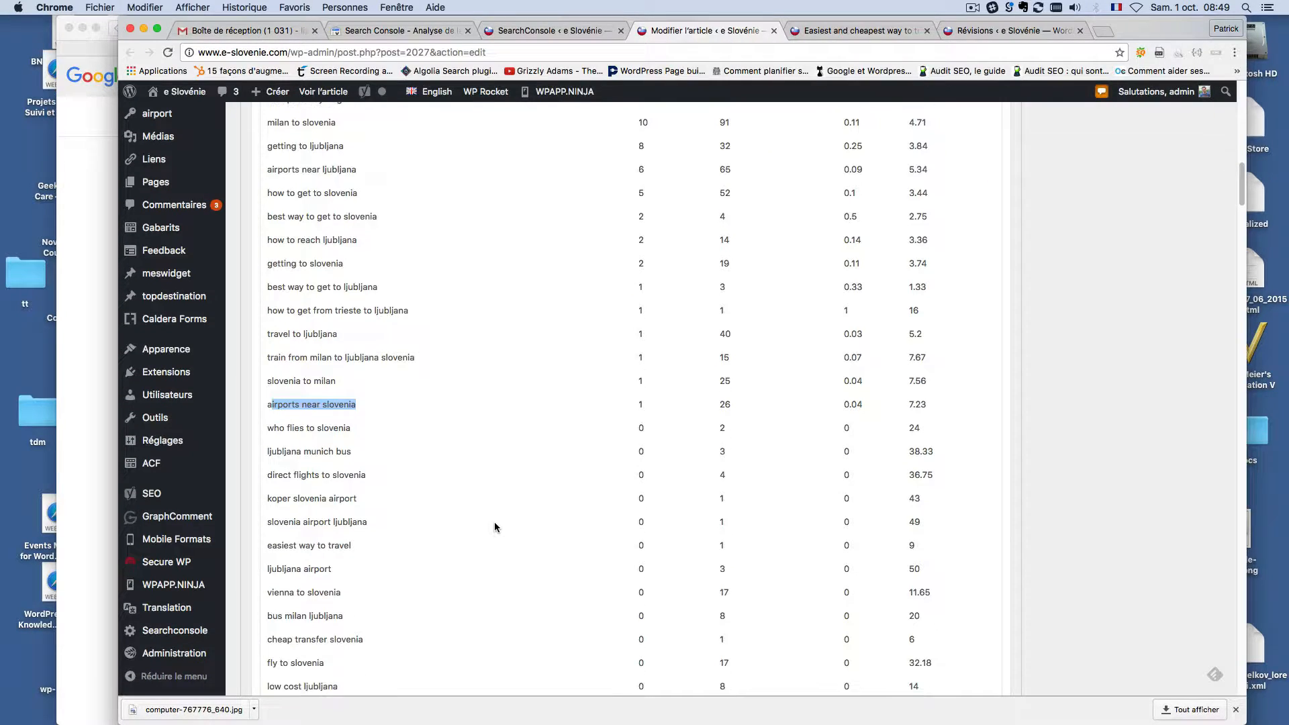
pyautogui.scroll(-2, 495, 527)
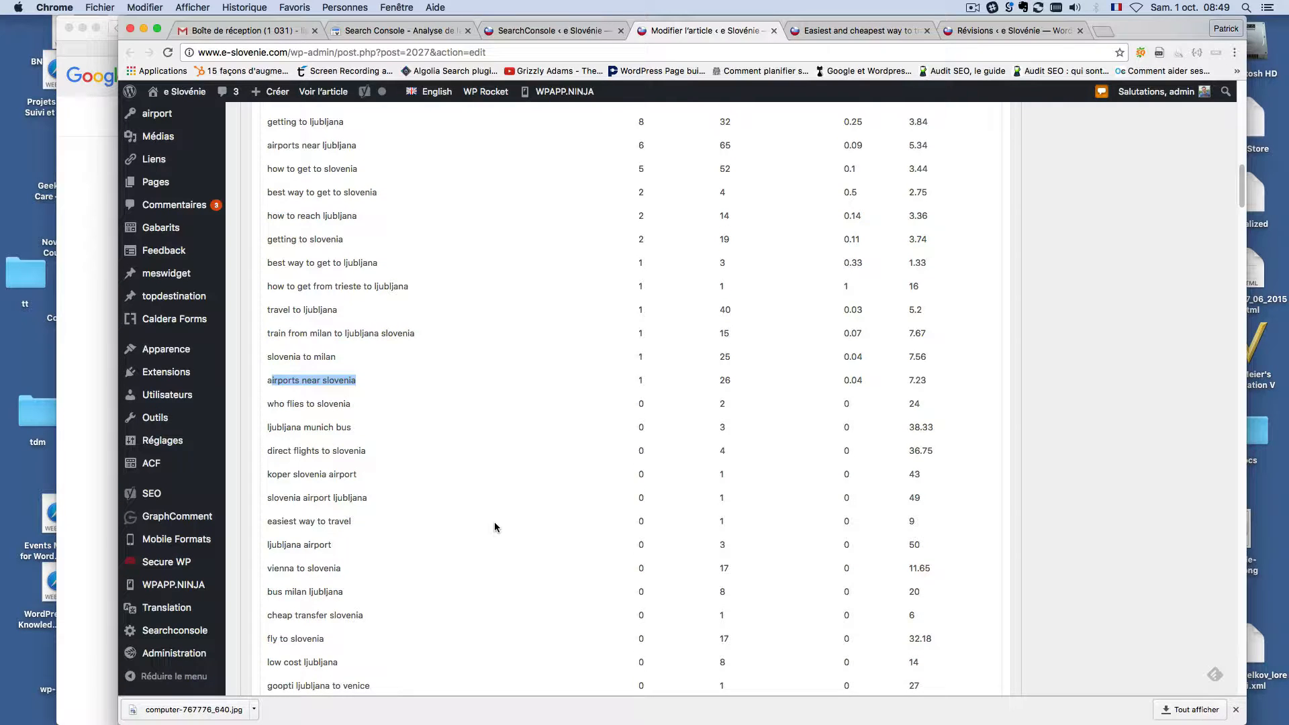
pyautogui.scroll(-2, 494, 521)
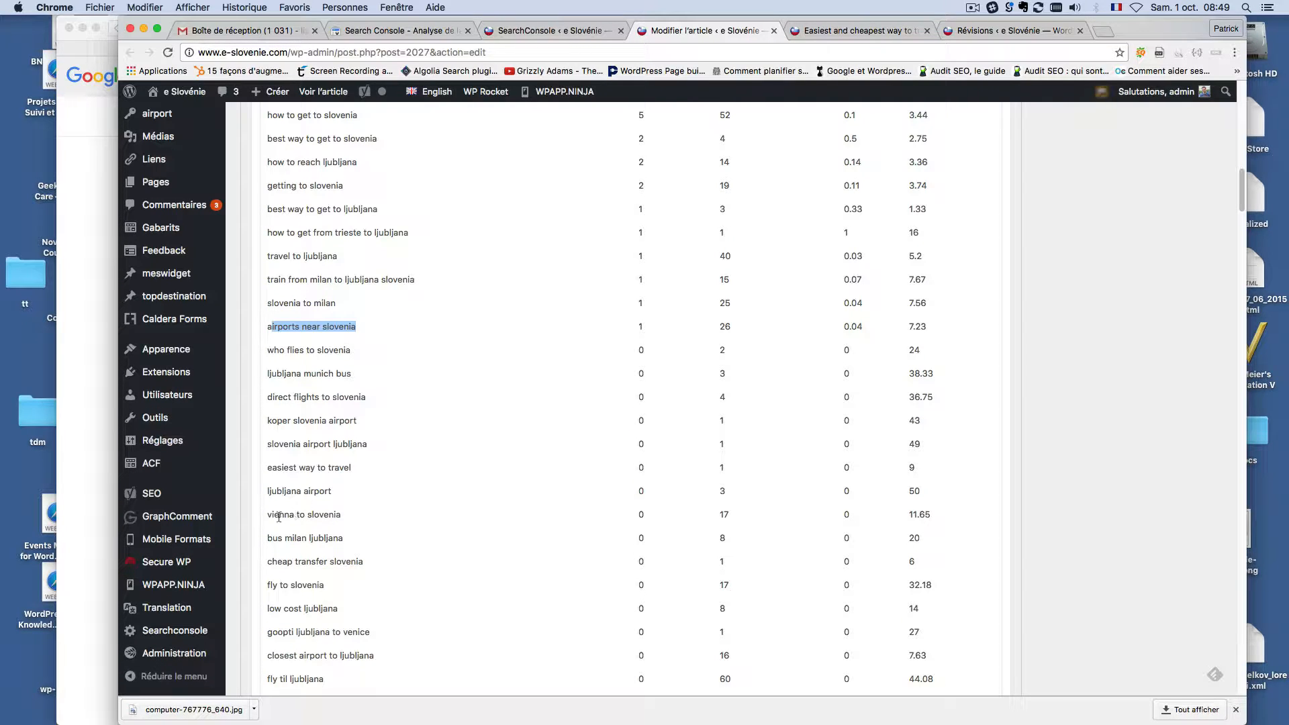
pyautogui.moveTo(267, 514); pyautogui.dragTo(335, 515)
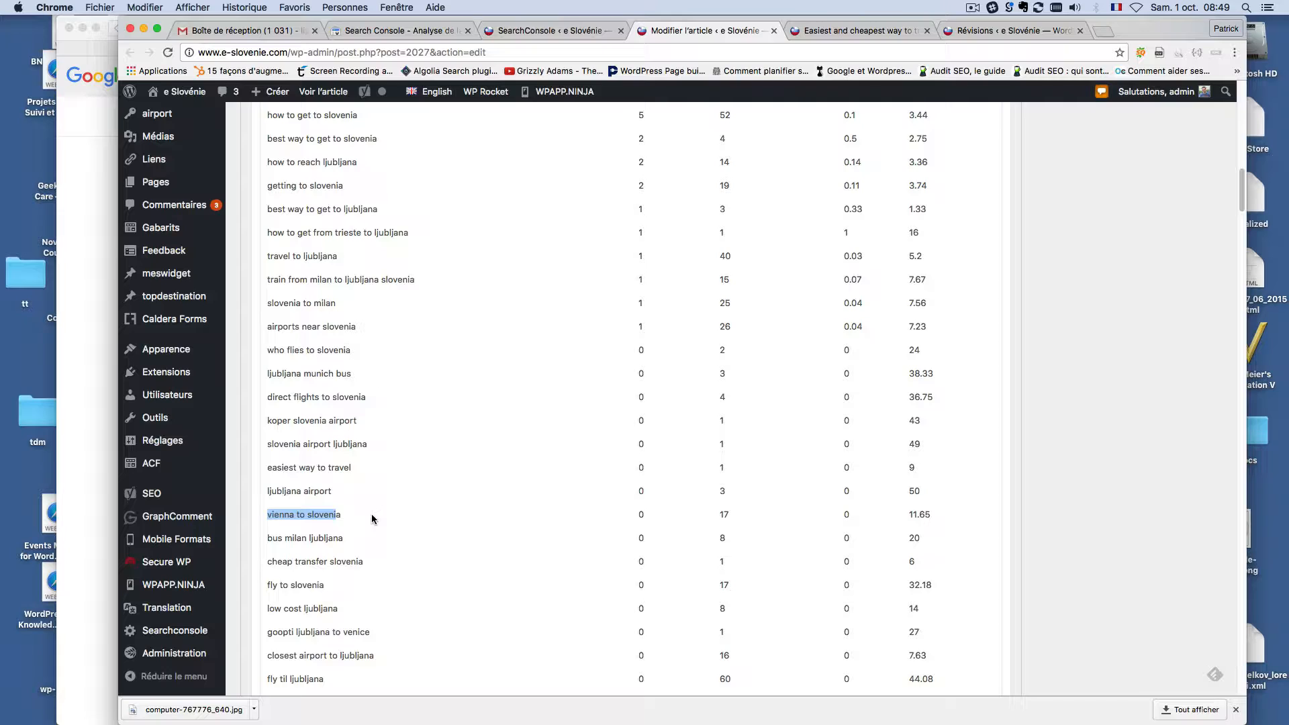
pyautogui.scroll(-1, 372, 514)
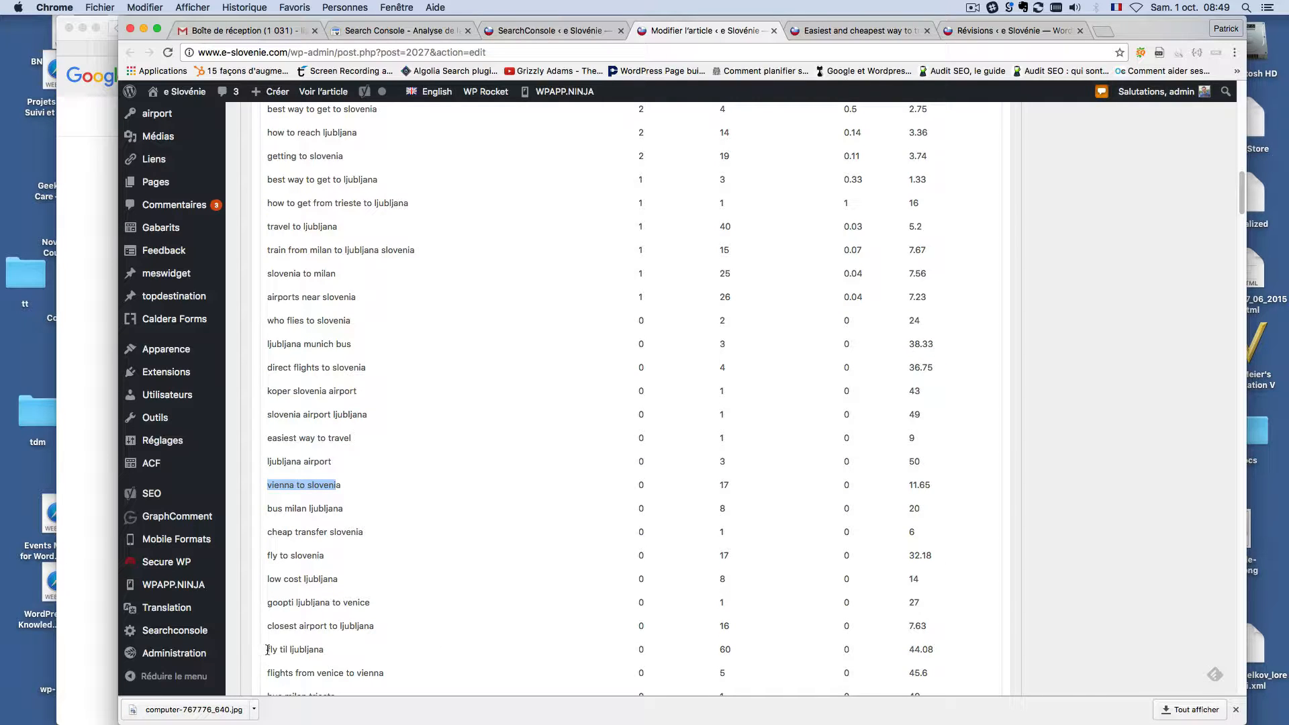
pyautogui.moveTo(266, 649); pyautogui.dragTo(333, 652)
pyautogui.scroll(-5, 498, 573)
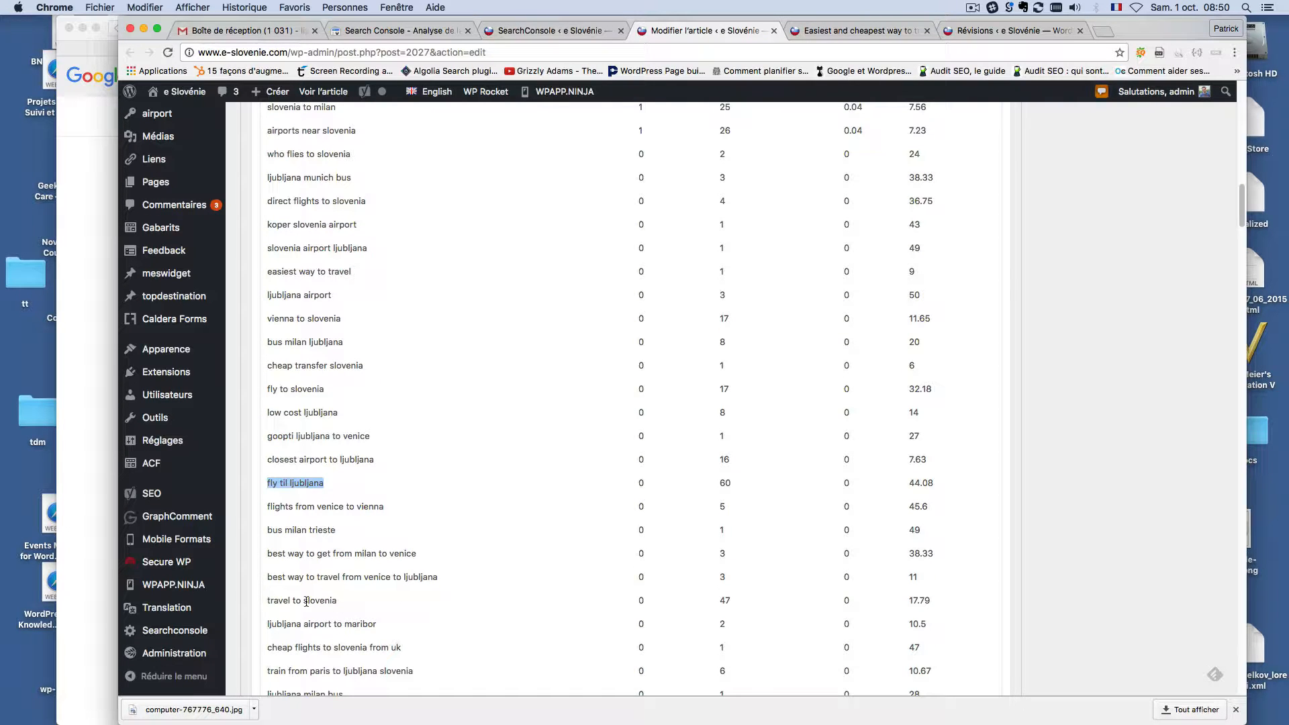
pyautogui.moveTo(274, 601); pyautogui.dragTo(378, 602)
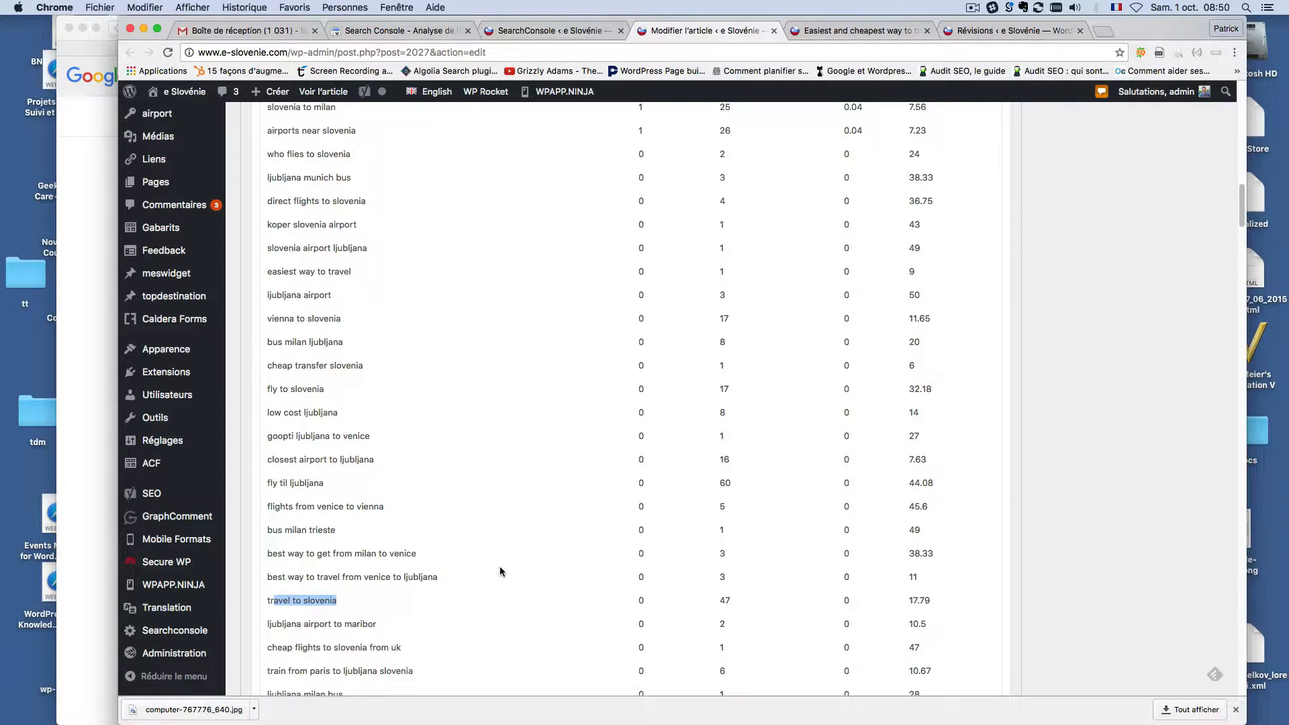
# Step: Look further down the zero-click queries and highlight "milan ljubljana", "ljubljana travel" and "italy to slovenia" as keyword opportunities
pyautogui.scroll(-3, 500, 572)
pyautogui.scroll(-8, 500, 572)
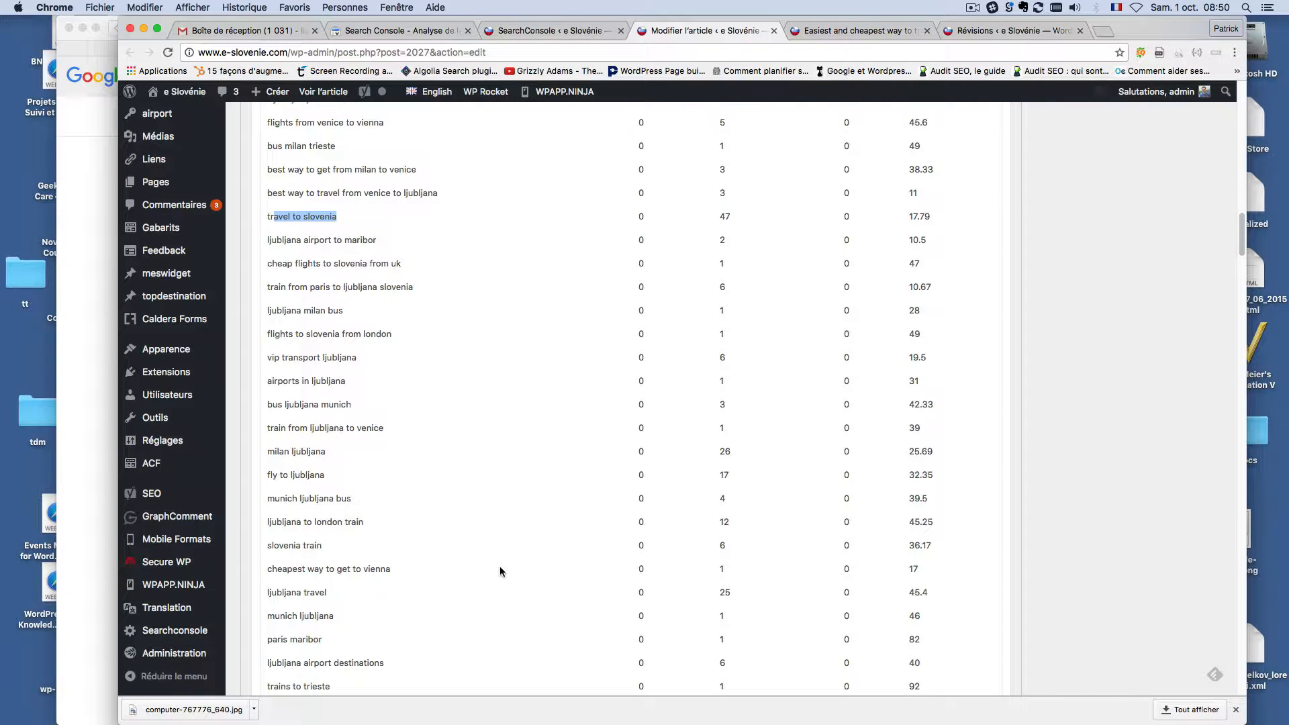
pyautogui.moveTo(267, 451); pyautogui.dragTo(334, 451)
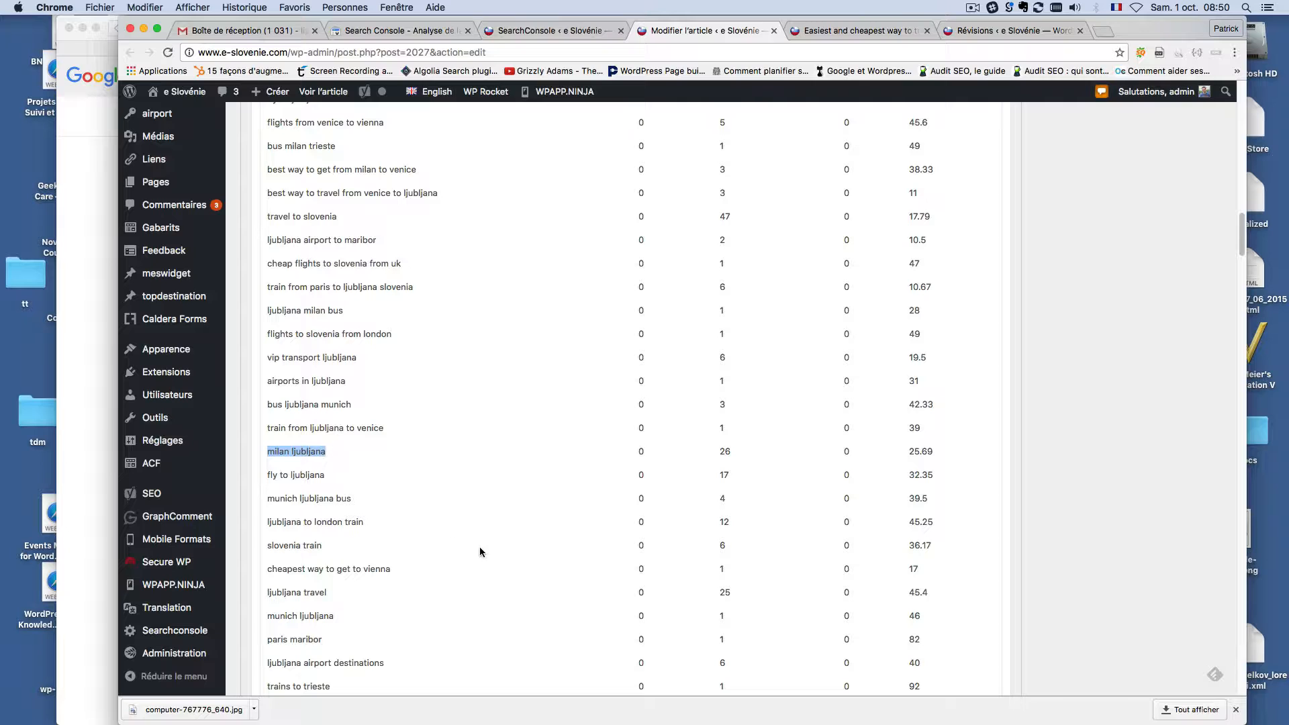
pyautogui.moveTo(268, 592); pyautogui.dragTo(356, 594)
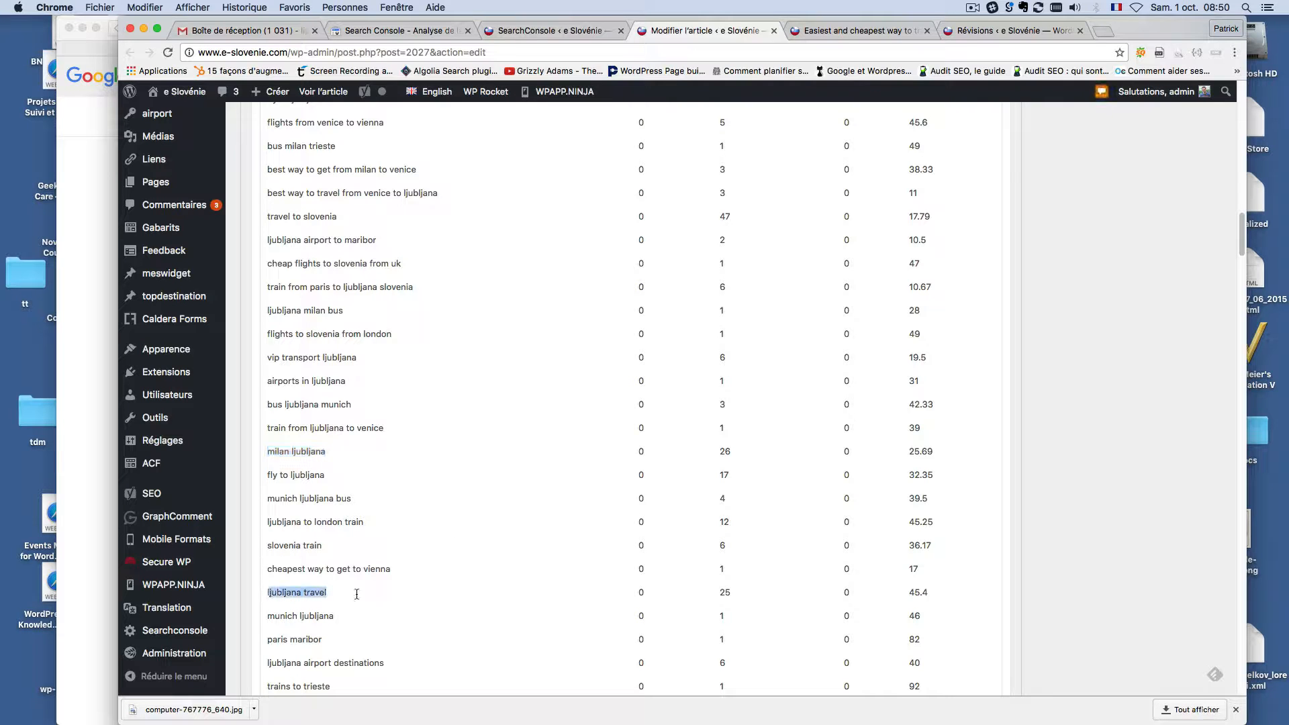
pyautogui.scroll(-5, 481, 527)
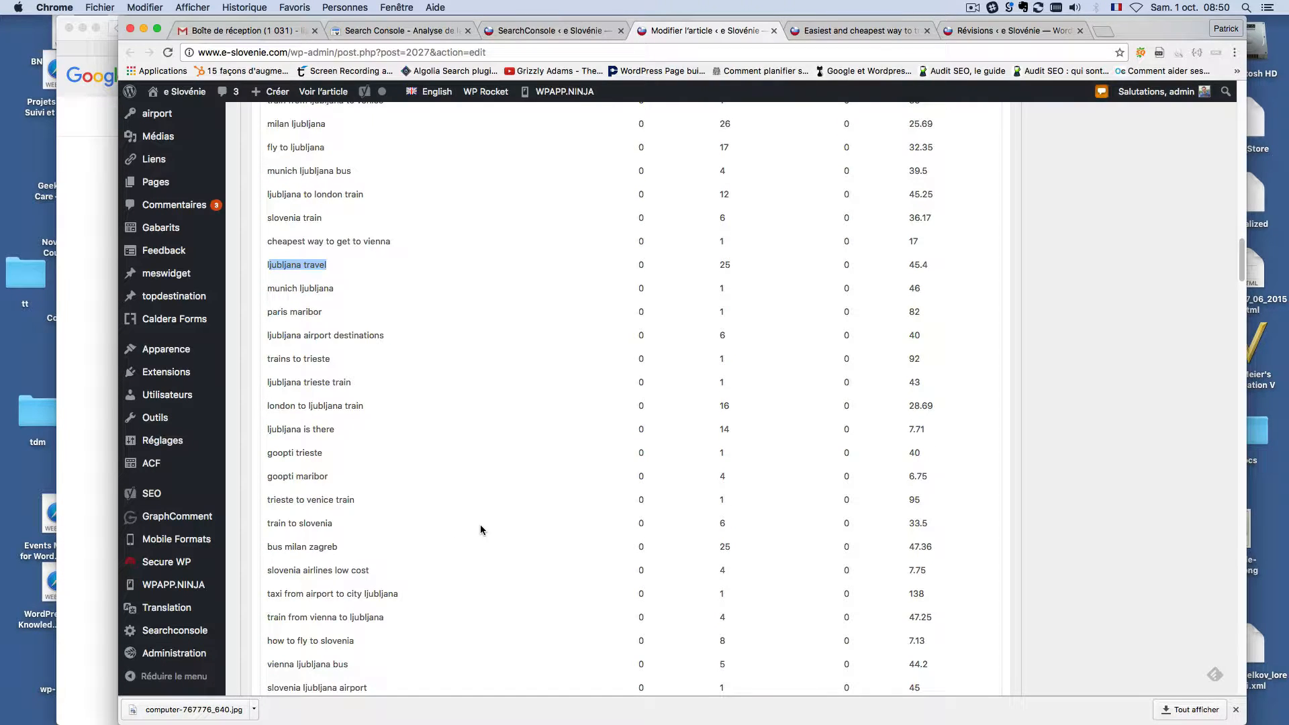
pyautogui.scroll(-5, 449, 513)
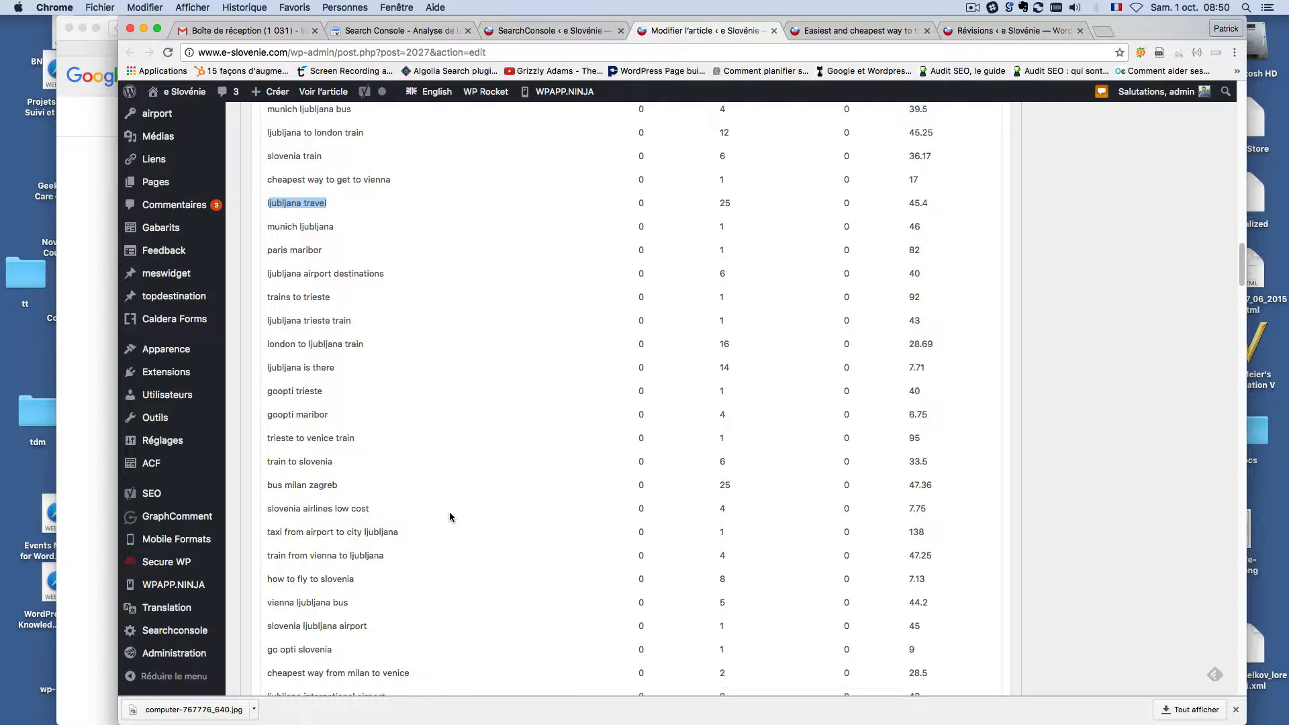
pyautogui.scroll(-2, 449, 515)
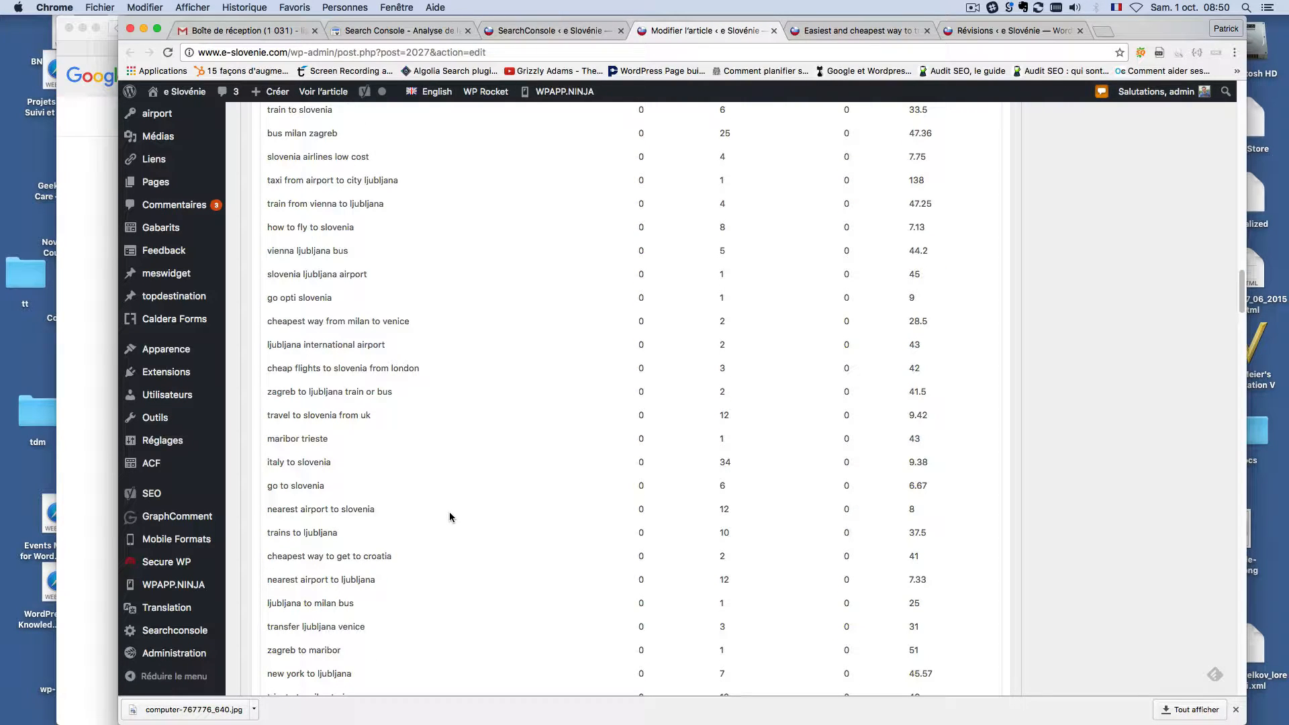
pyautogui.moveTo(339, 463); pyautogui.dragTo(267, 462)
# Step: Look further down the article's zero-click queries and highlight "airports in slovenia" as a keyword opportunity
pyautogui.scroll(-3, 432, 495)
pyautogui.scroll(-6, 432, 495)
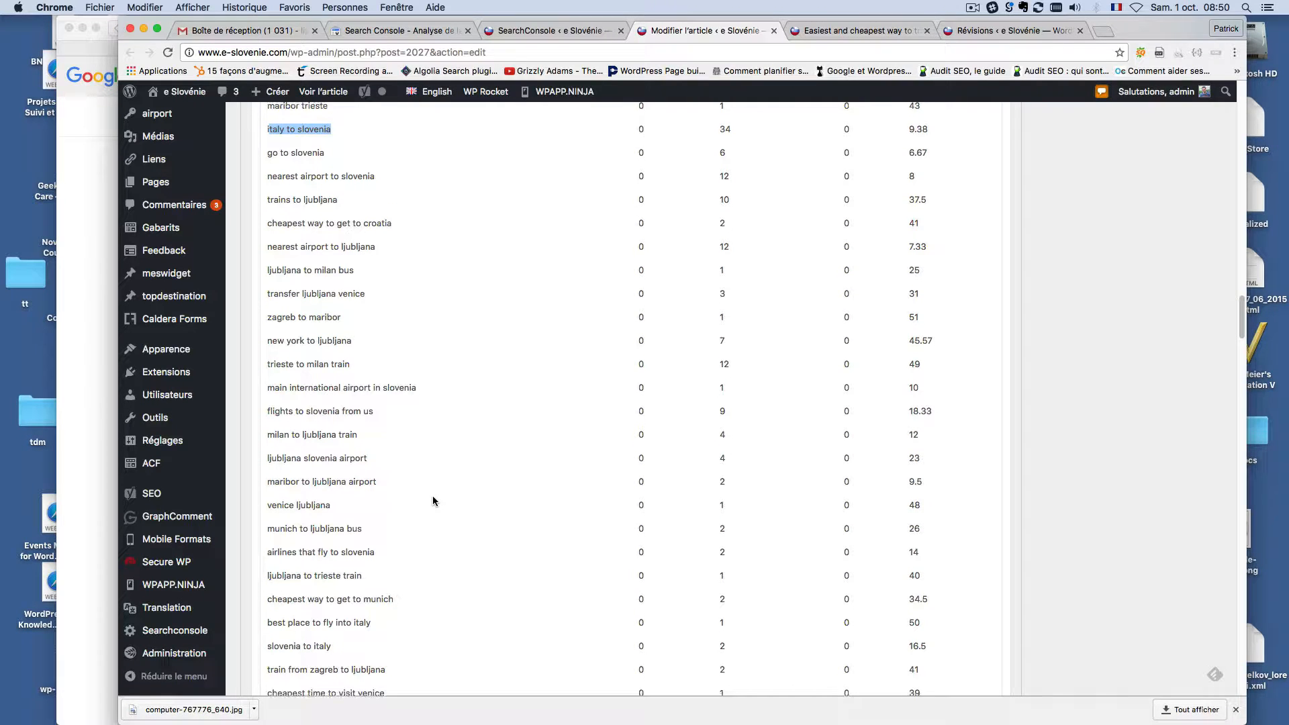
pyautogui.scroll(-3, 432, 496)
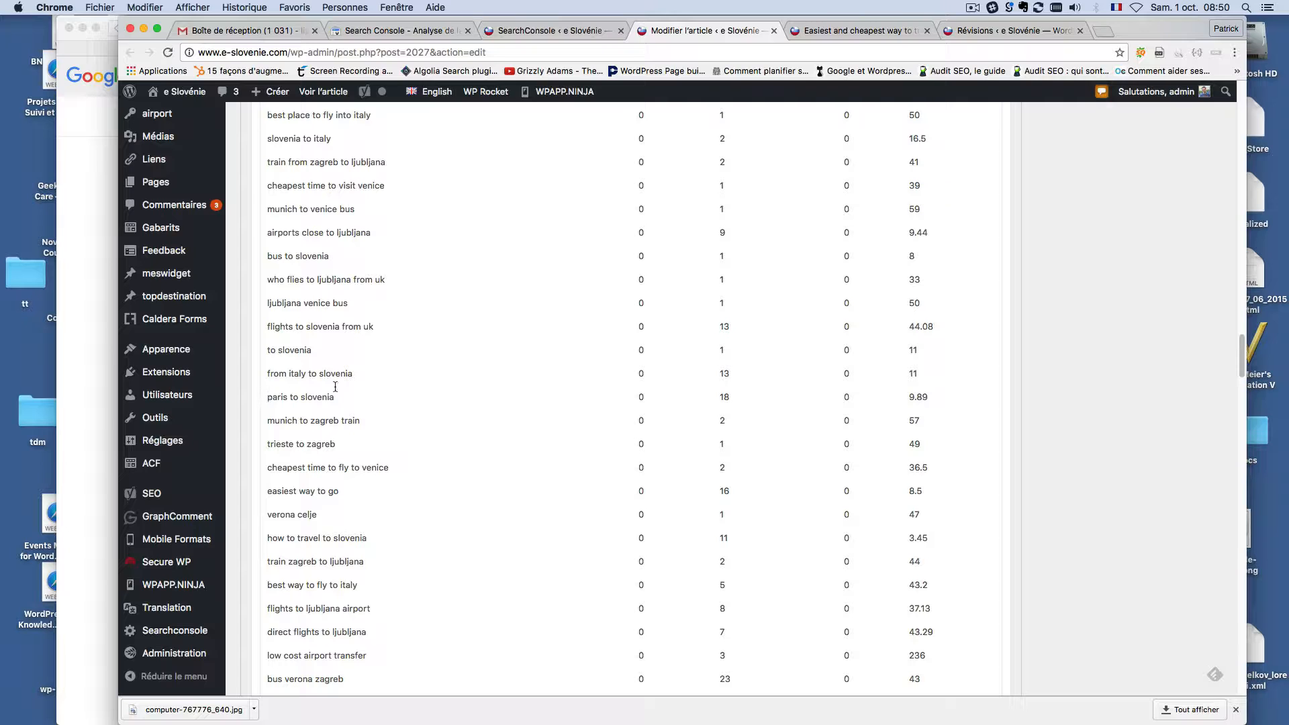
pyautogui.scroll(-1, 406, 447)
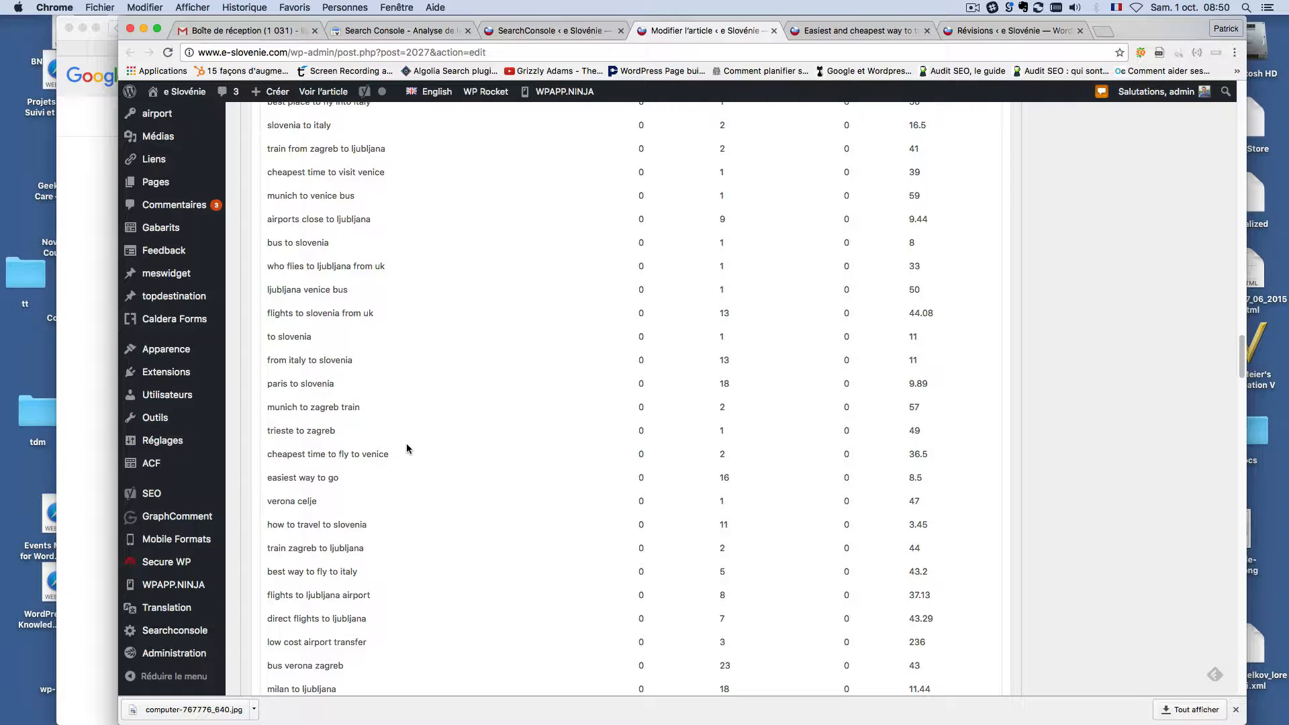
pyautogui.scroll(-5, 405, 443)
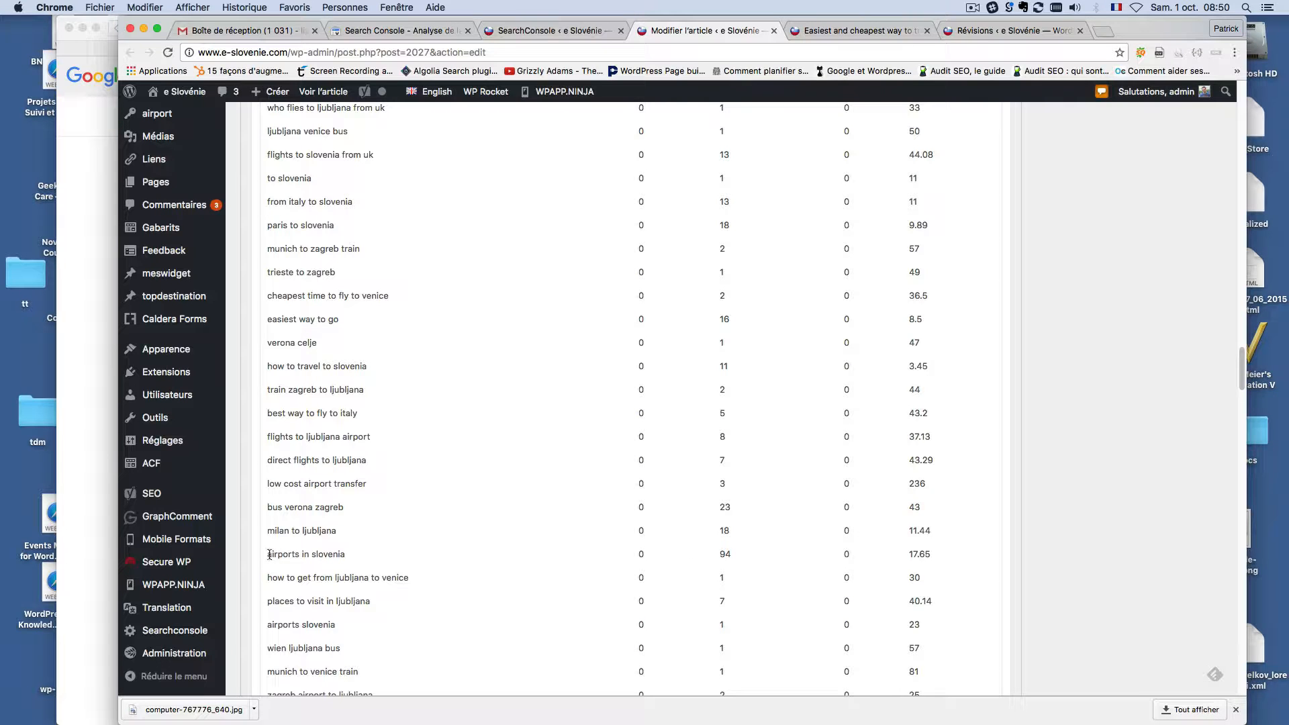
pyautogui.moveTo(269, 554); pyautogui.dragTo(365, 549)
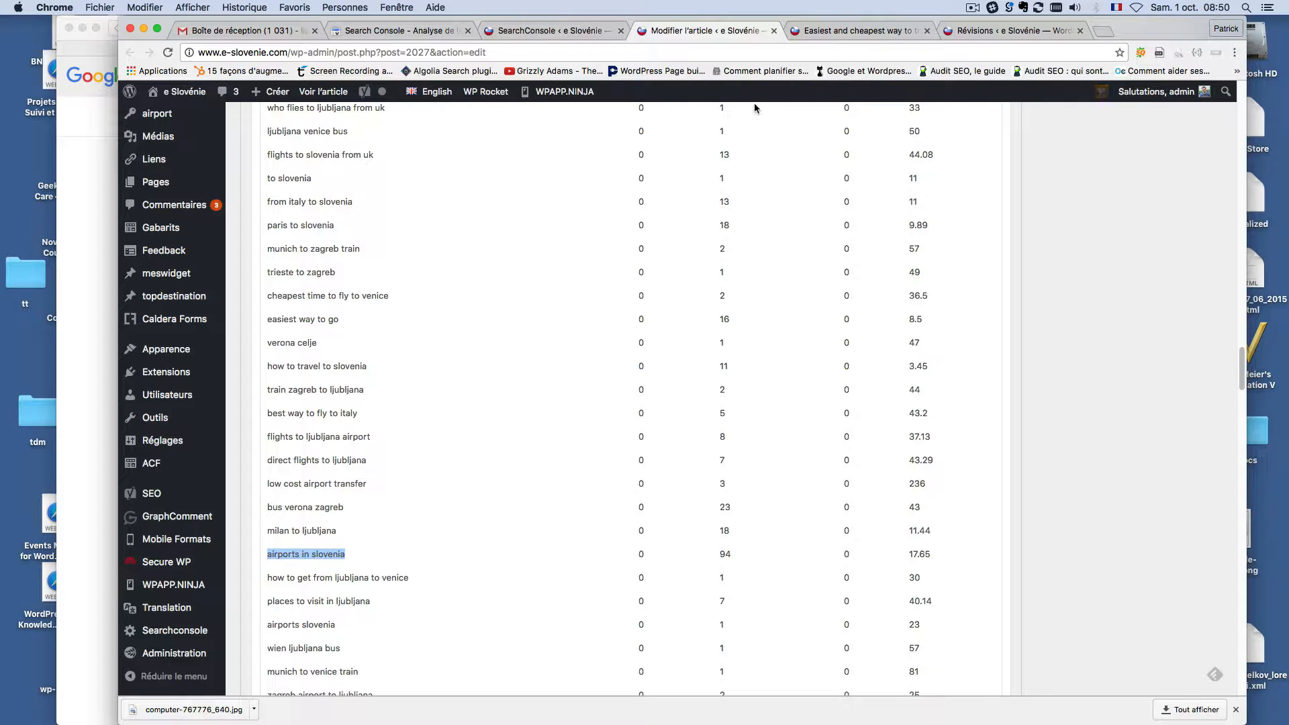
# Step: Highlight the queries "venice to slovenia" and "slovenia airports", and scan the remaining zero-click queries below them
pyautogui.scroll(1, 409, 547)
pyautogui.scroll(-1, 409, 547)
pyautogui.scroll(-6, 409, 550)
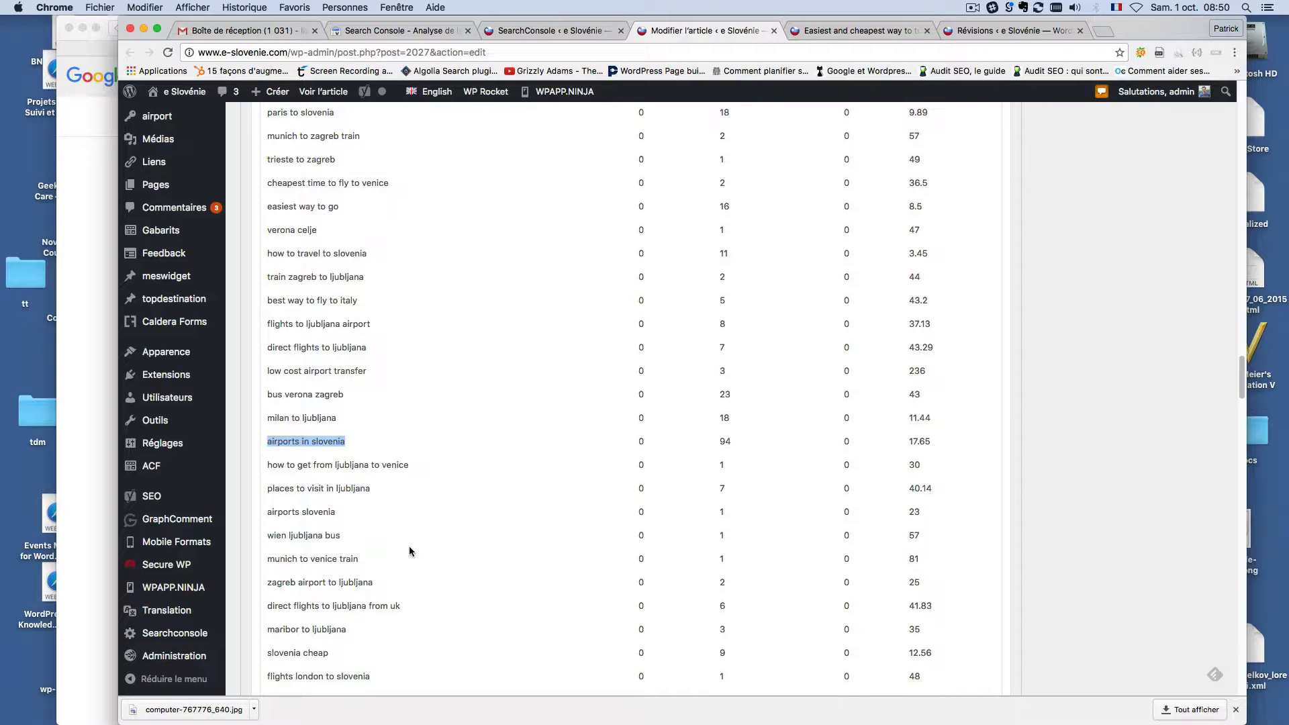
pyautogui.scroll(-2, 409, 551)
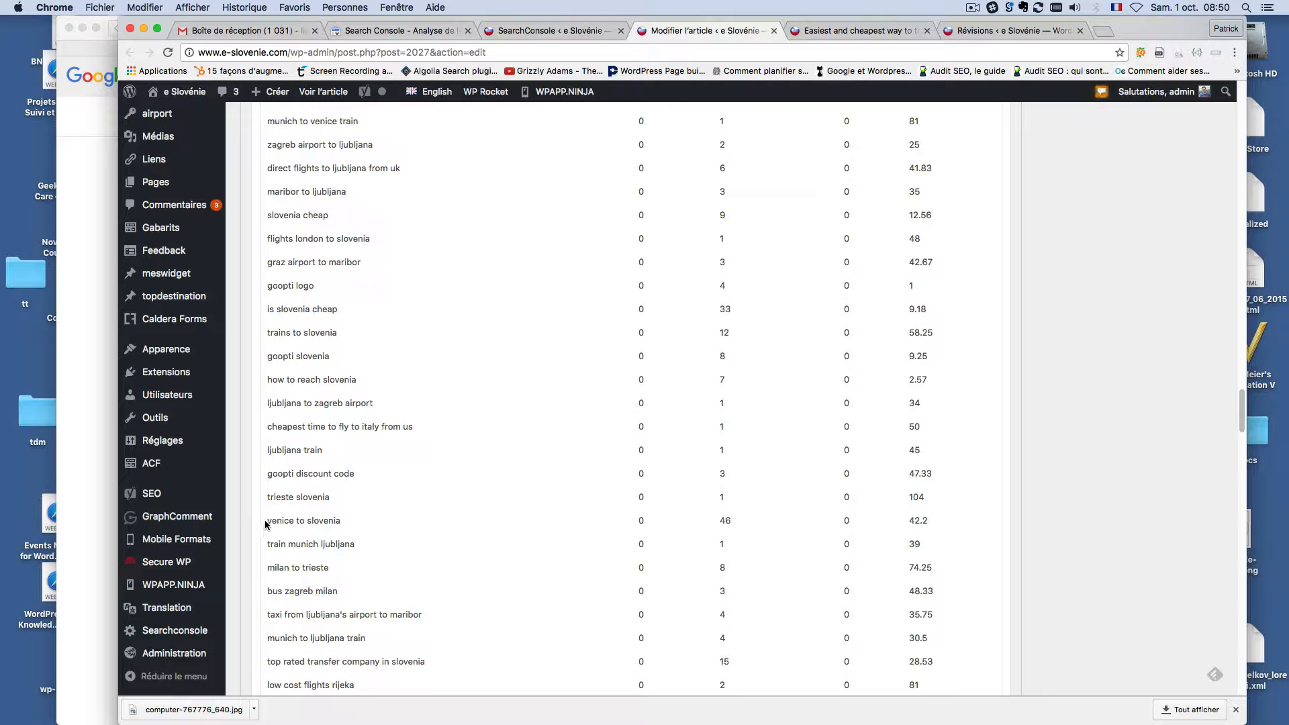
pyautogui.moveTo(264, 520); pyautogui.dragTo(374, 526)
pyautogui.scroll(-4, 472, 542)
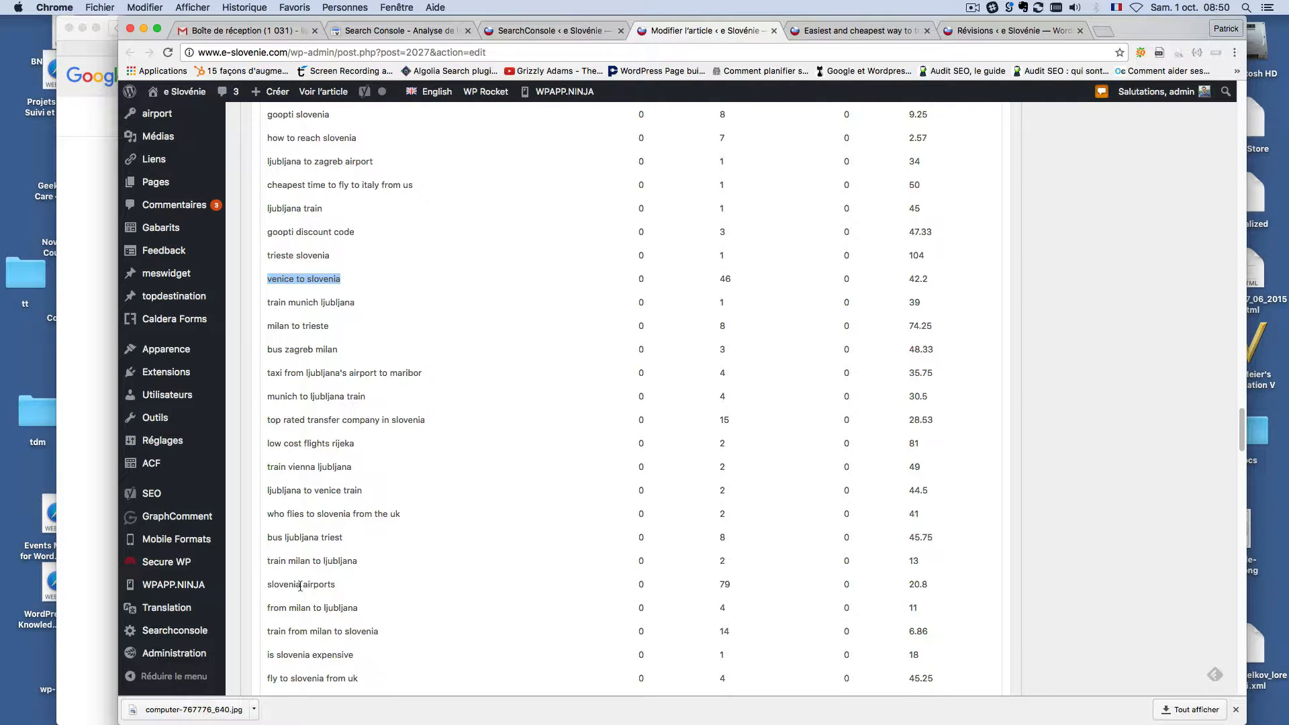
pyautogui.moveTo(267, 584); pyautogui.dragTo(337, 585)
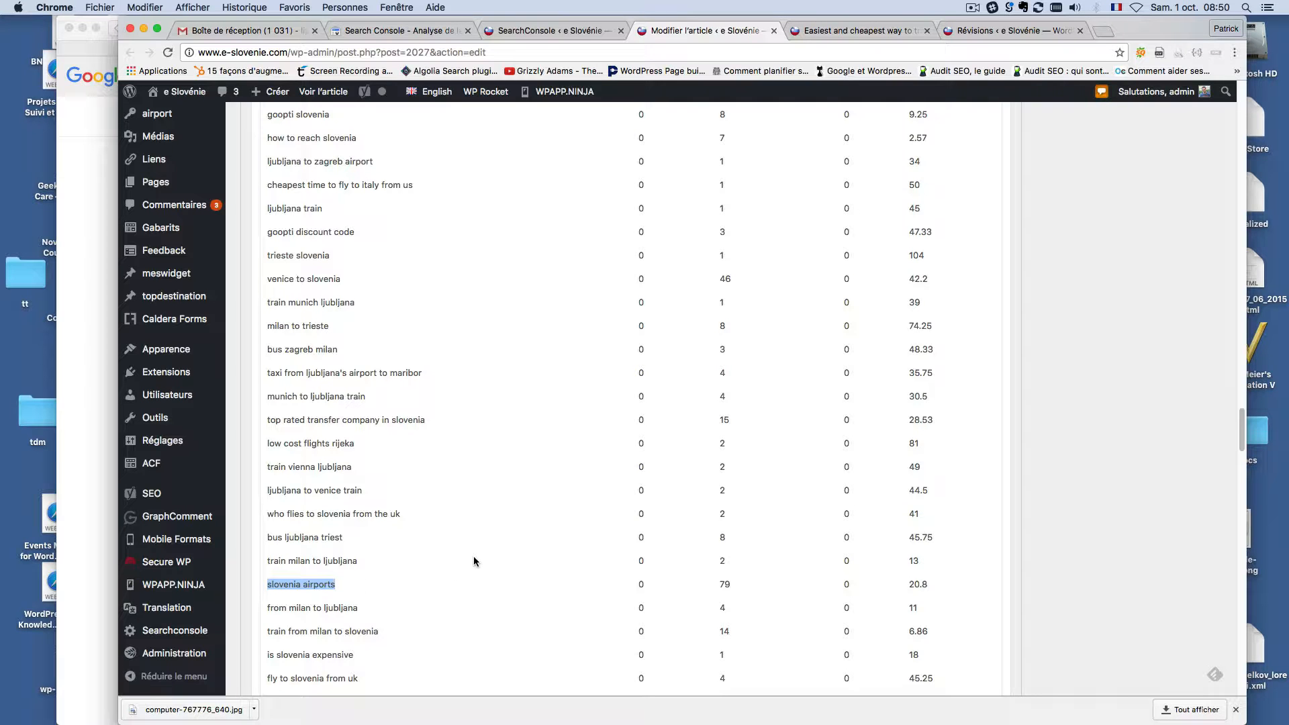
pyautogui.scroll(-1, 473, 556)
pyautogui.scroll(-3, 473, 557)
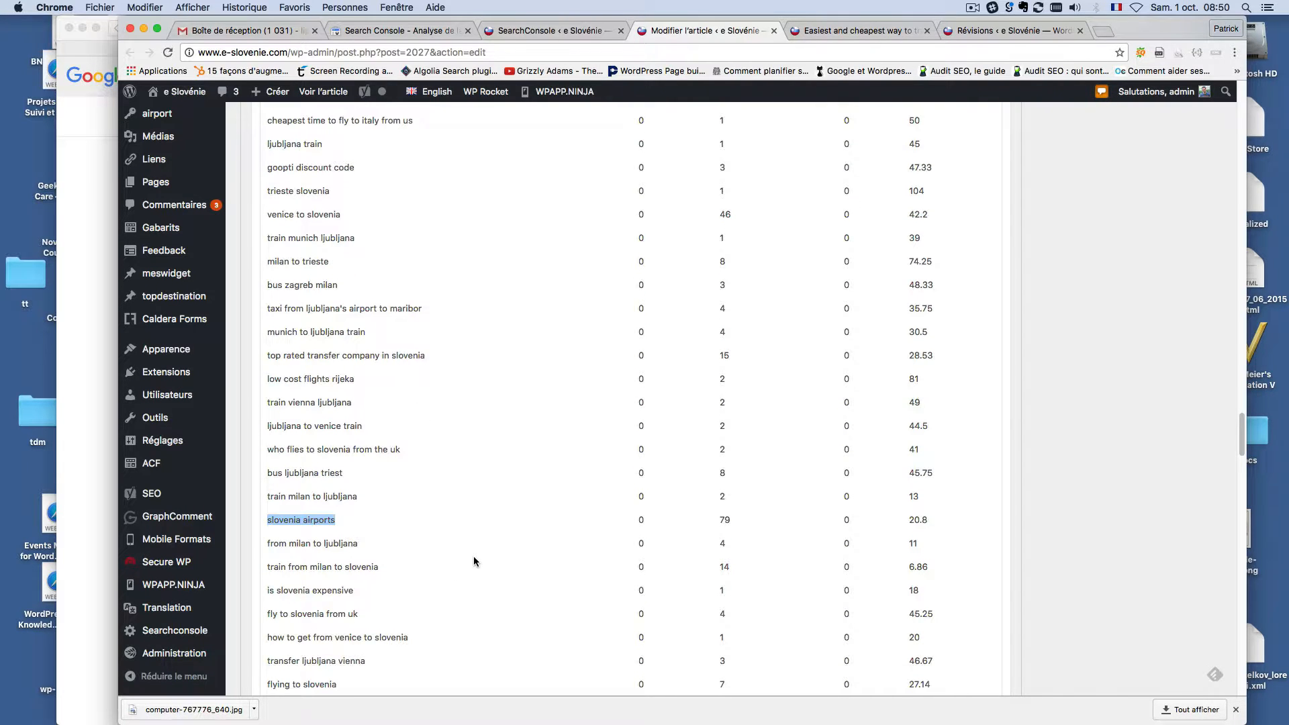
pyautogui.scroll(-15, 473, 556)
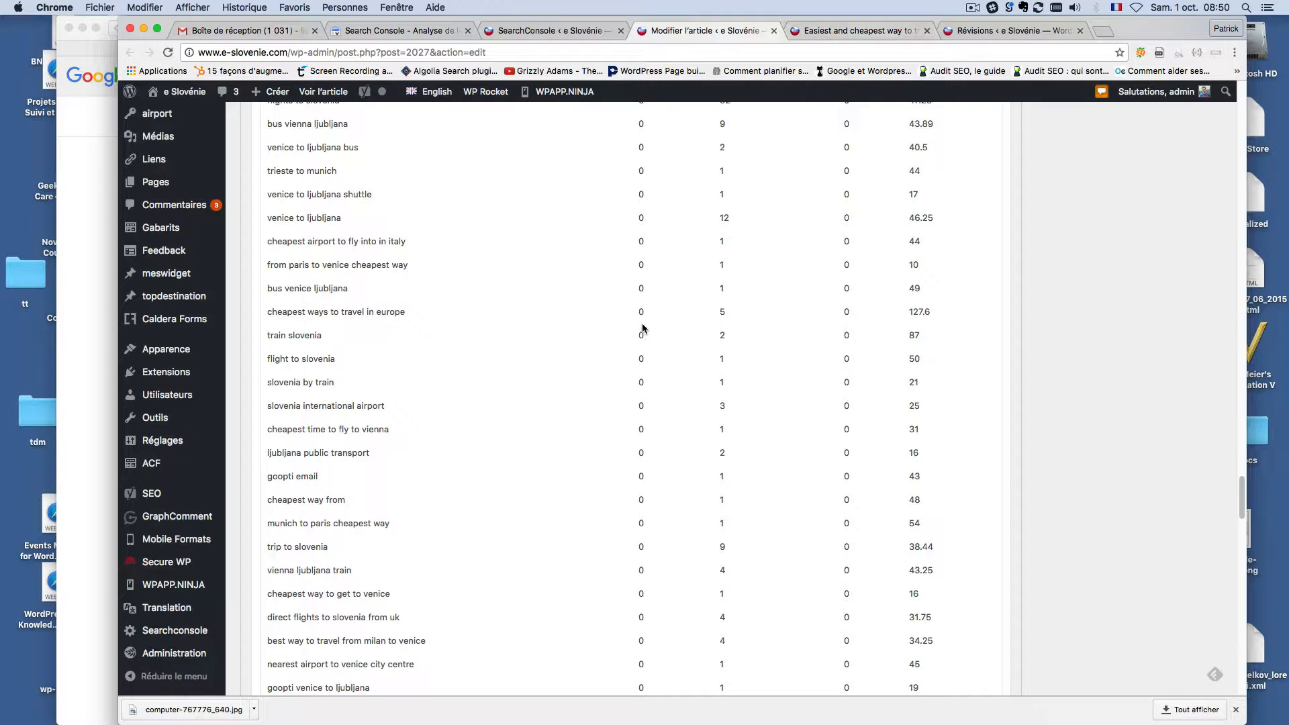
pyautogui.scroll(18, 641, 325)
pyautogui.scroll(3, 642, 327)
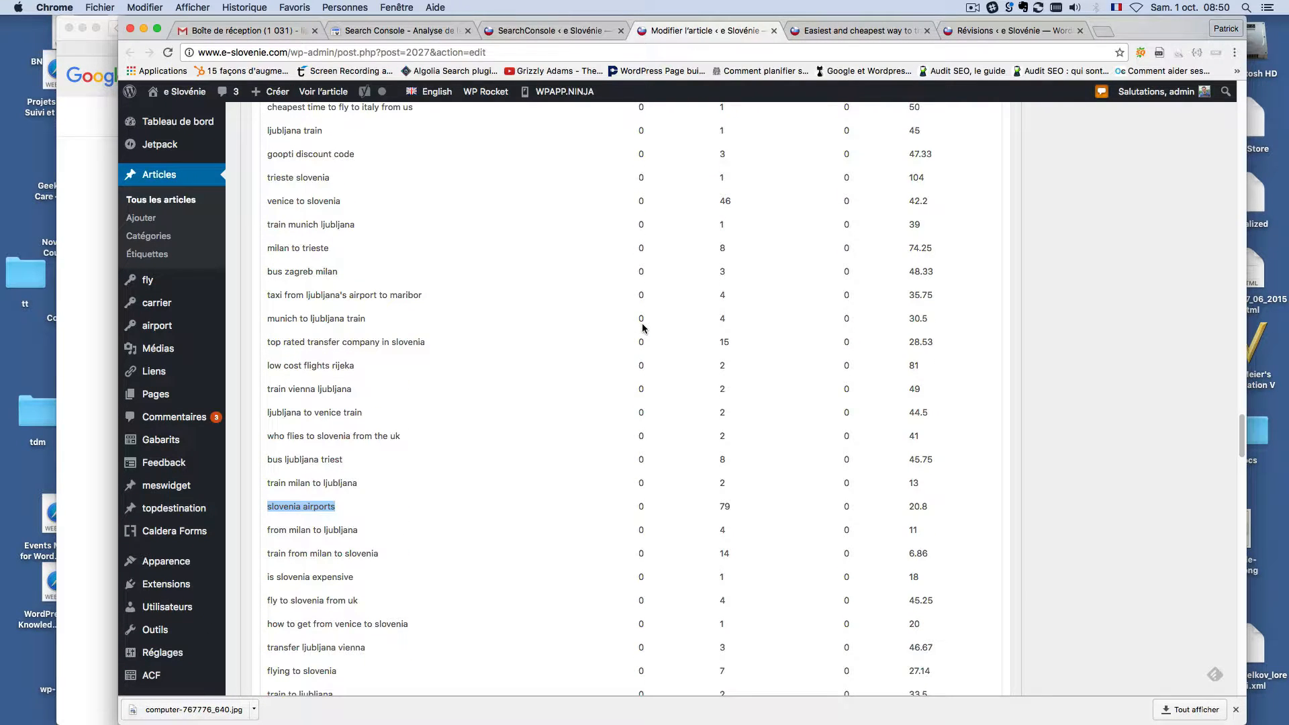
# Step: In the article's revision comparison, examine the h2 changes to "How to get from the neighbouring airports to Slovenia?" and "Low-cost airport shuttles"
pyautogui.click(844, 31)
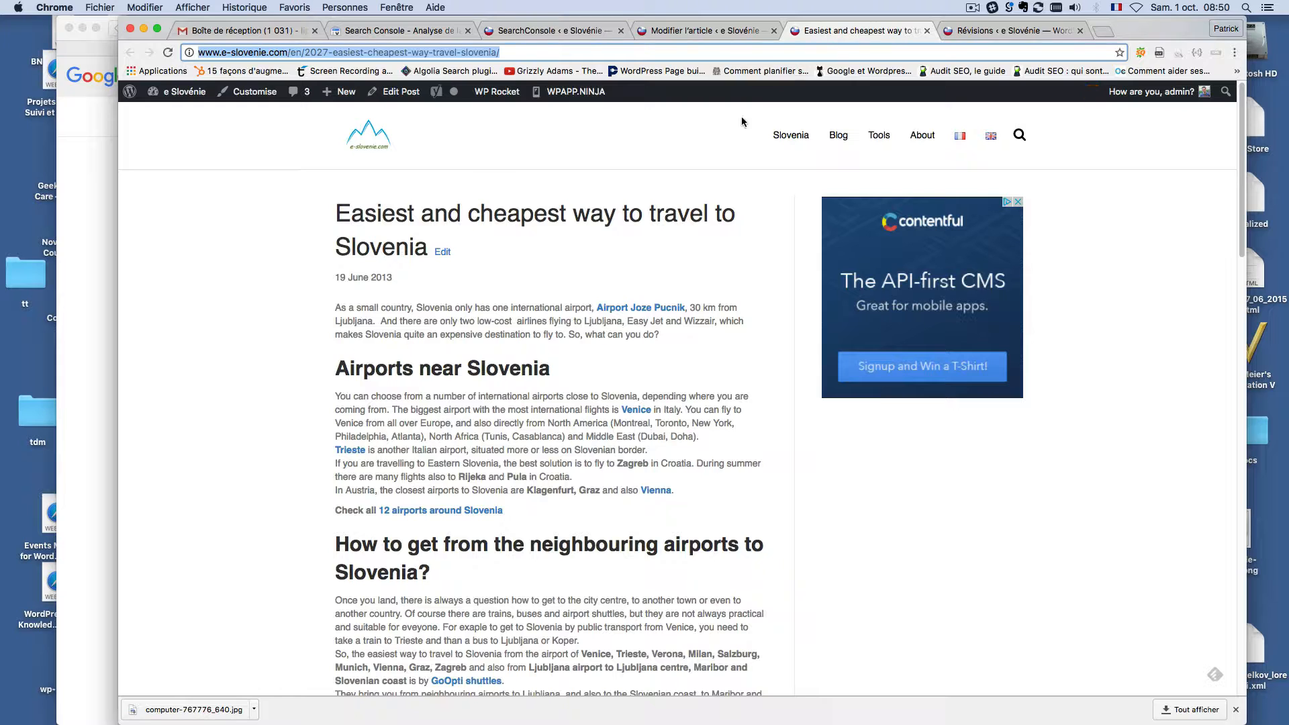
pyautogui.click(975, 31)
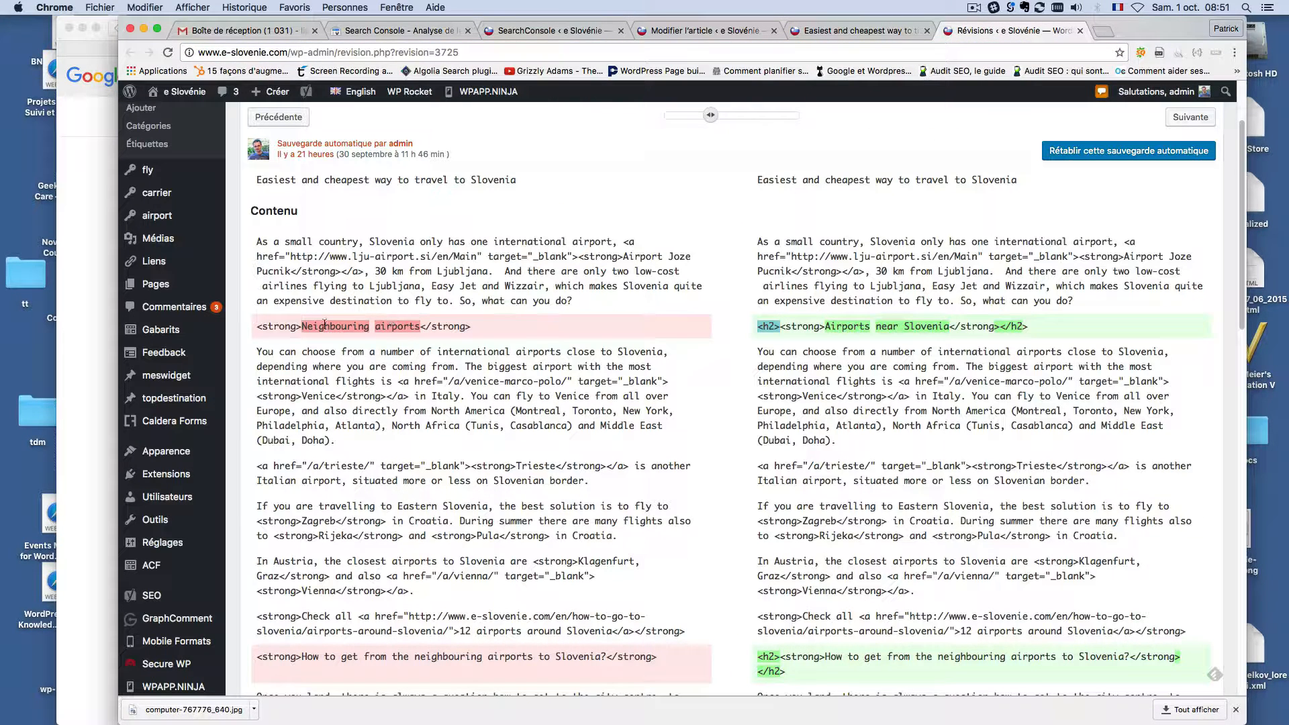
pyautogui.click(384, 330)
pyautogui.scroll(-3, 497, 447)
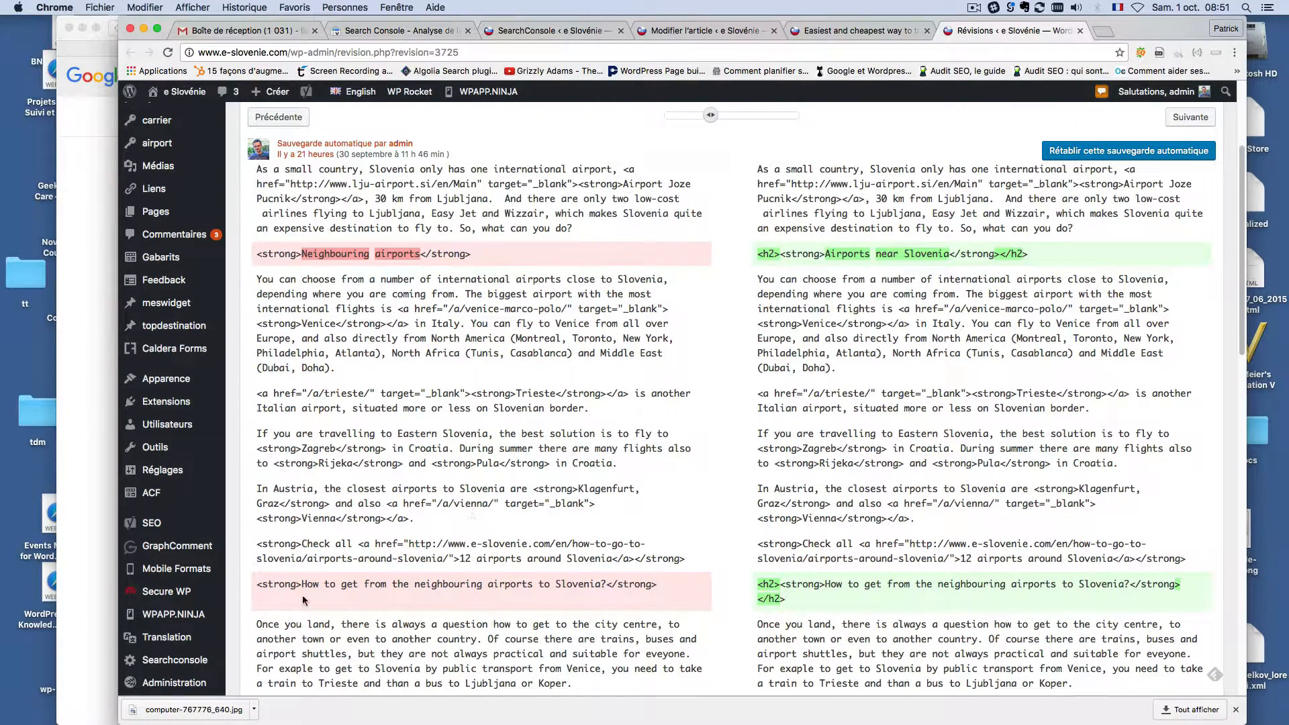
pyautogui.moveTo(300, 583); pyautogui.dragTo(590, 587)
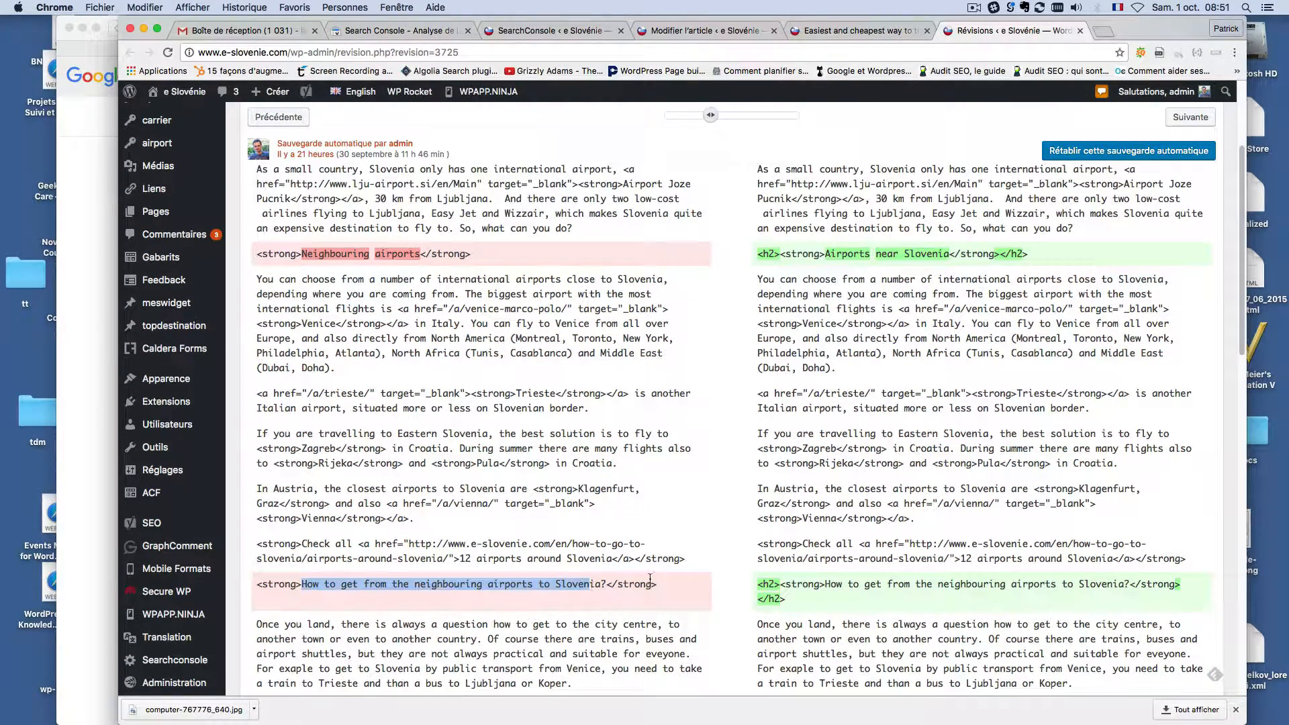
pyautogui.scroll(-10, 650, 578)
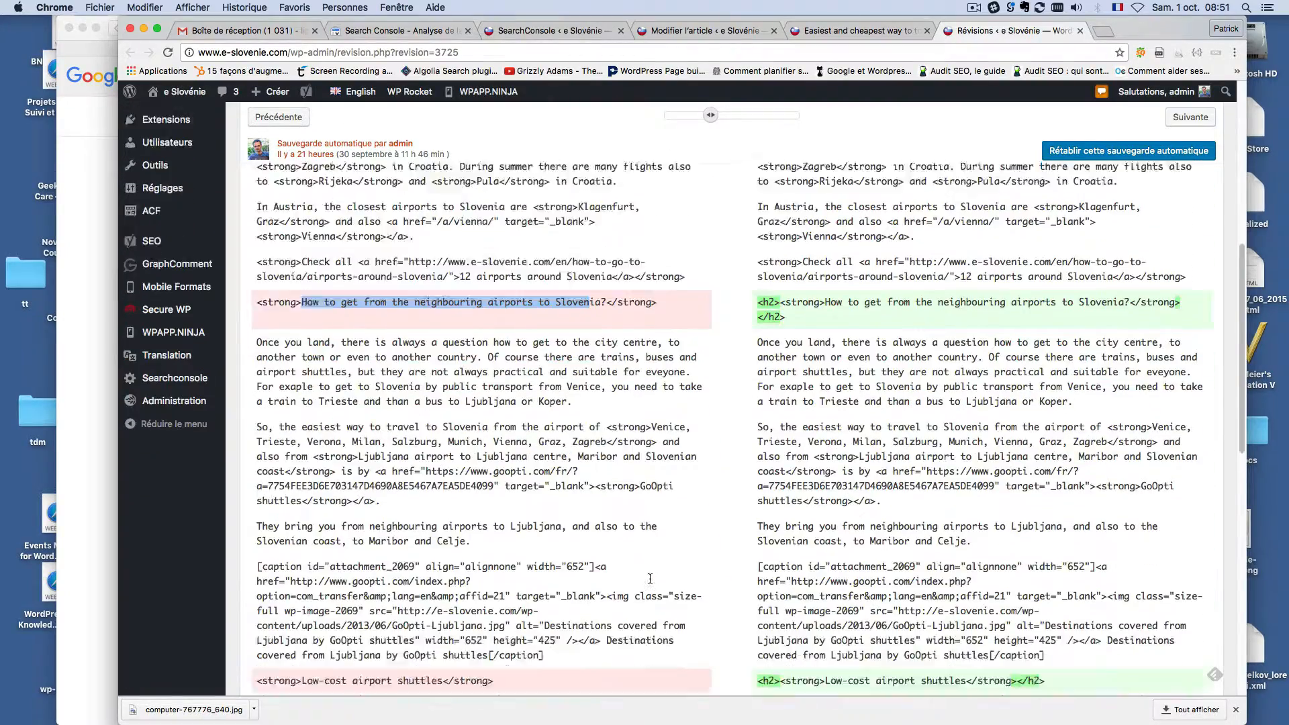
pyautogui.scroll(-3, 650, 578)
pyautogui.moveTo(301, 602); pyautogui.dragTo(478, 602)
pyautogui.scroll(-4, 677, 544)
pyautogui.scroll(-14, 676, 543)
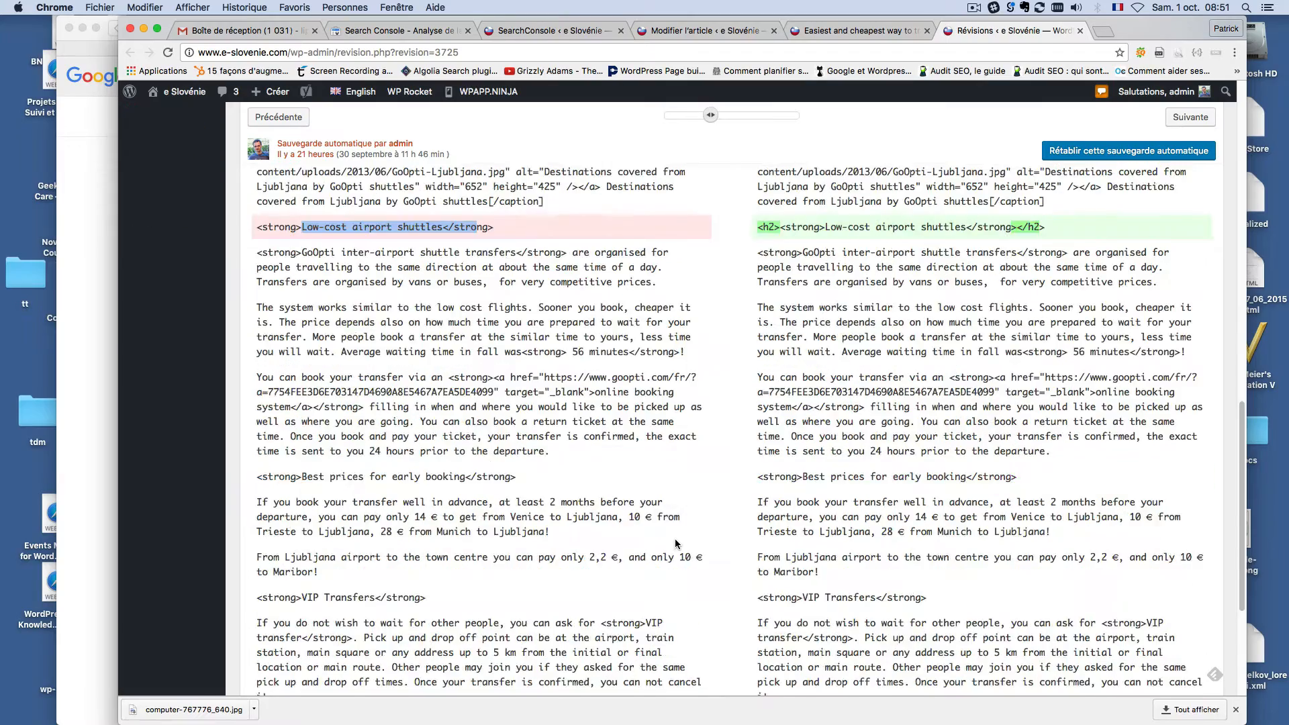
# Step: In the published article, highlight the heading "Airports near Slovenia" and the words "airports to Slovenia?" in the following heading
pyautogui.click(847, 30)
pyautogui.scroll(-2, 667, 342)
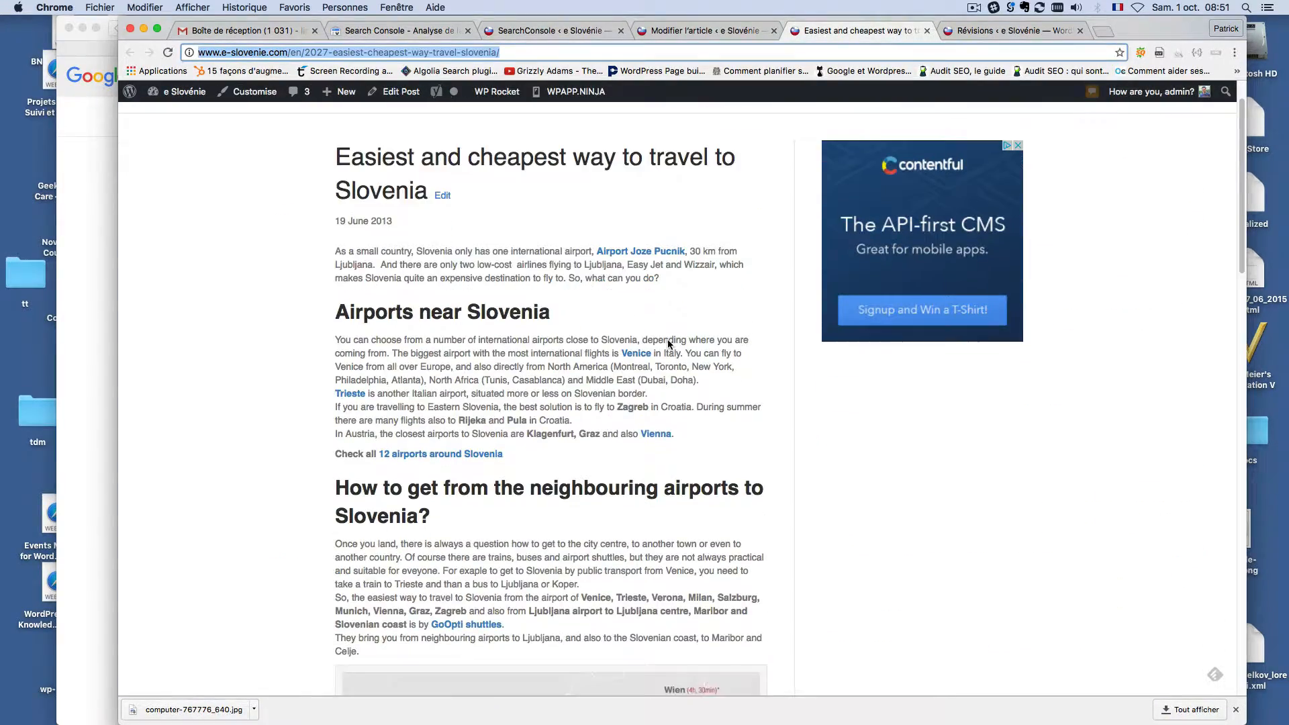
pyautogui.moveTo(336, 312); pyautogui.dragTo(549, 313)
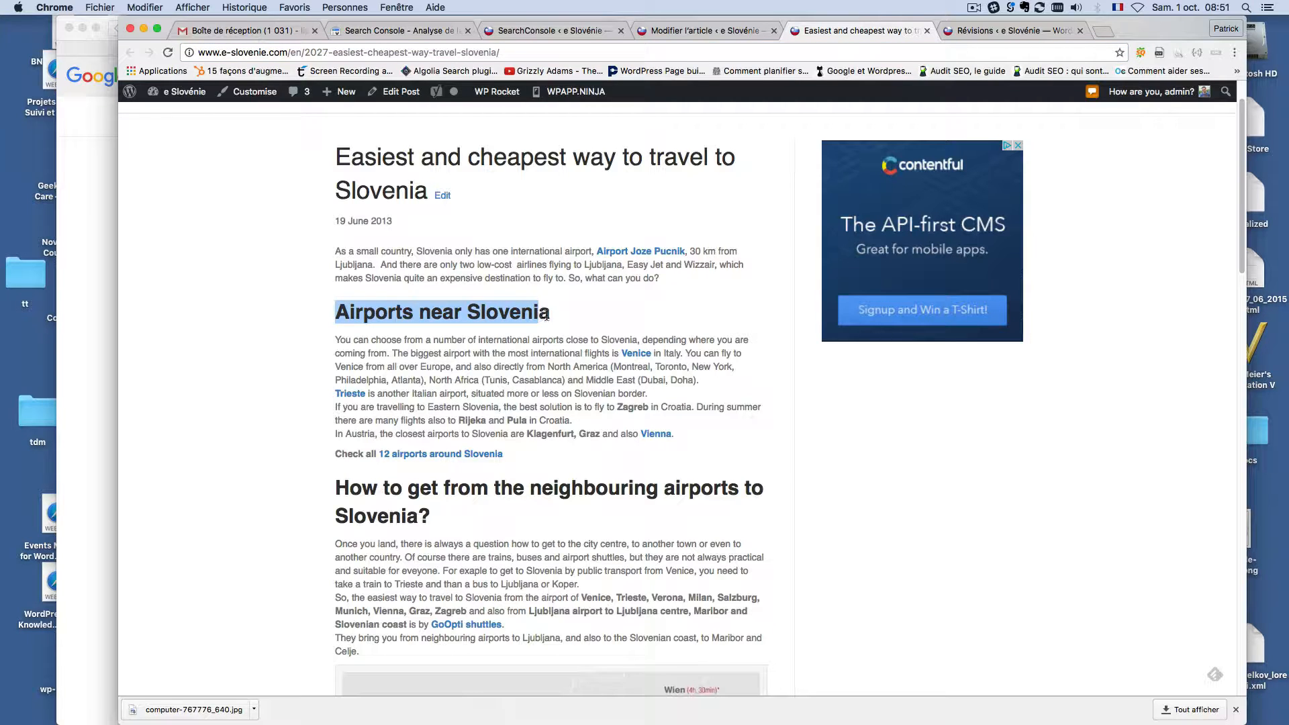
pyautogui.scroll(-7, 593, 349)
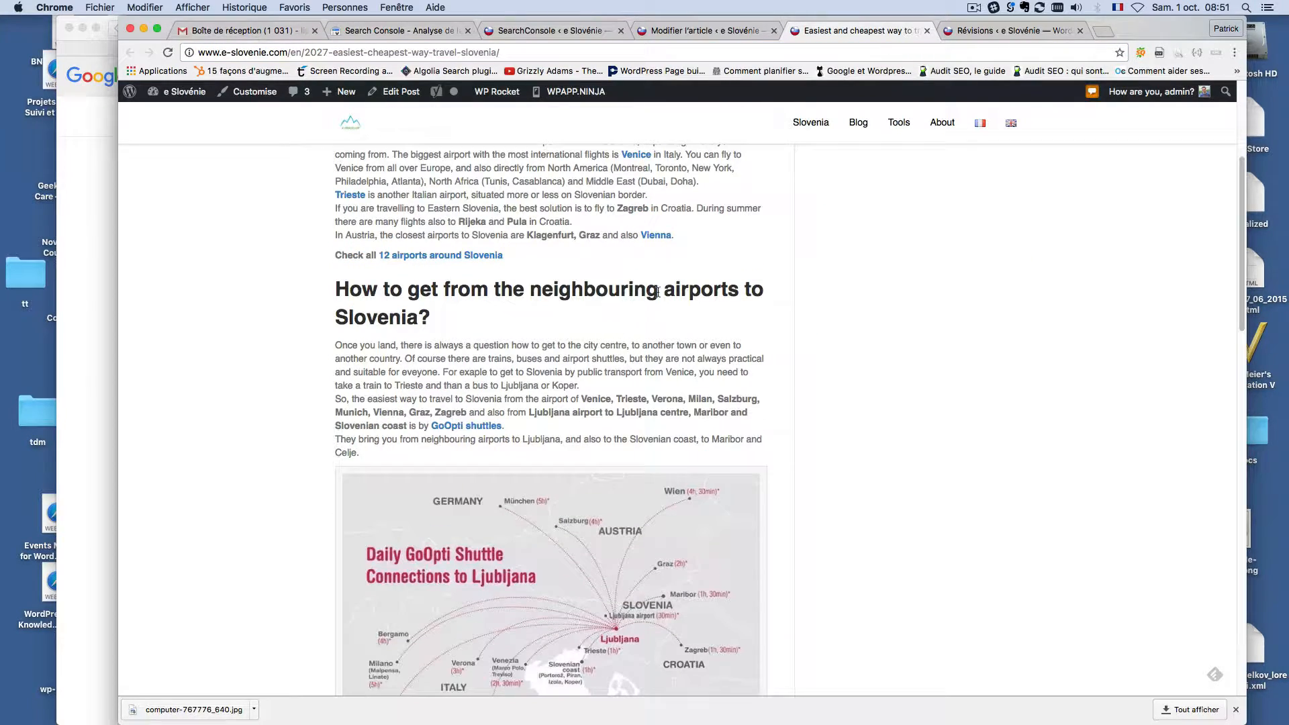
pyautogui.moveTo(664, 289); pyautogui.dragTo(573, 318)
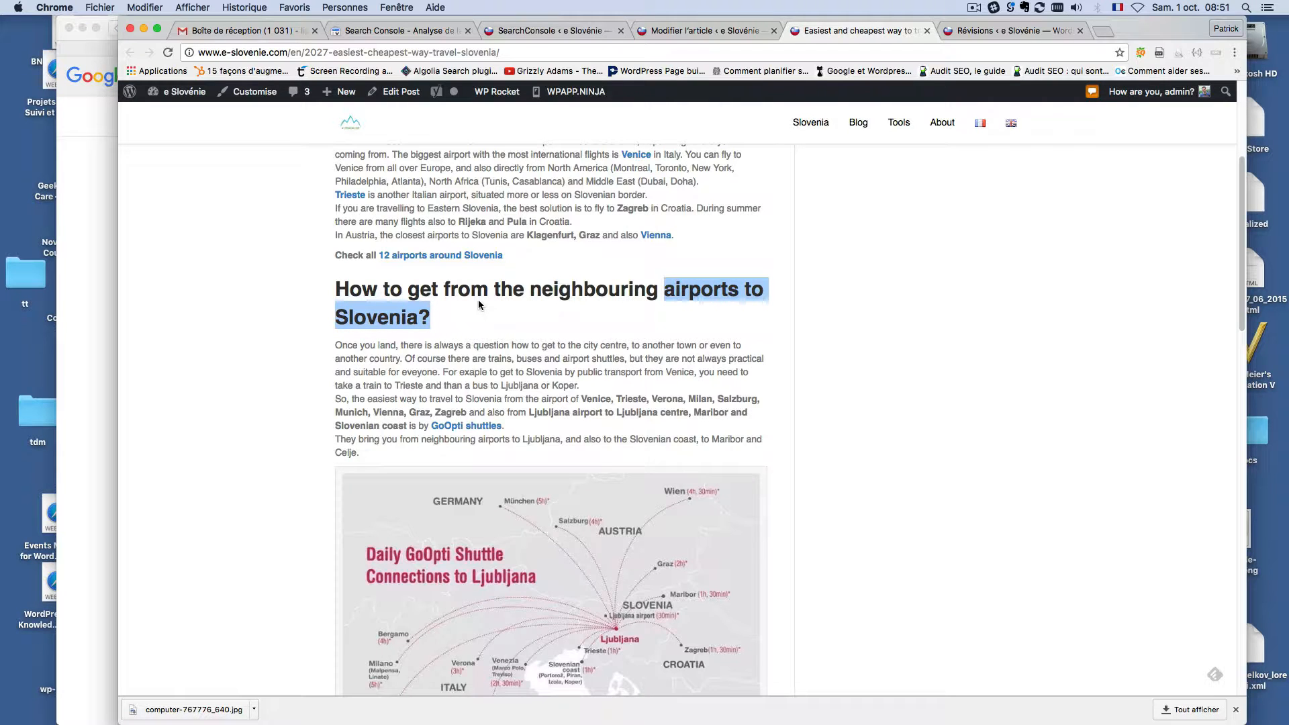
# Step: Review the published article's sections and headings, from the airports near Slovenia through the shuttle map to the low-cost airport shuttles
pyautogui.scroll(3, 479, 305)
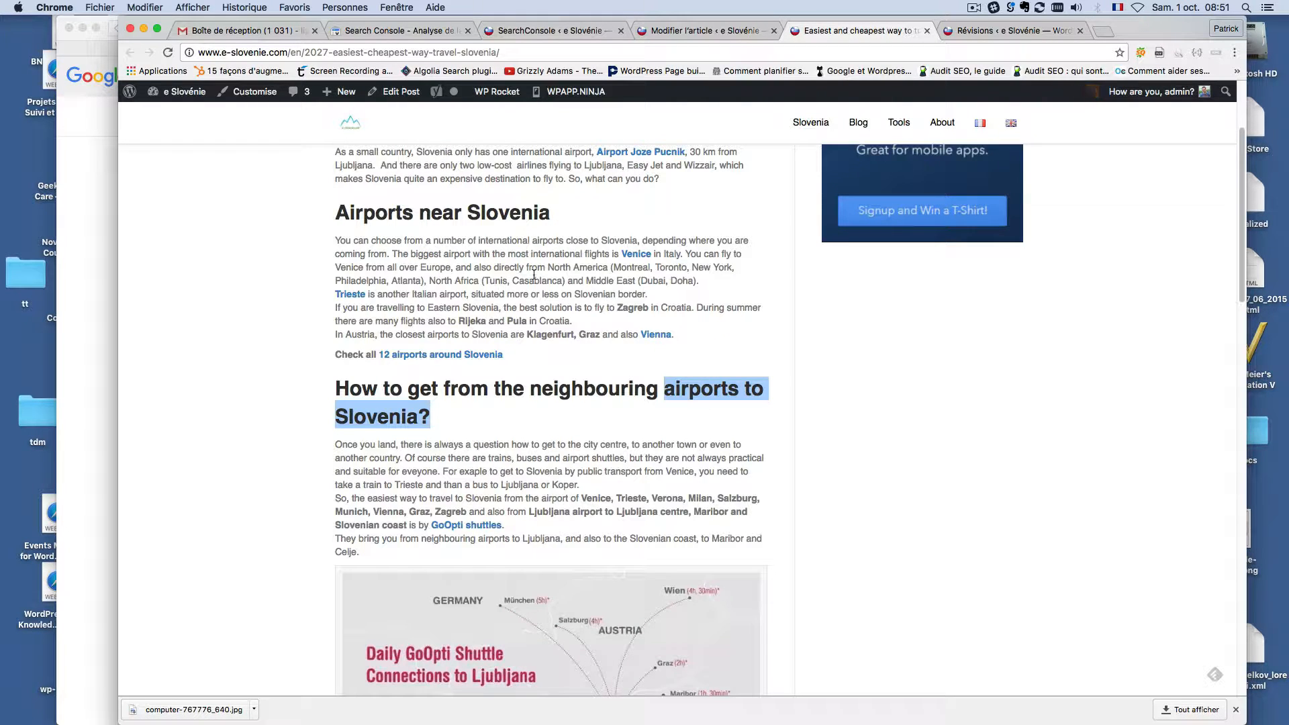
pyautogui.scroll(-2, 536, 282)
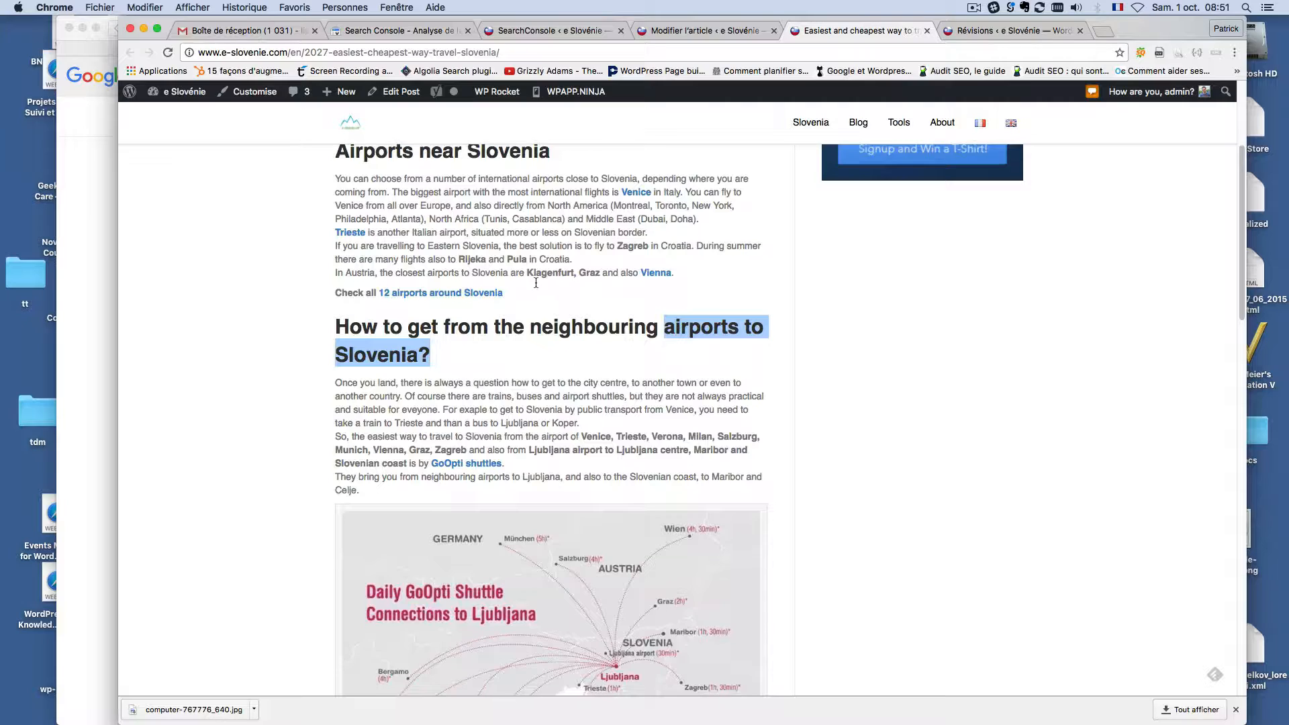
pyautogui.scroll(-4, 536, 282)
pyautogui.scroll(-20, 536, 283)
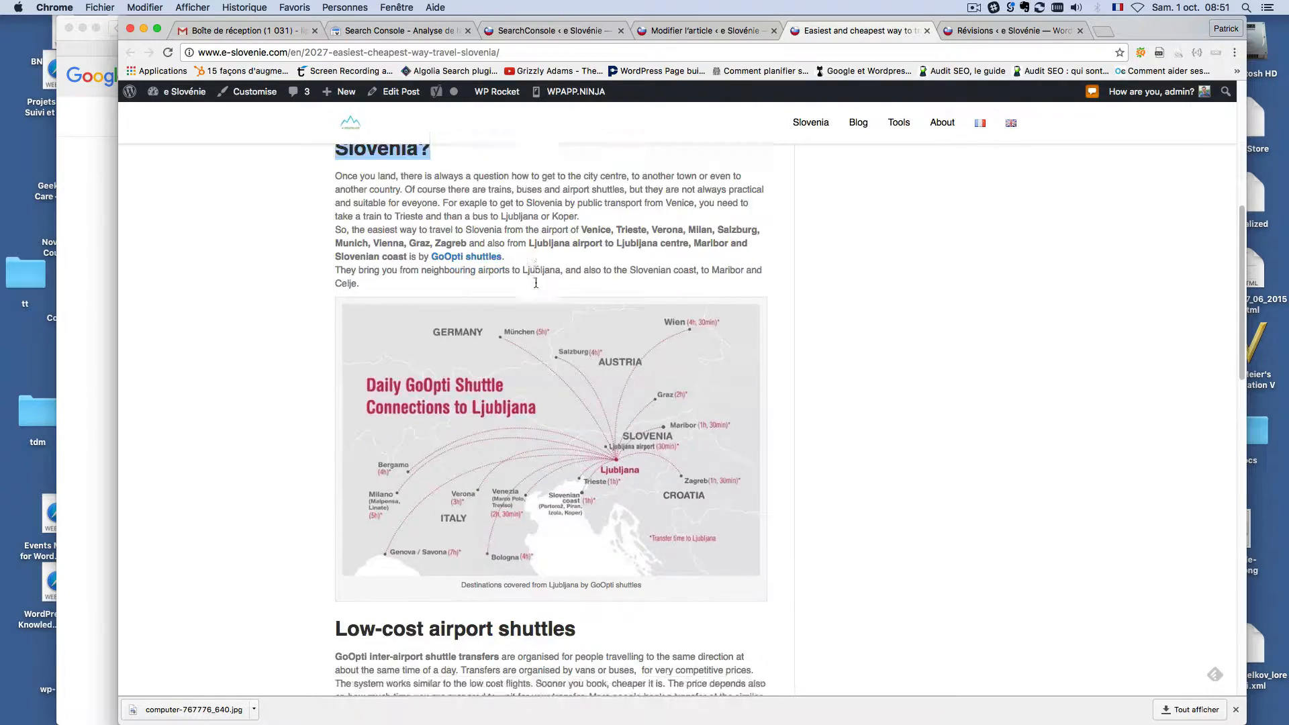
pyautogui.scroll(10, 535, 282)
pyautogui.scroll(-8, 536, 282)
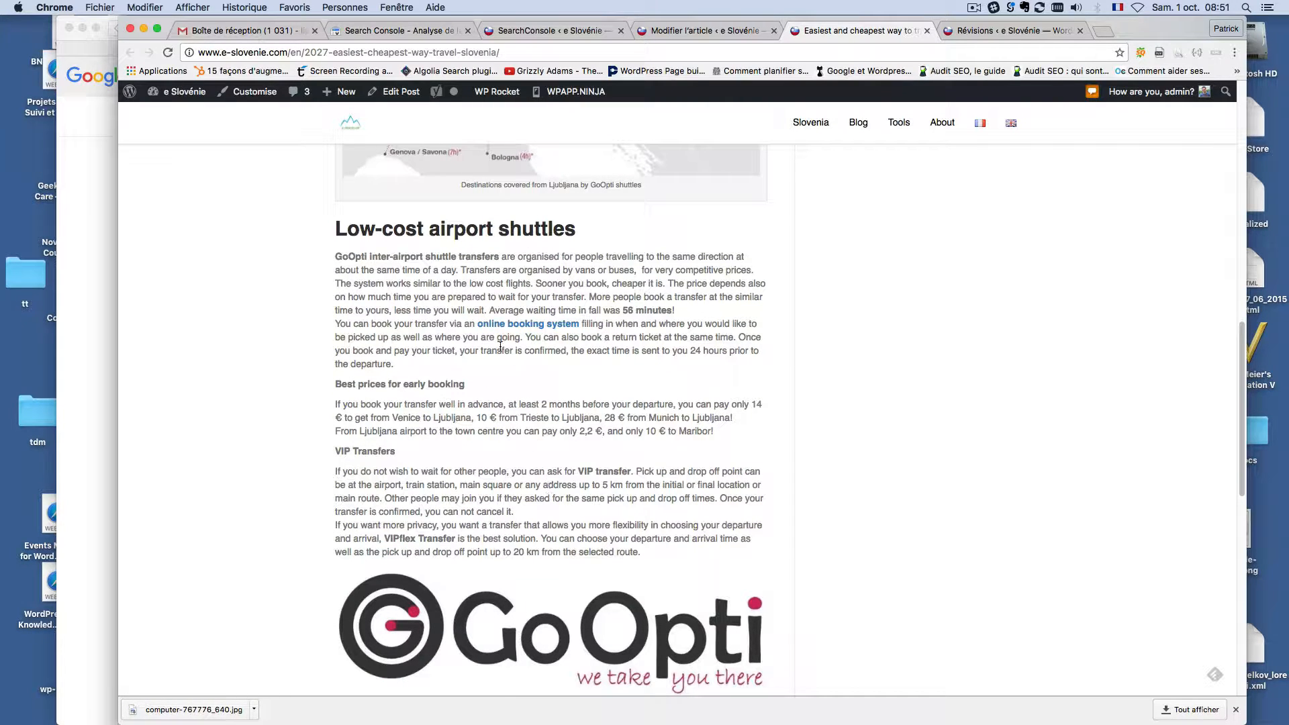
pyautogui.scroll(15, 459, 328)
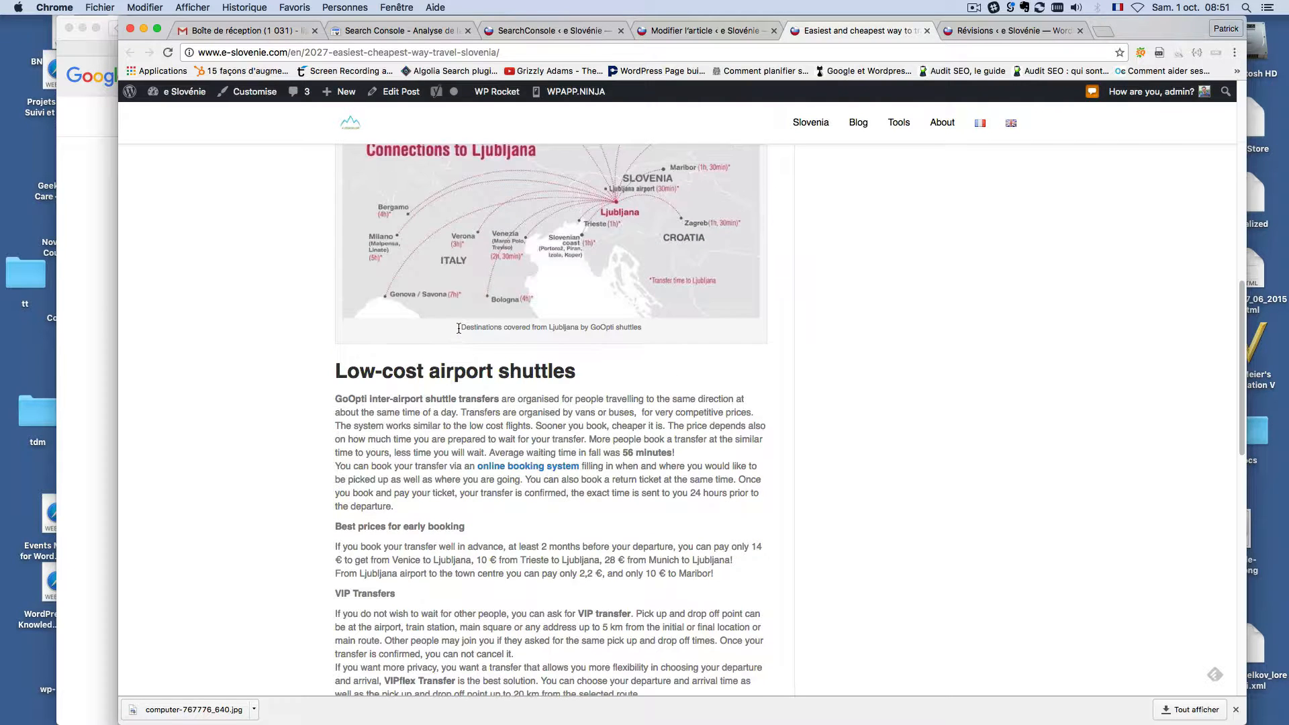
pyautogui.scroll(4, 459, 328)
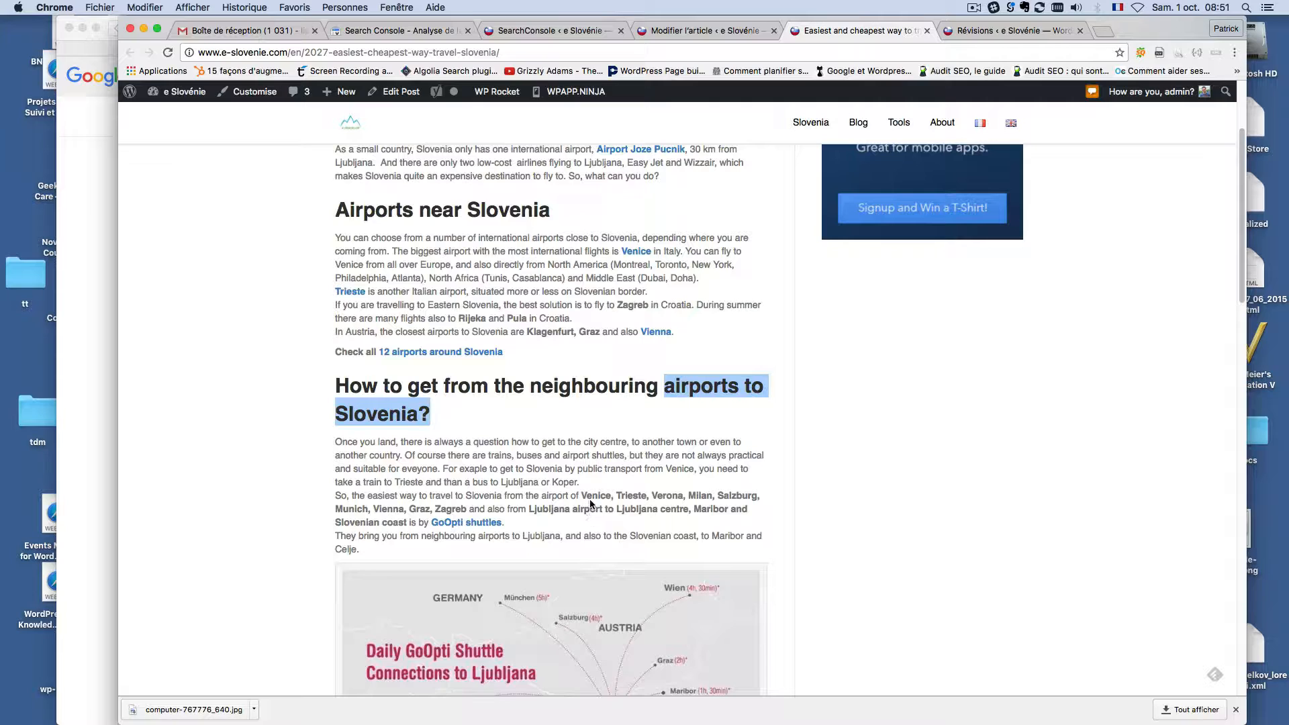
pyautogui.scroll(-3, 577, 459)
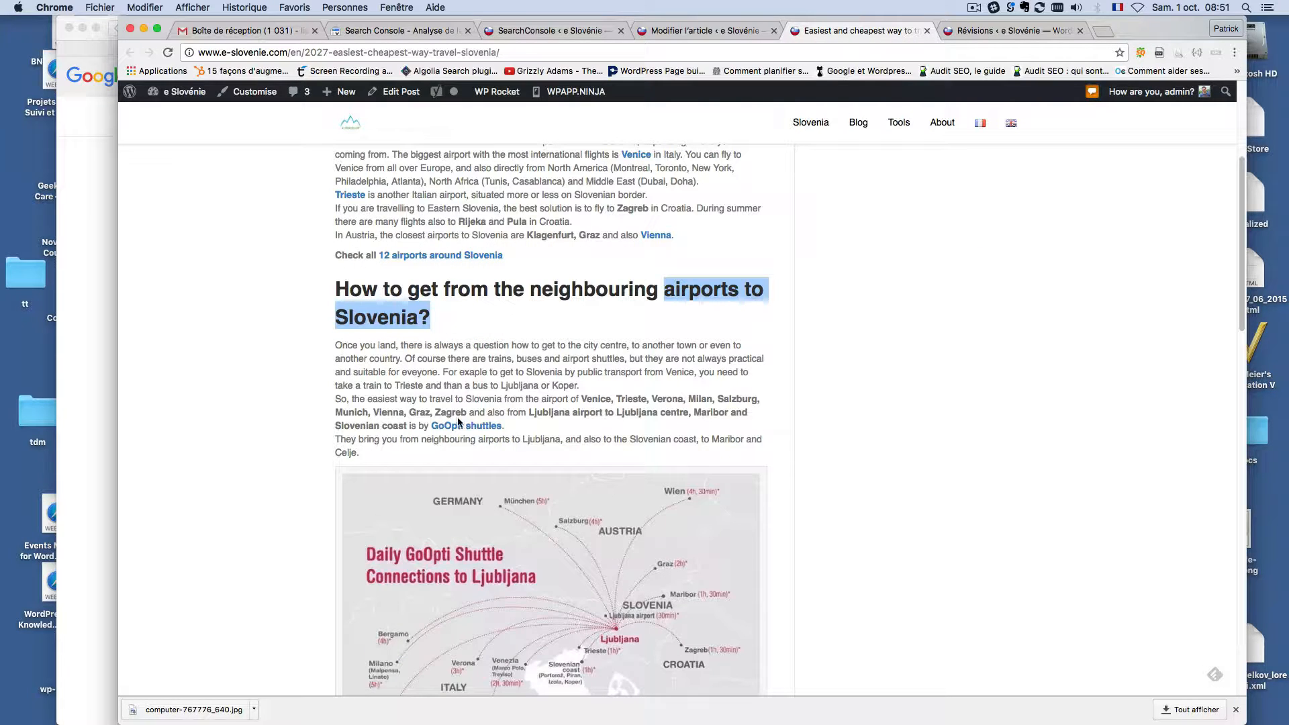
pyautogui.scroll(8, 596, 388)
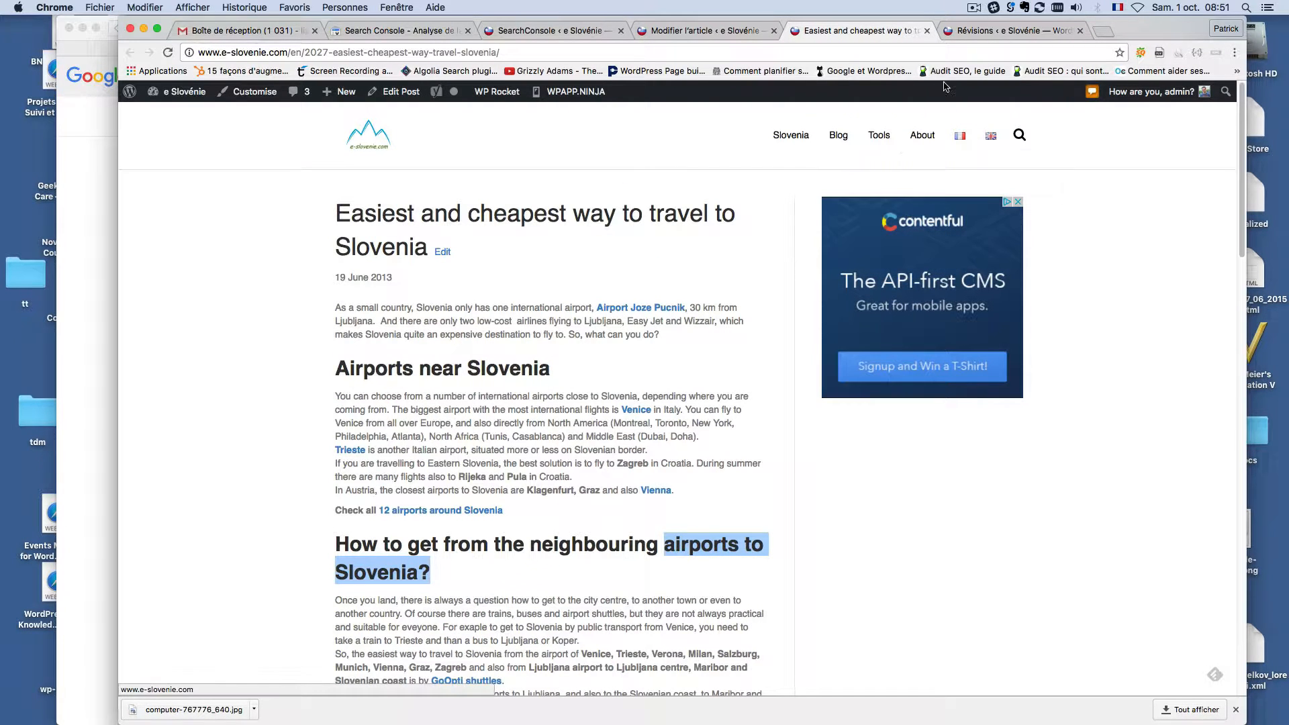
# Step: Return to the article editor's query table and highlight "is slovenia cheap" among the zero-click queries
pyautogui.click(972, 30)
pyautogui.click(852, 30)
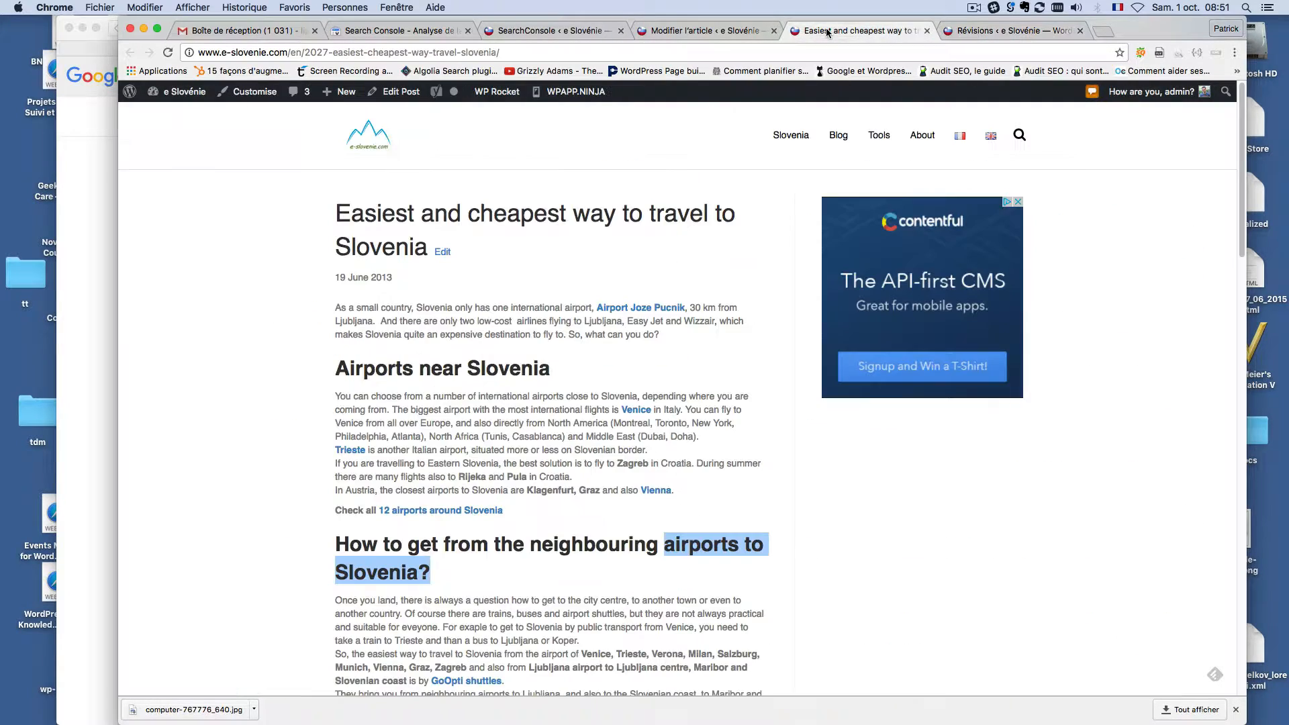
pyautogui.click(719, 30)
pyautogui.click(853, 30)
pyautogui.click(698, 30)
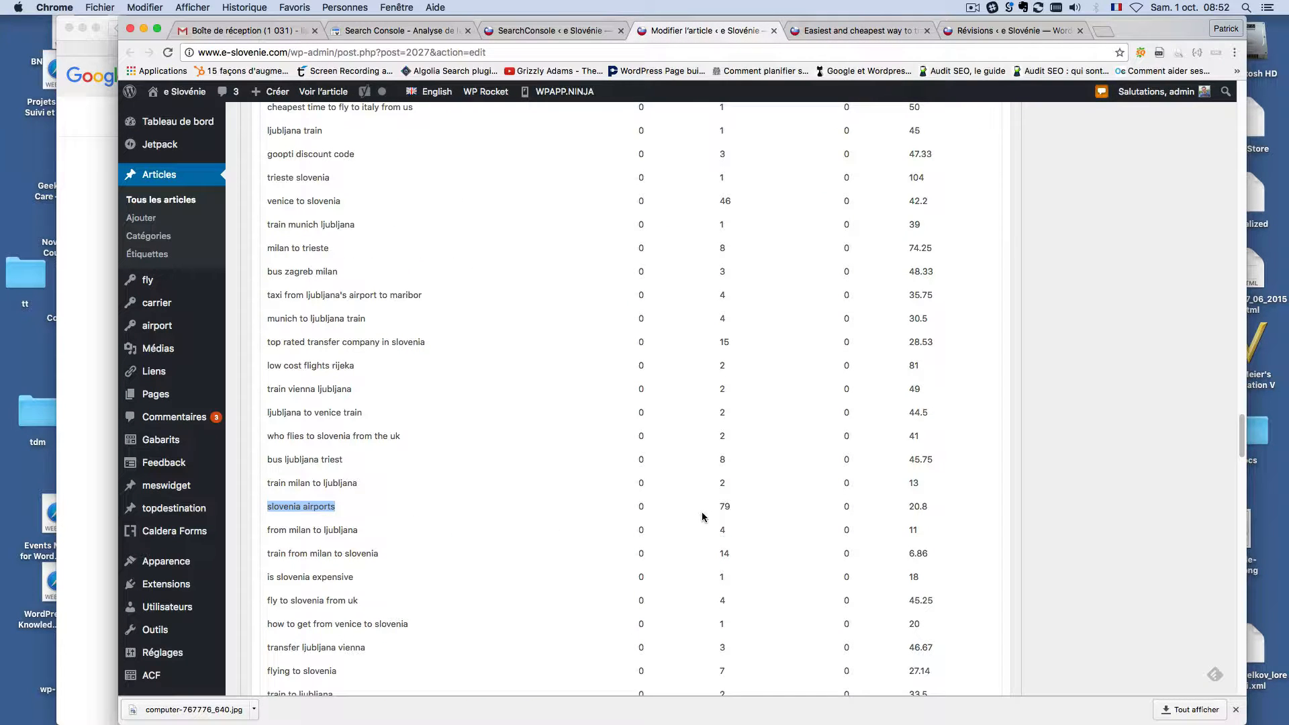
pyautogui.scroll(6, 581, 451)
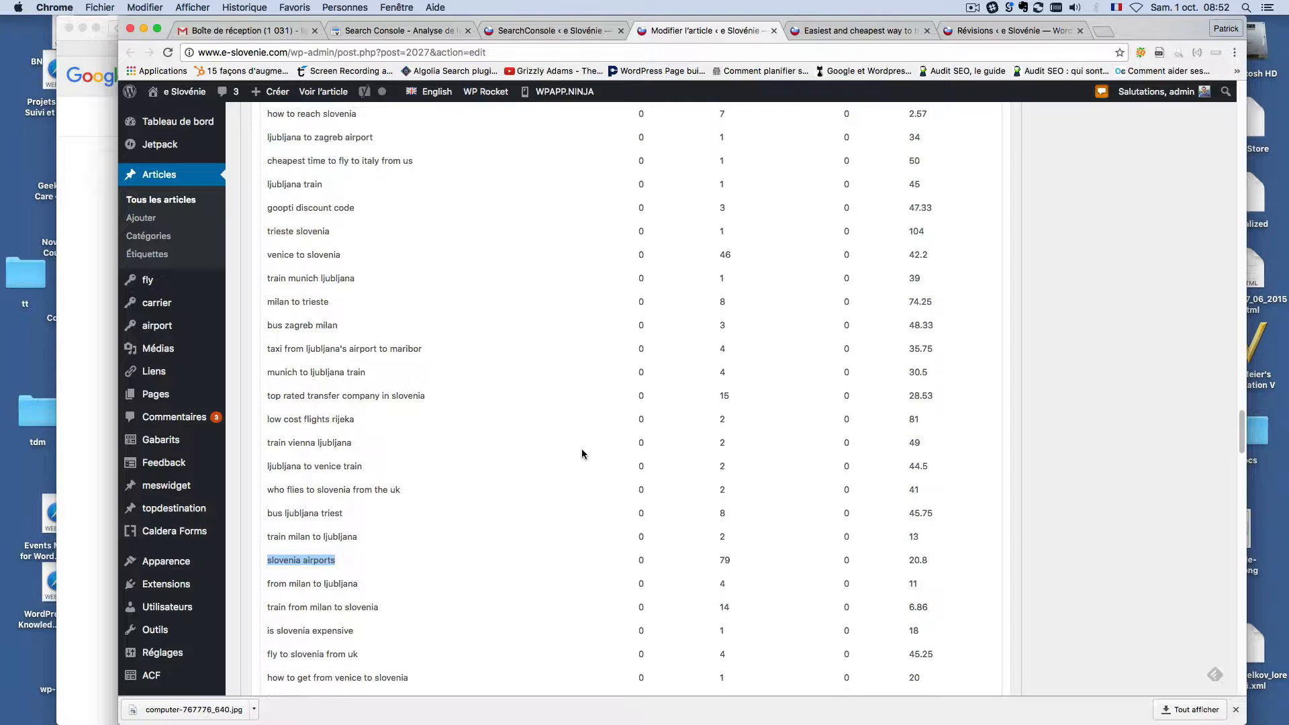
pyautogui.scroll(2, 581, 454)
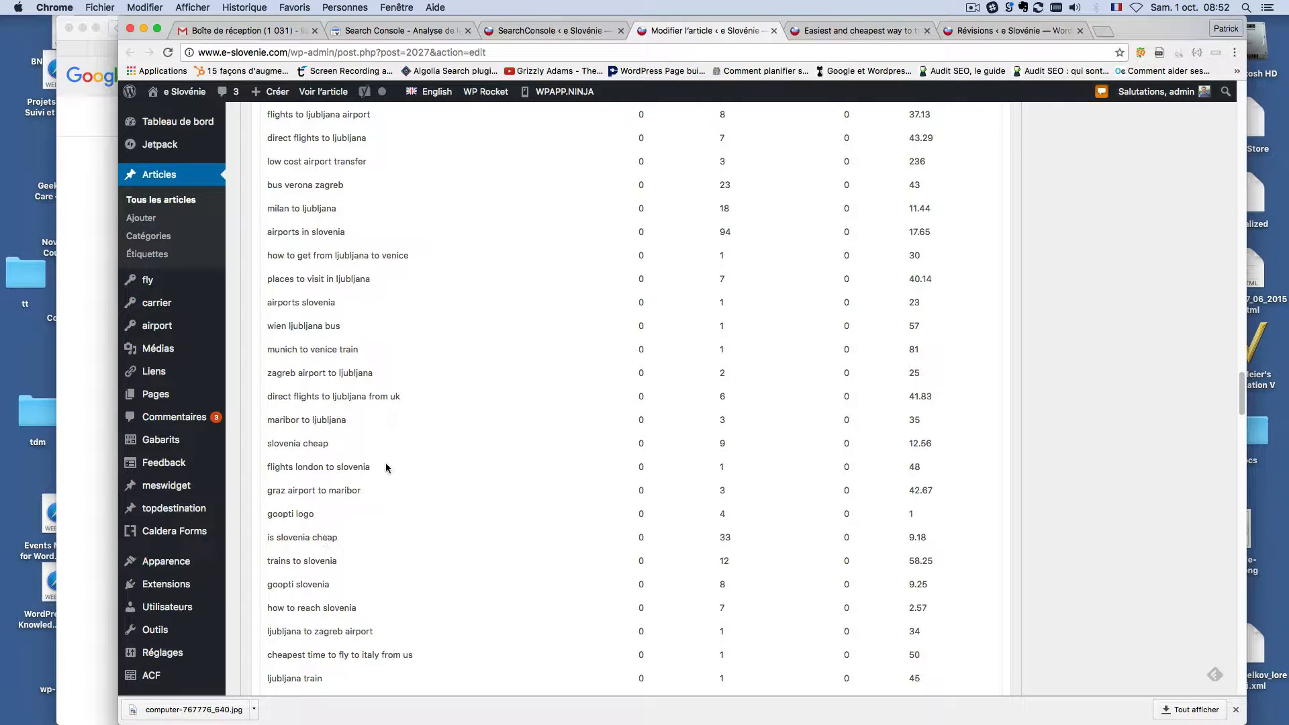
pyautogui.scroll(-1, 385, 463)
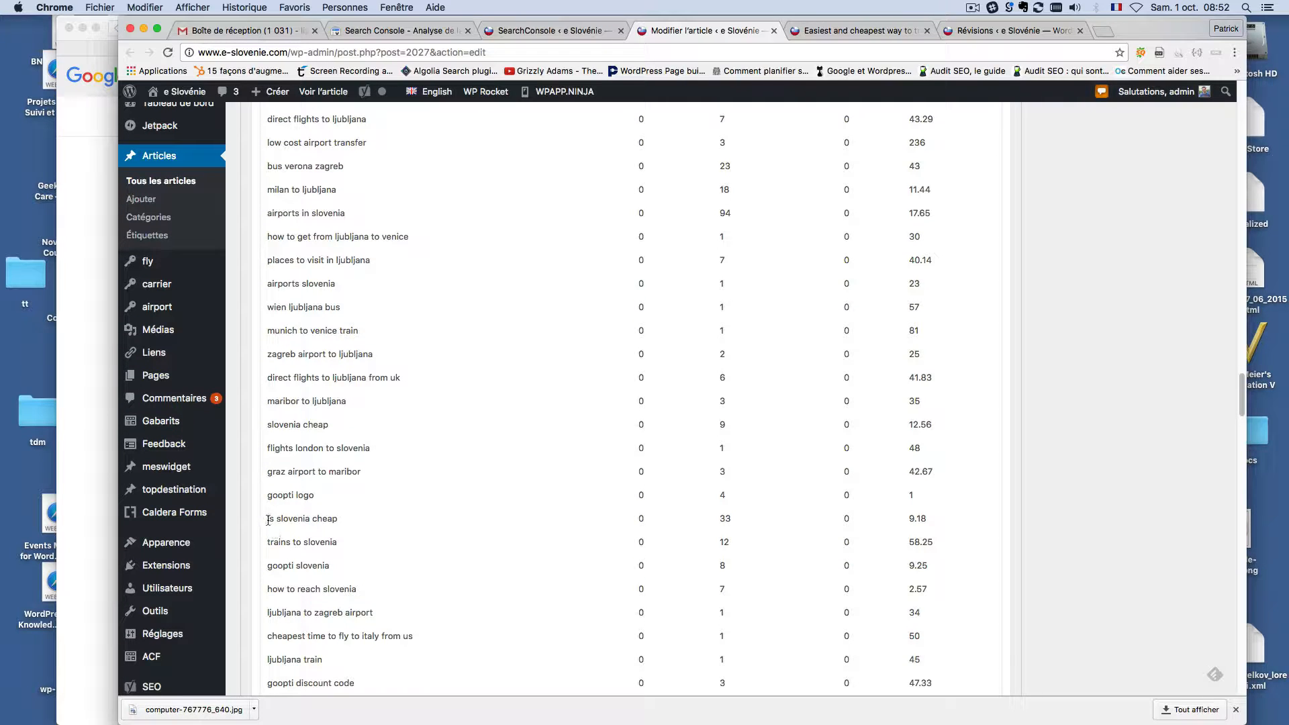
pyautogui.moveTo(268, 520); pyautogui.dragTo(339, 521)
pyautogui.scroll(3, 505, 489)
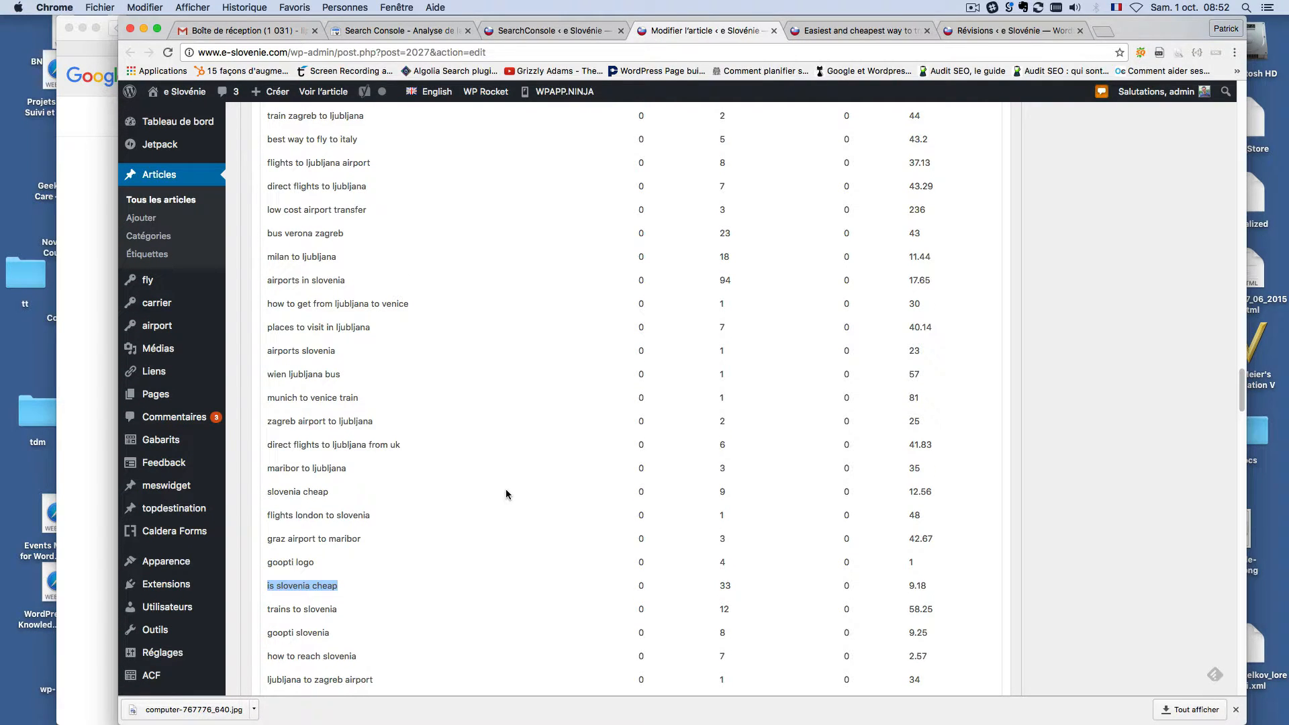
pyautogui.scroll(4, 506, 494)
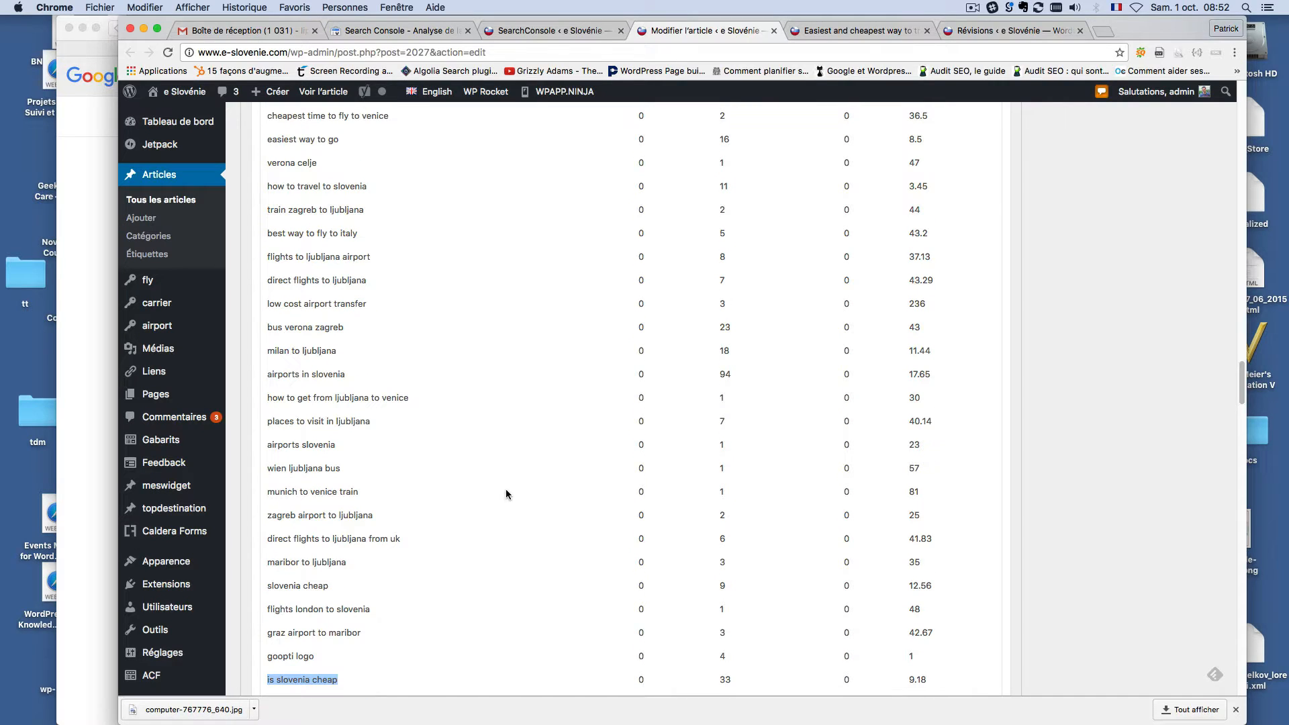